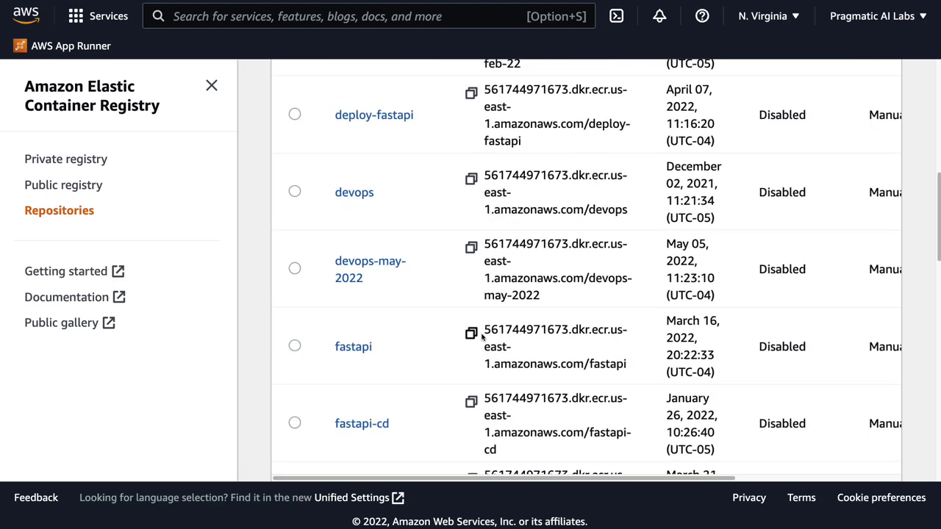
Step: Open the mlops repository in the registry and check when its latest image was pushed
scroll(483, 343, "down", 2)
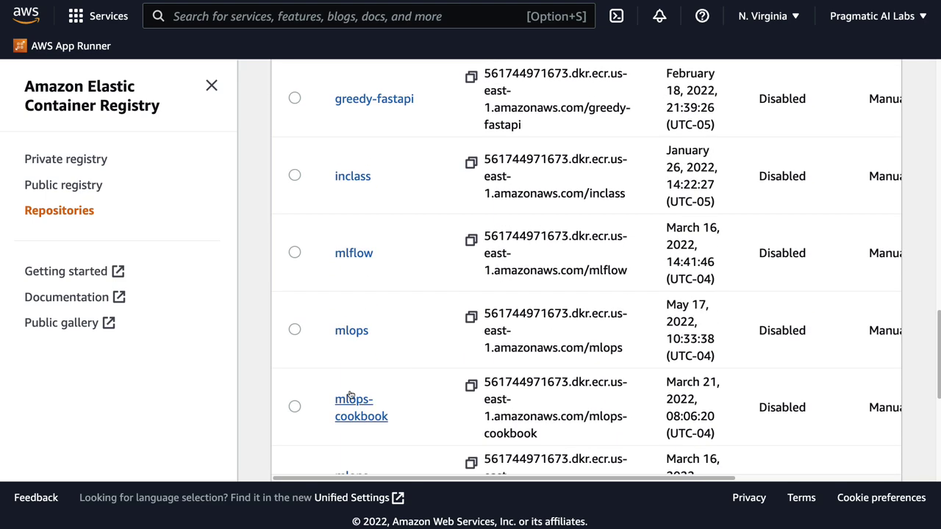
left_click(357, 338)
scroll(526, 299, "down", 2)
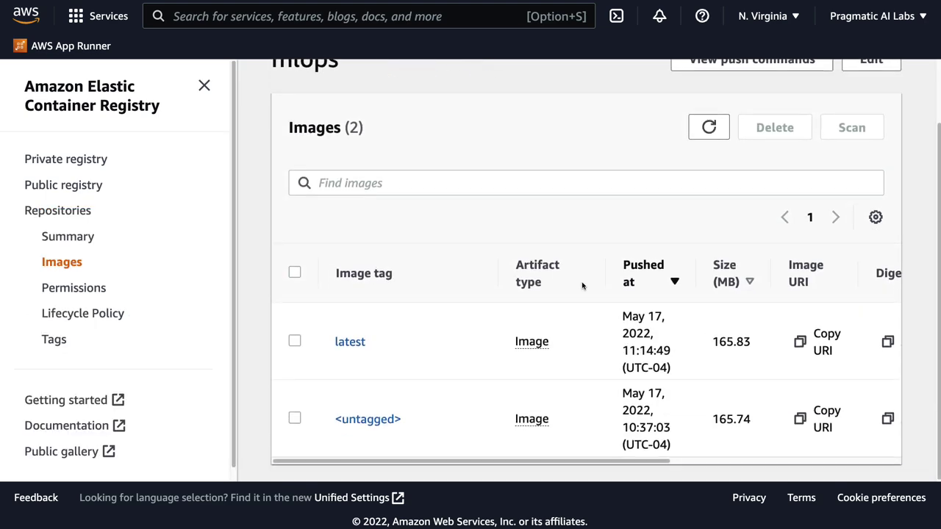
left_click_drag(622, 316, 689, 374)
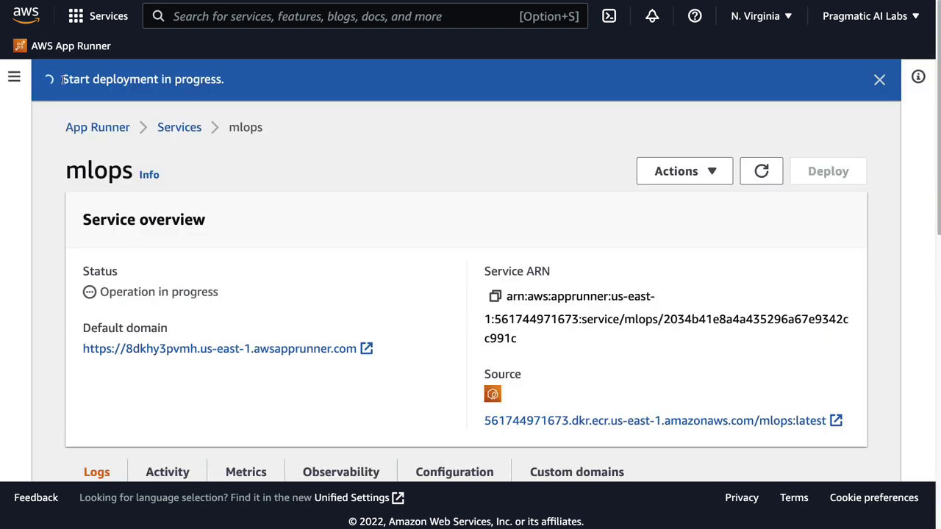
Step: Check the deployment status of the mlops App Runner service and refresh its event log
left_click_drag(63, 79, 277, 75)
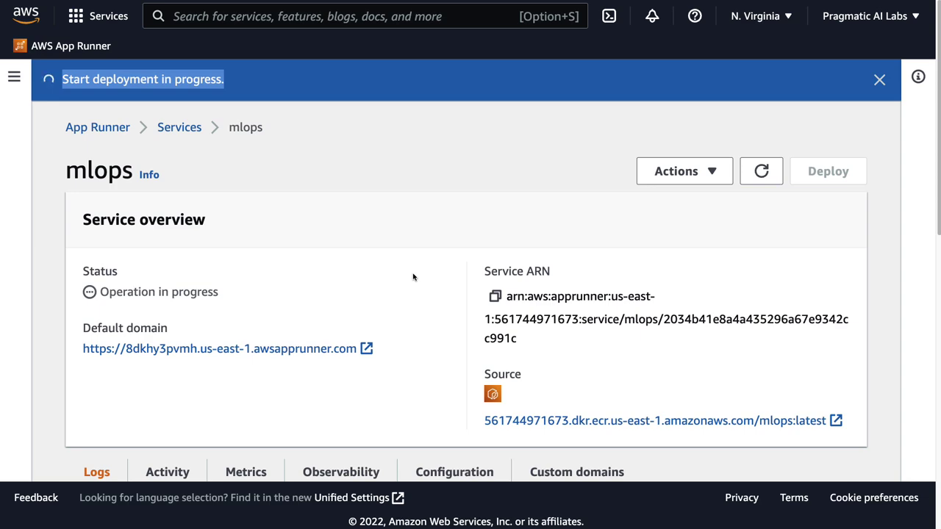
scroll(434, 346, "down", 5)
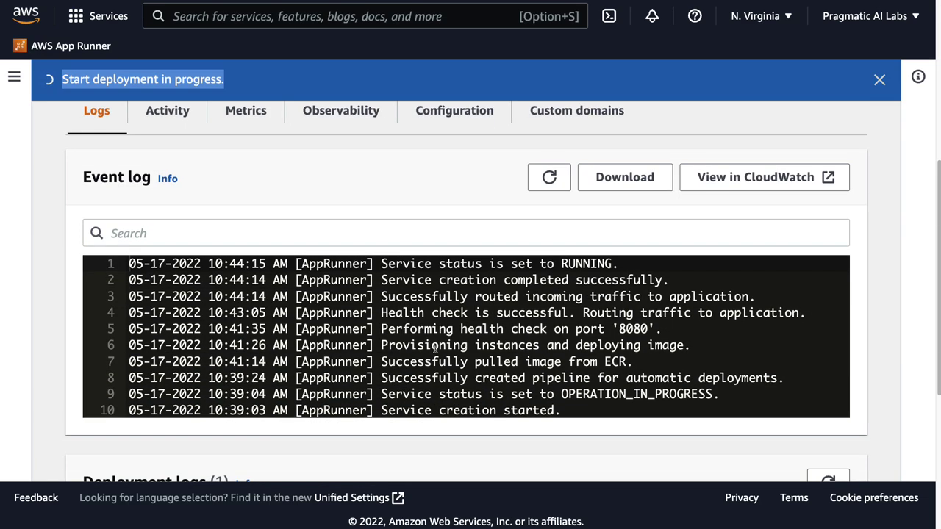
left_click(549, 177)
left_click(303, 262)
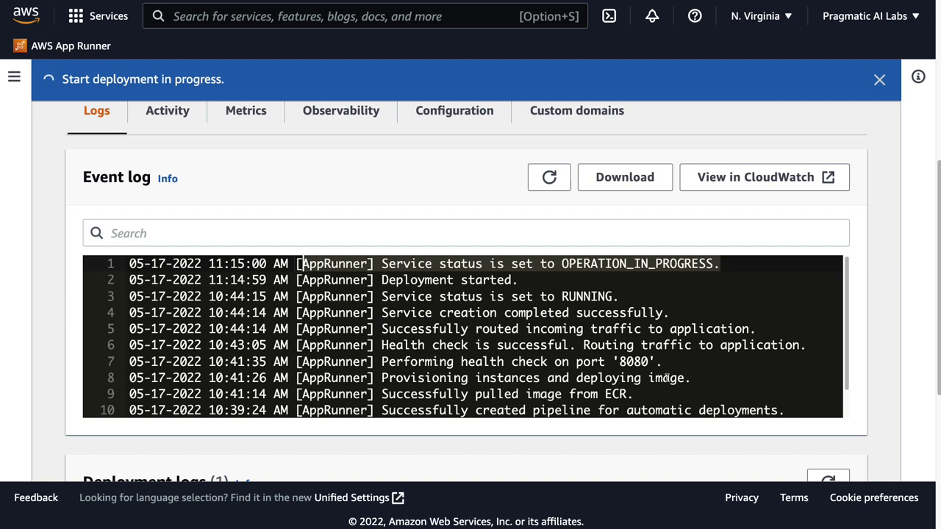
Step: Examine the event log's deployment sequence, from pipeline creation and ECR image pull through provisioning, health check and service status
left_click_drag(692, 377, 375, 377)
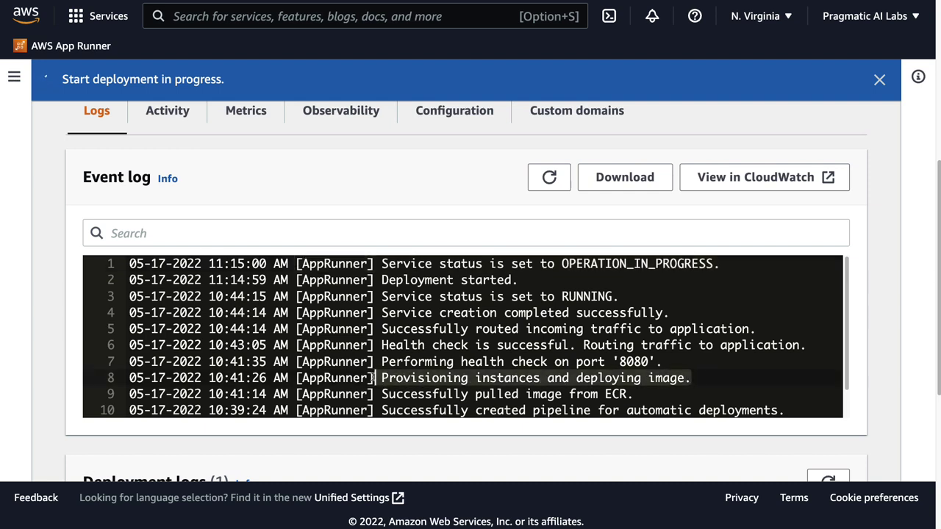
left_click_drag(661, 362, 366, 362)
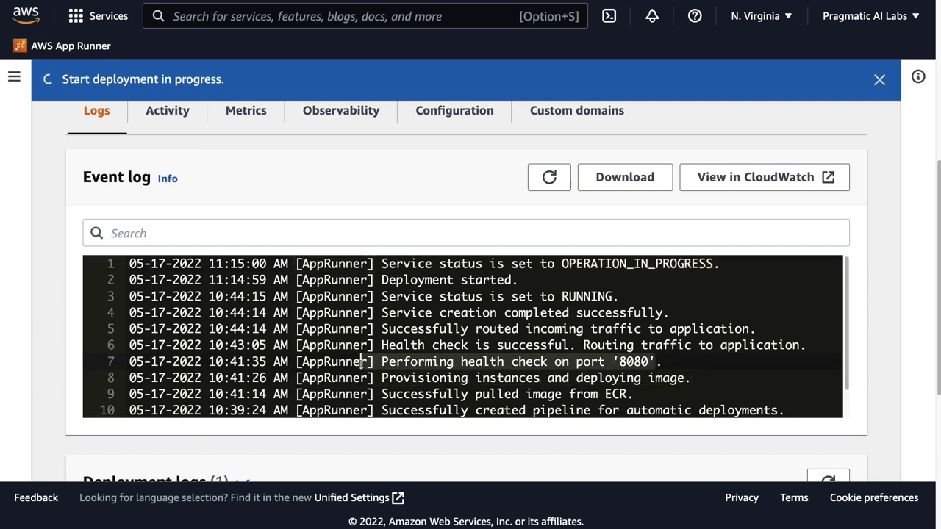
left_click_drag(623, 298, 355, 297)
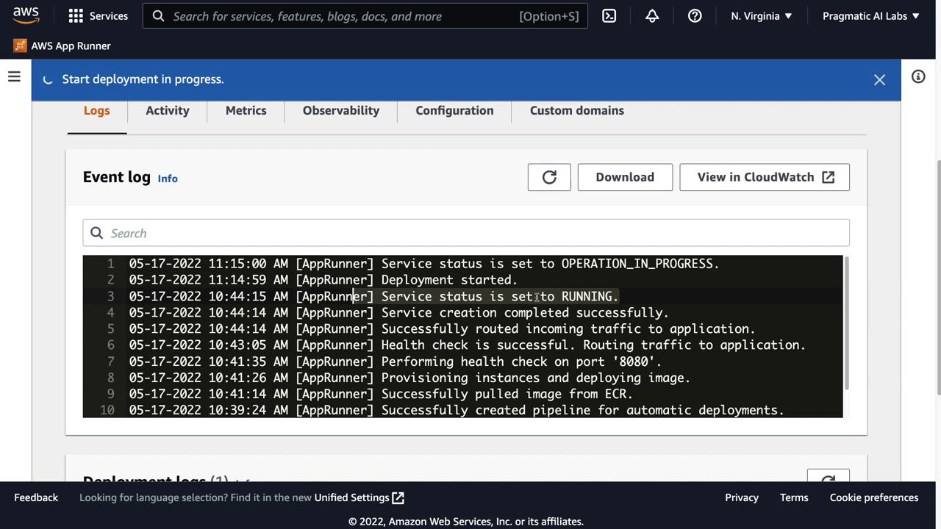
scroll(547, 316, "up", 1)
left_click_drag(519, 282, 380, 284)
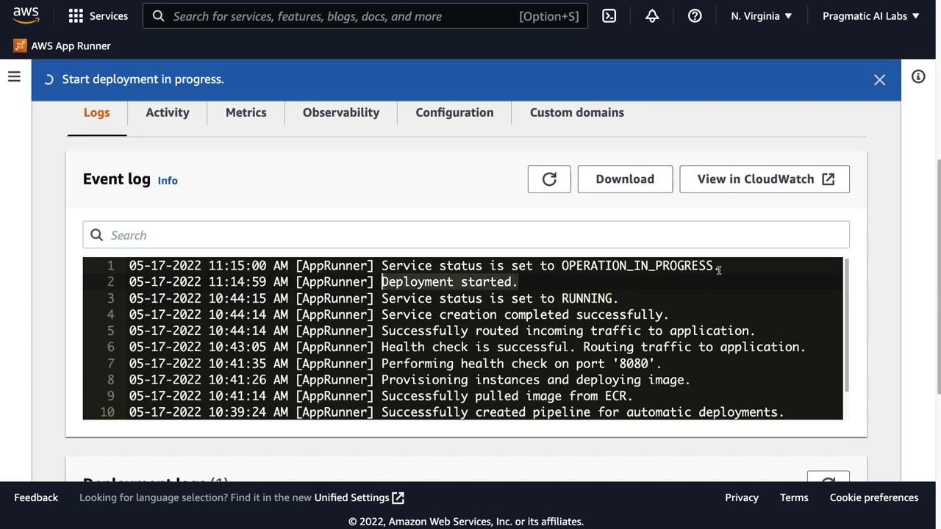
scroll(603, 375, "down", 2)
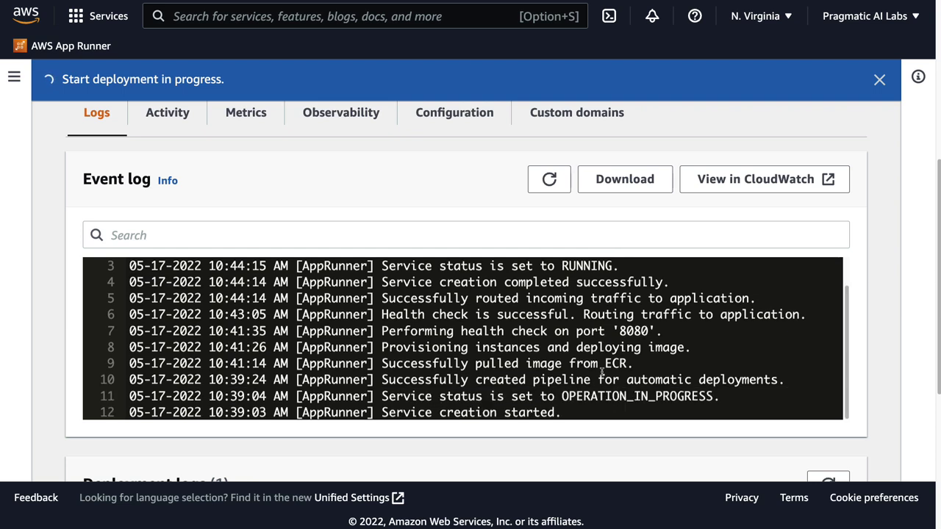
left_click_drag(788, 378, 390, 346)
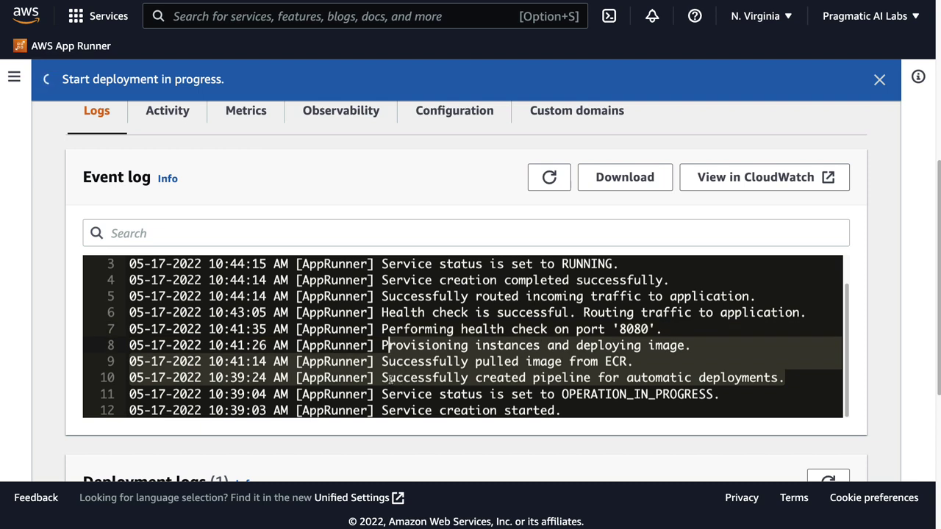
left_click(568, 361)
left_click(637, 361)
left_click(338, 361)
scroll(605, 353, "down", 3)
scroll(610, 345, "up", 3)
scroll(615, 338, "up", 5)
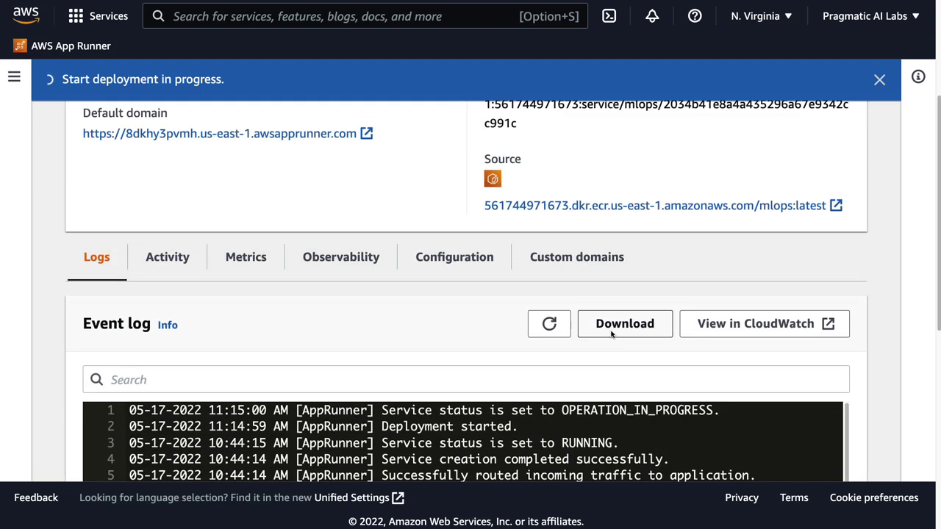
Step: Refresh the event log repeatedly to check whether the new deployment has pulled the image from ECR
scroll(603, 317, "down", 1)
left_click(554, 296)
scroll(551, 287, "down", 2)
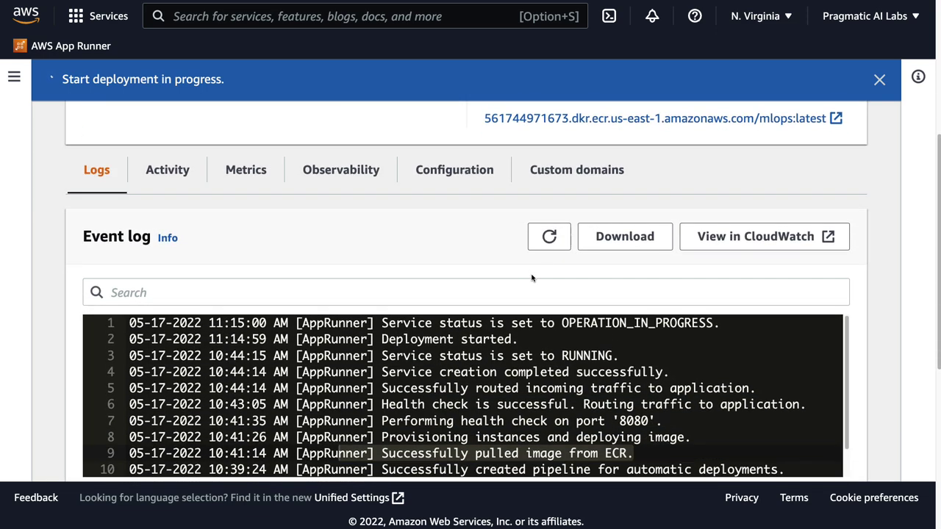
left_click(548, 239)
left_click(547, 240)
left_click(552, 243)
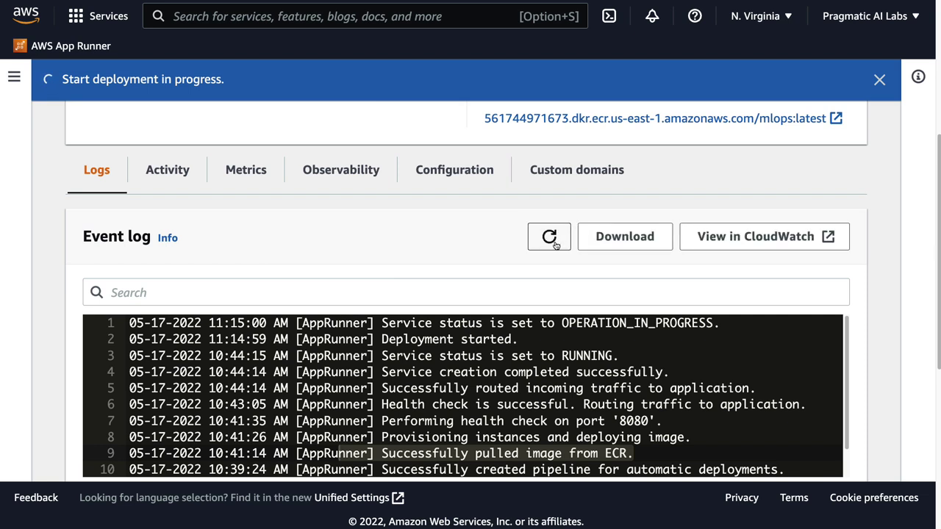
left_click(554, 242)
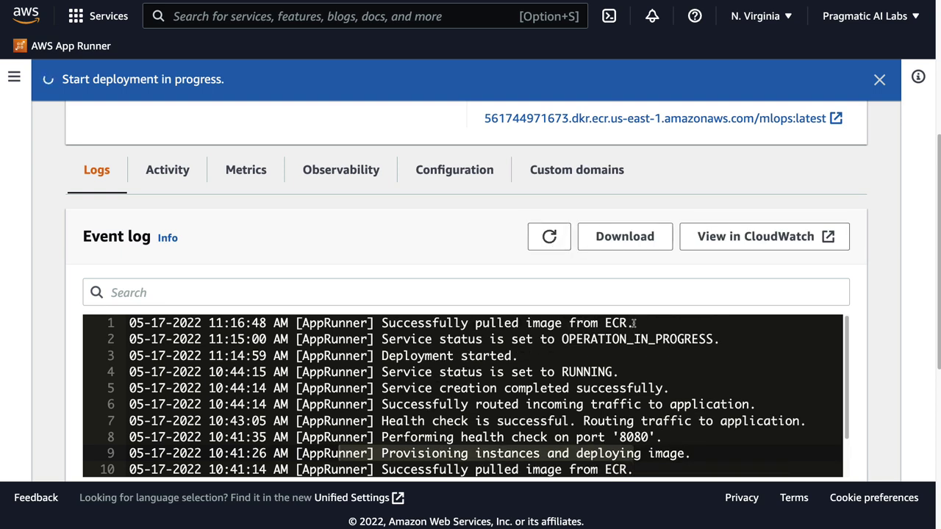
left_click_drag(633, 324, 381, 324)
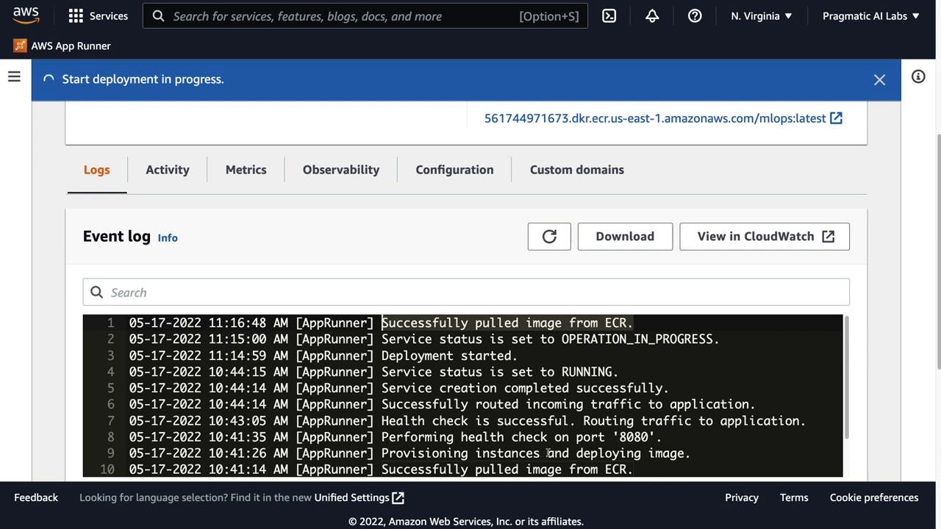
Step: Refresh the event log to follow the new deployment's instance provisioning and image deployment
left_click(551, 236)
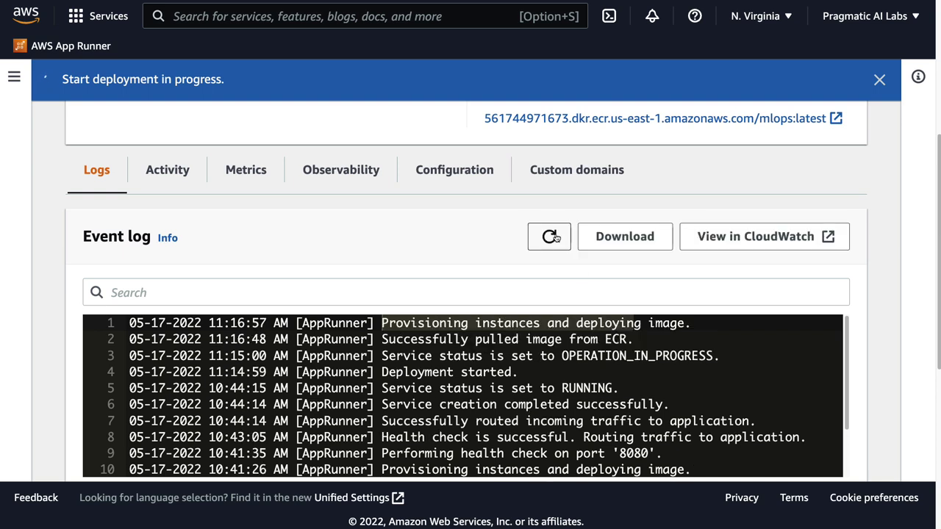
left_click_drag(694, 324, 578, 323)
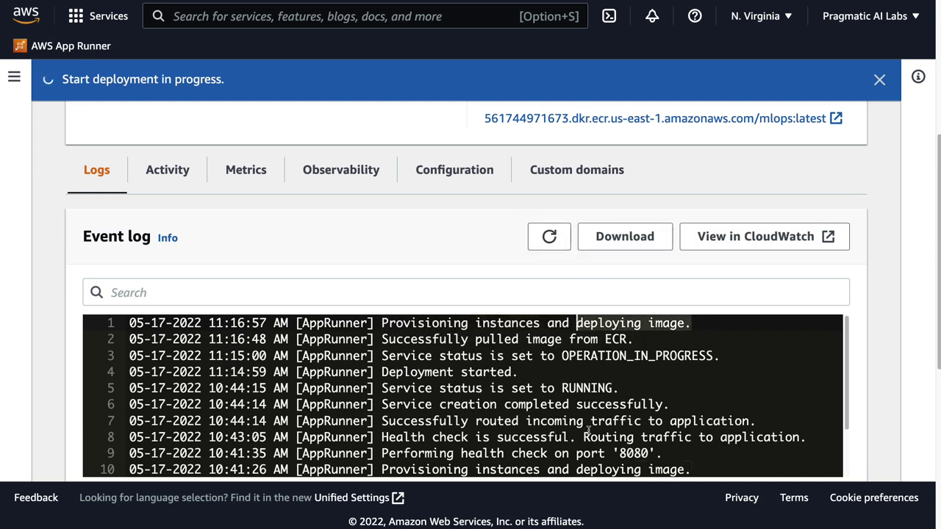
left_click(548, 237)
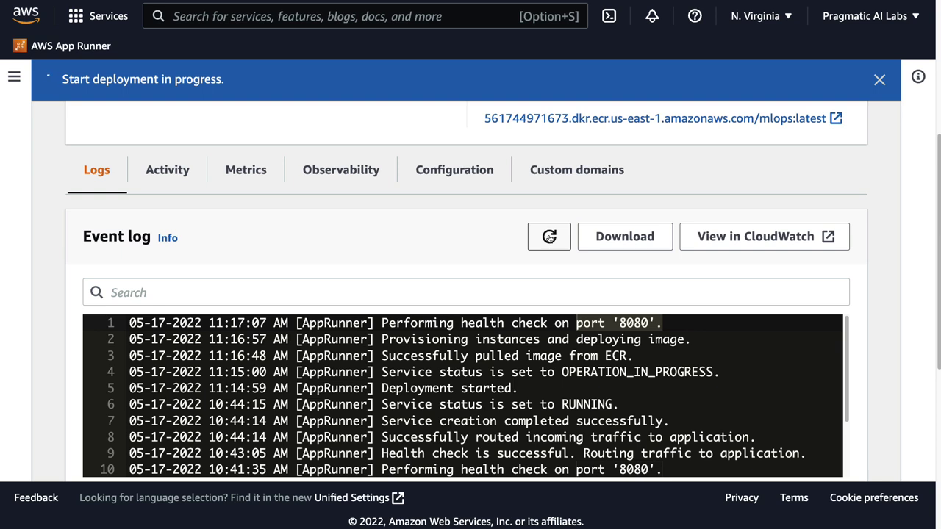
Step: Keep refreshing the event log to follow the health check on port 8080
left_click(548, 236)
left_click(549, 237)
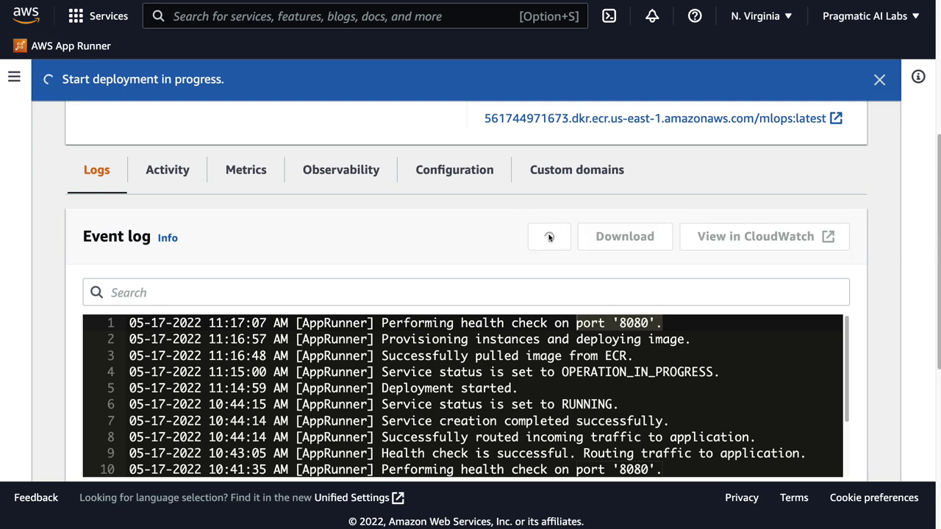
left_click(549, 237)
left_click(549, 237)
left_click(549, 236)
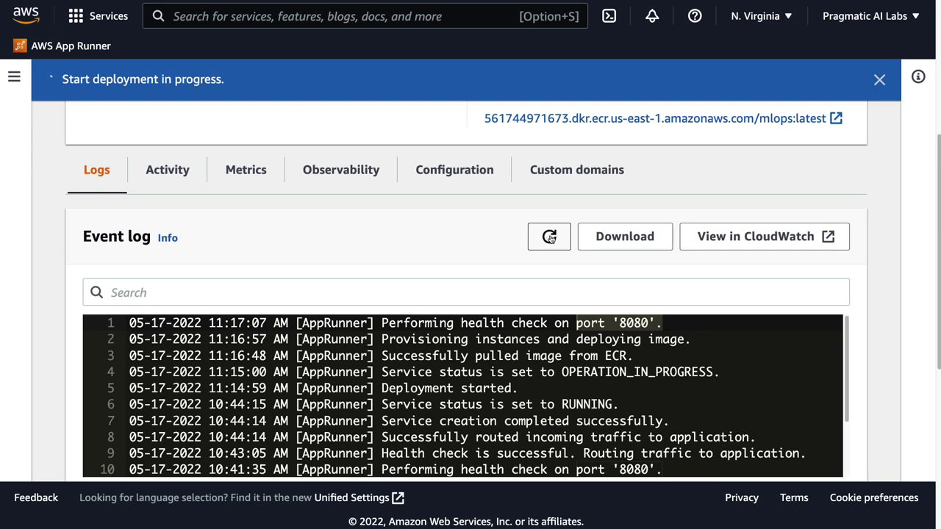
left_click(549, 237)
left_click(548, 235)
left_click(541, 228)
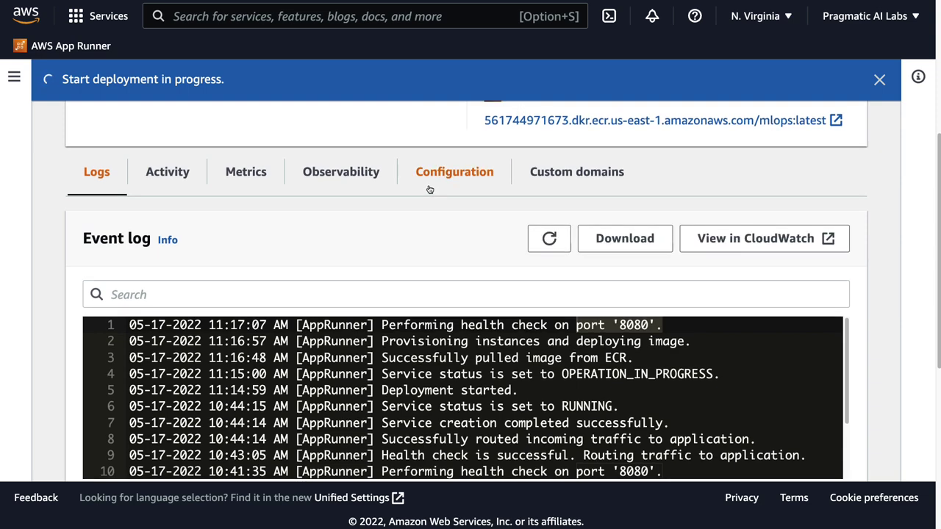
Step: Open the mlops service's default domain in the browser to view the deployed home page
scroll(429, 190, "up", 3)
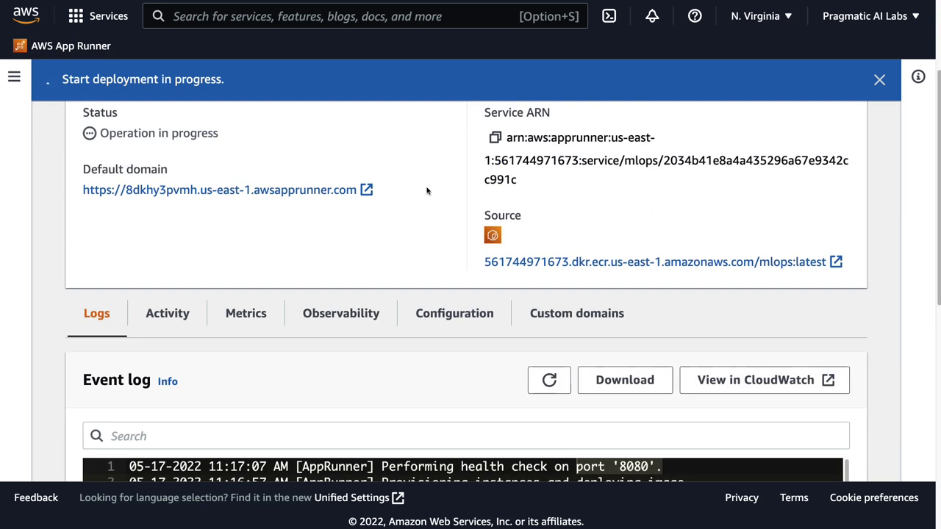
right_click(298, 193)
left_click(316, 195)
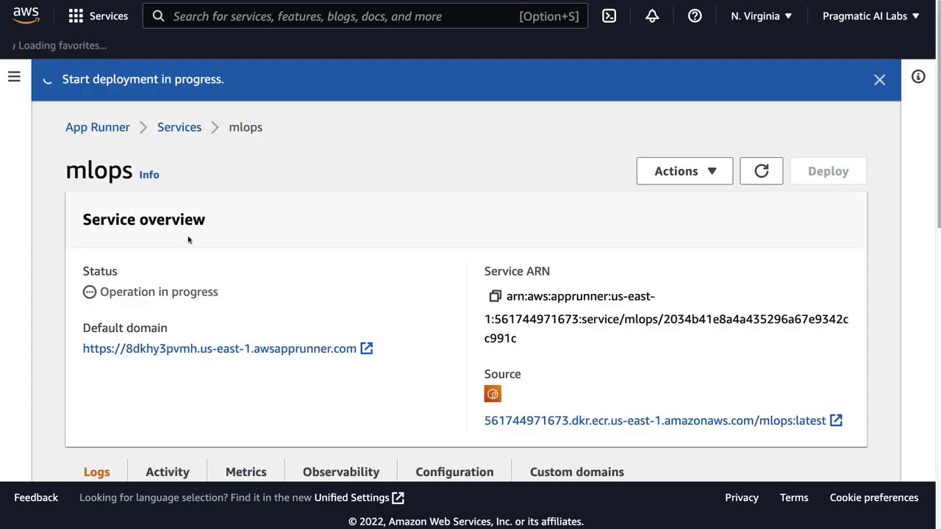
scroll(417, 393, "down", 2)
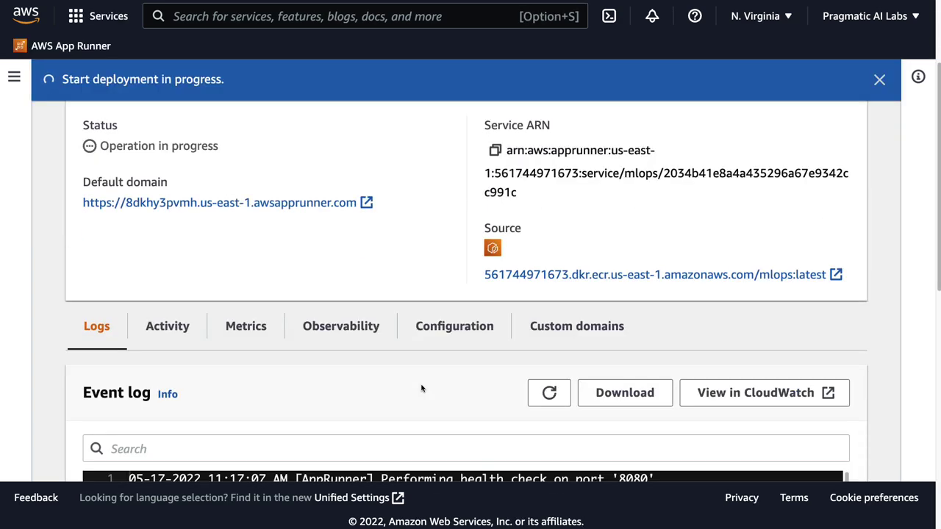
left_click(261, 206)
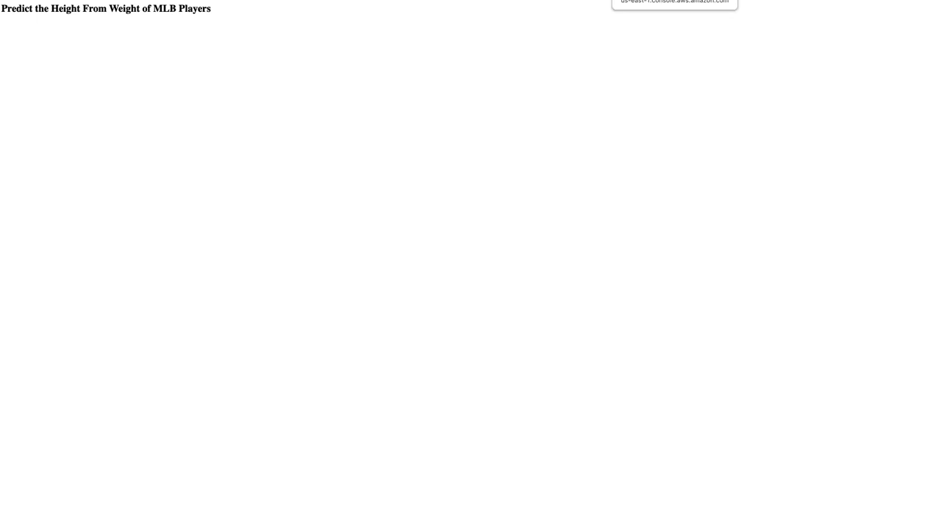
left_click(735, 1)
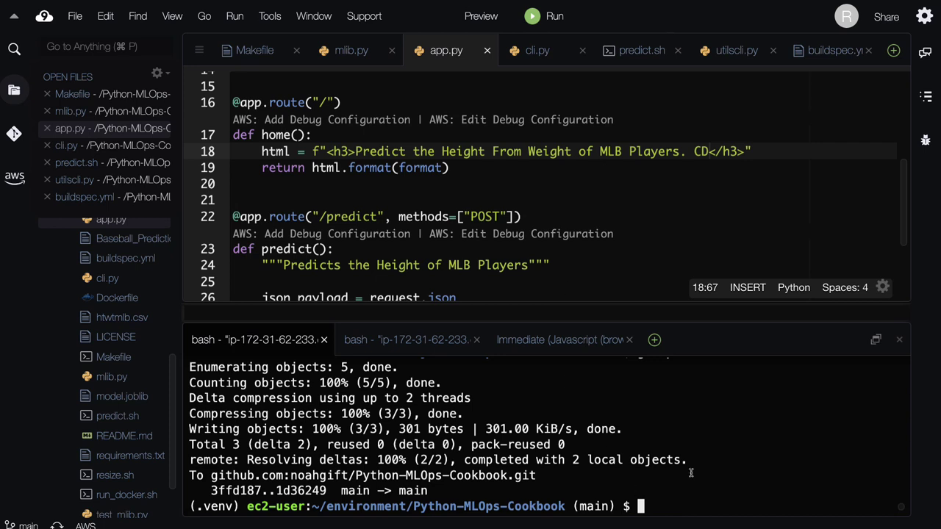
type("curl")
type("https://8dkhy3pvmh.us-east-1.awsapprunner.com/")
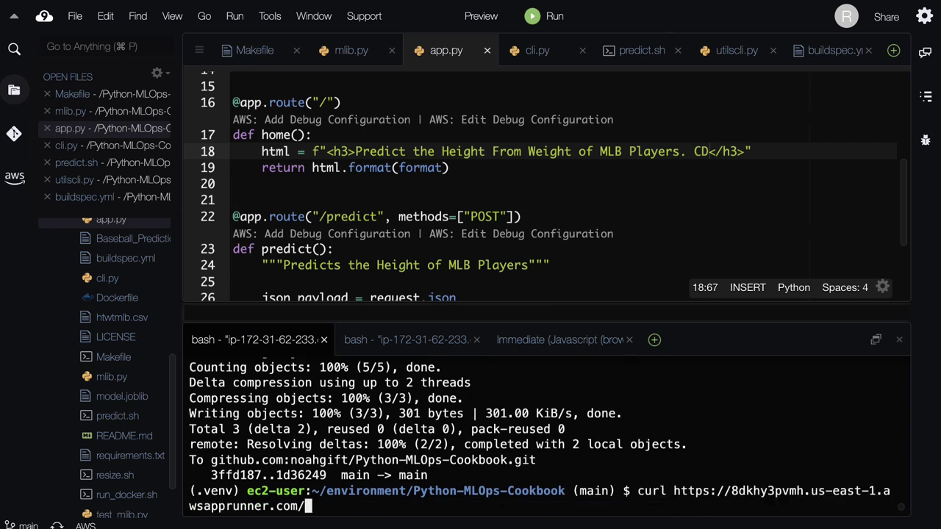
key("Return")
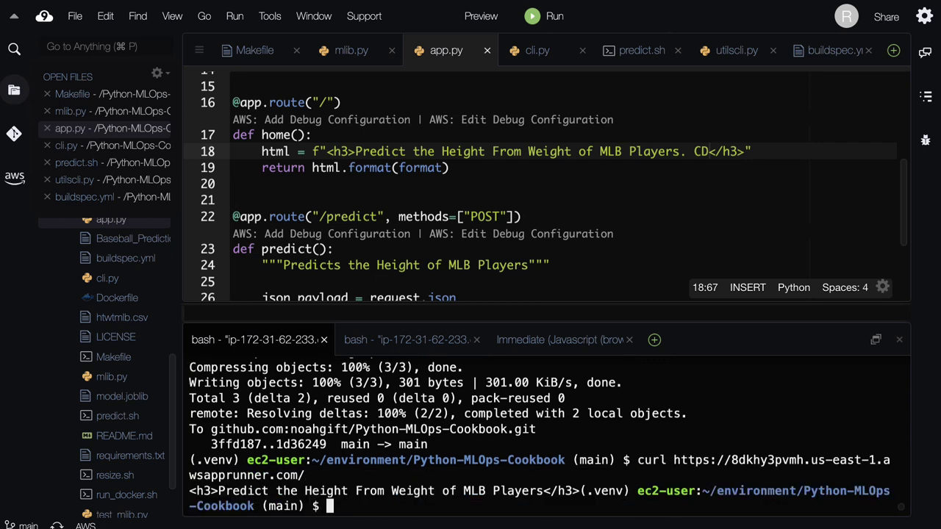
key("Up")
key("Return")
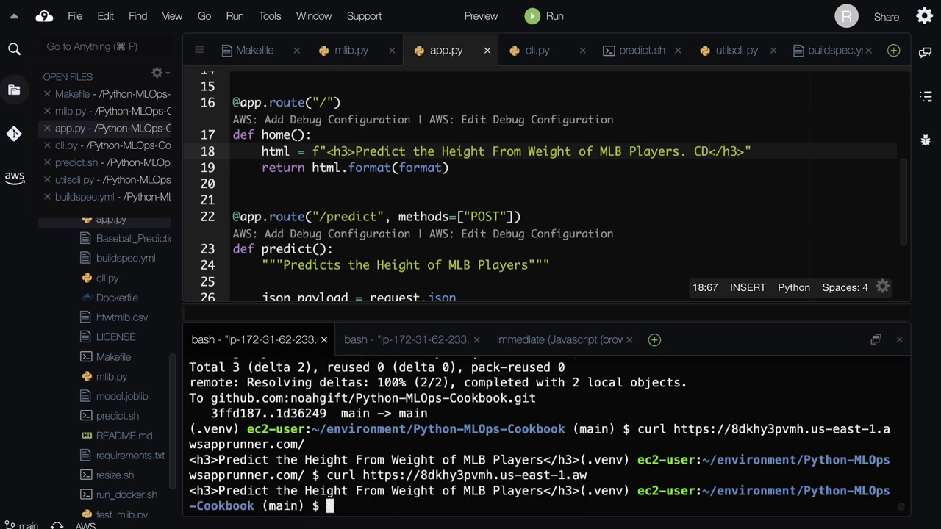
type("watch")
type("https://8dkhy3pvmh.us-east-1.awsapprunner.com/")
key("Return")
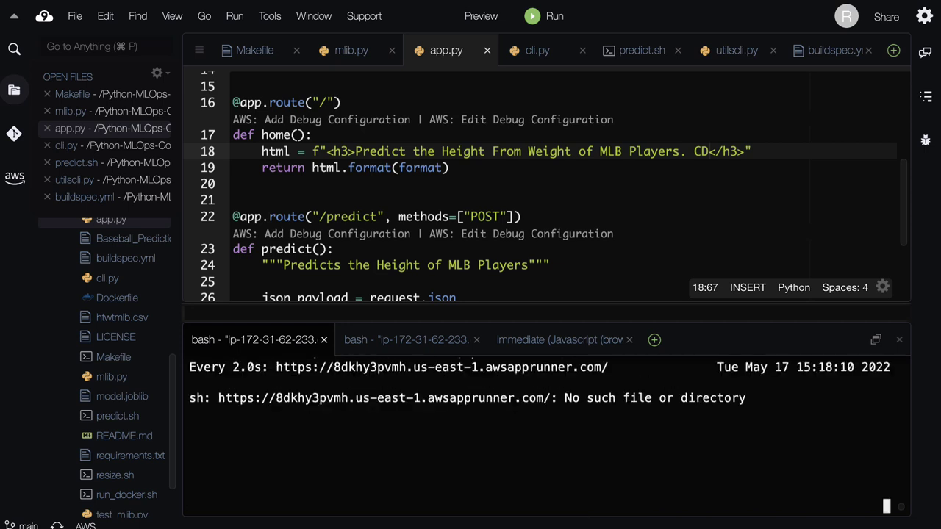
key("ctrl+c")
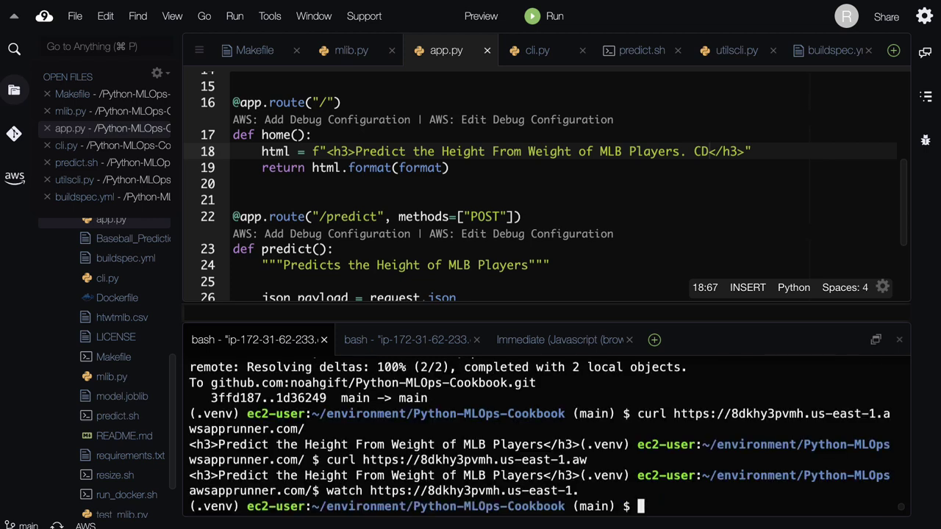
key("ctrl+l")
type("curl https://8dkhy3pvmh.us-east-1.awsapprunner.com/")
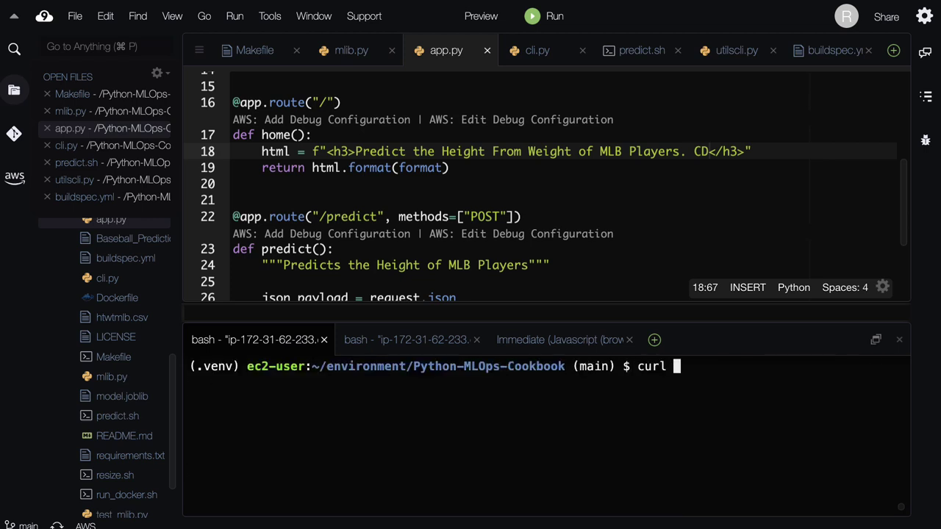
key("super+v")
key("Return")
key("Up")
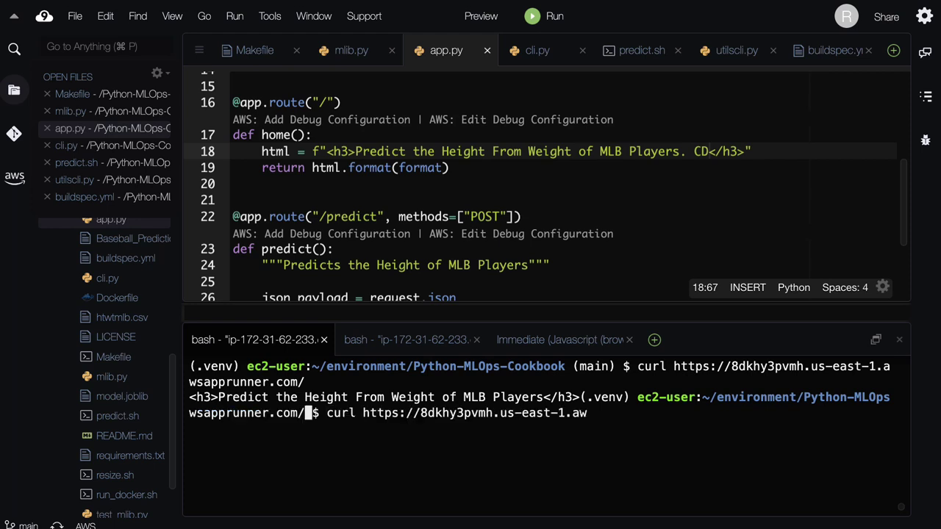
key("Return")
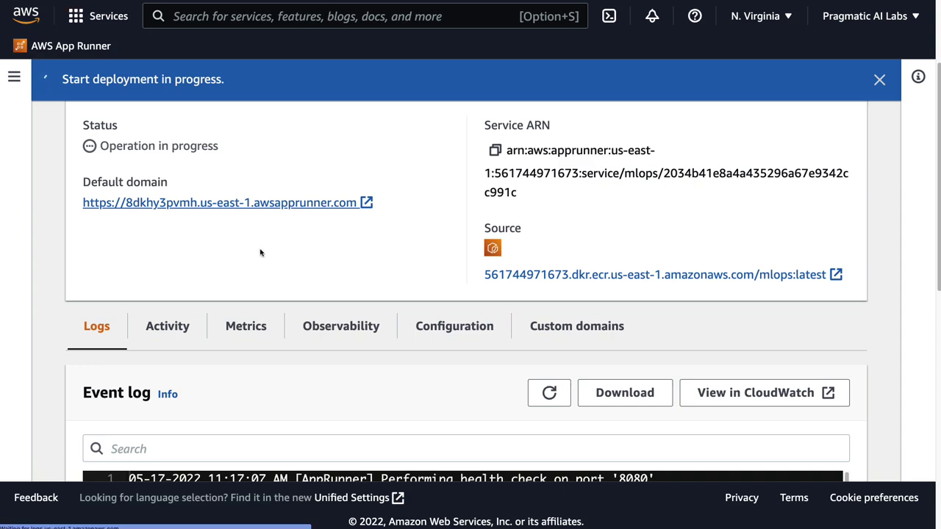
Step: Switch to the App Runner console, reload the mlops service page and check the newest event log entry
key("super+r")
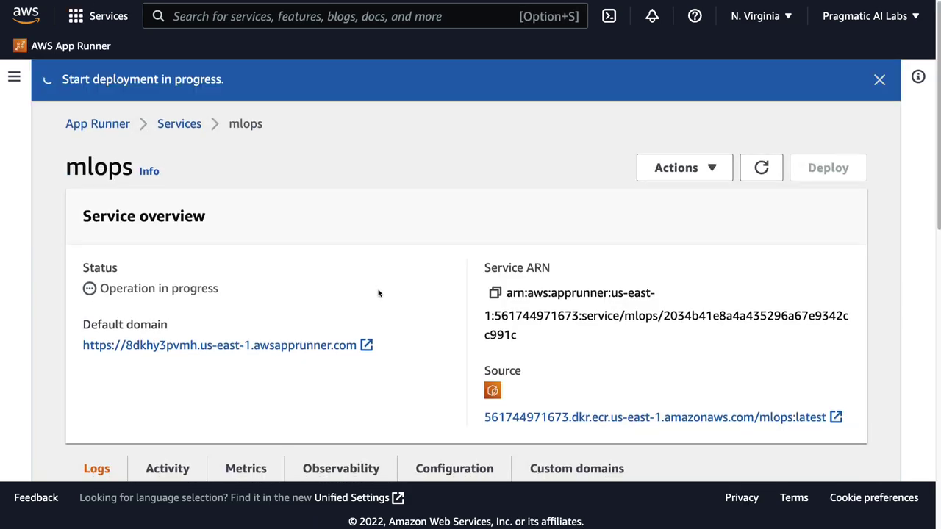
scroll(381, 301, "down", 10)
scroll(528, 262, "up", 2)
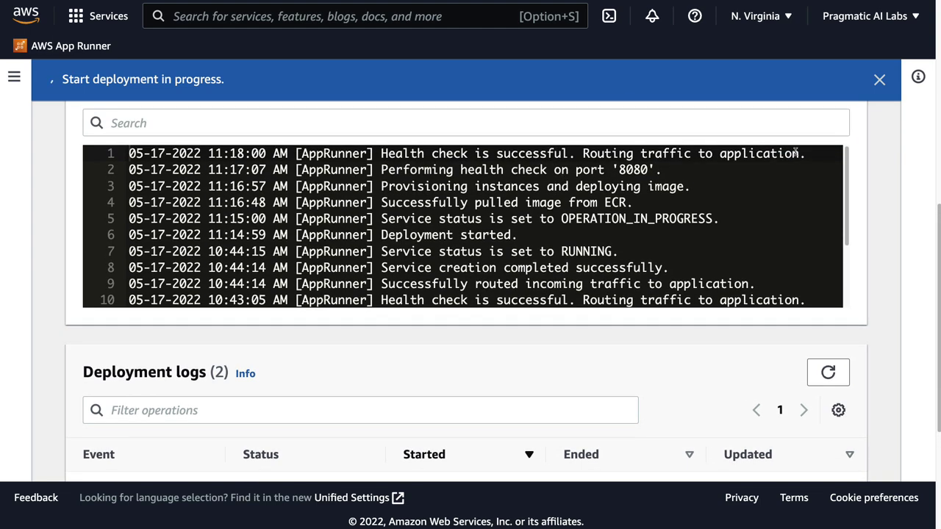
left_click(395, 153)
Step: Open the mlops service's default domain to check the home page text, and close that page
scroll(320, 132, "up", 1)
scroll(323, 154, "up", 12)
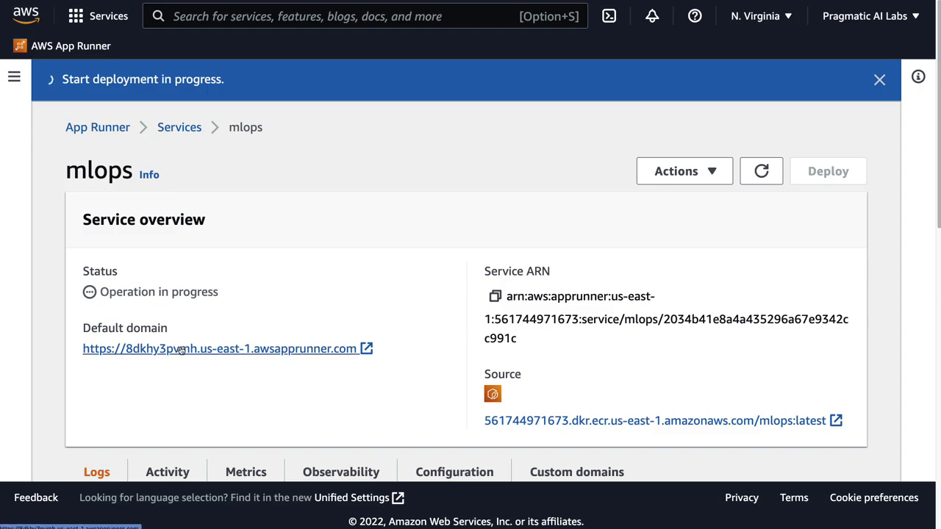
left_click(181, 350)
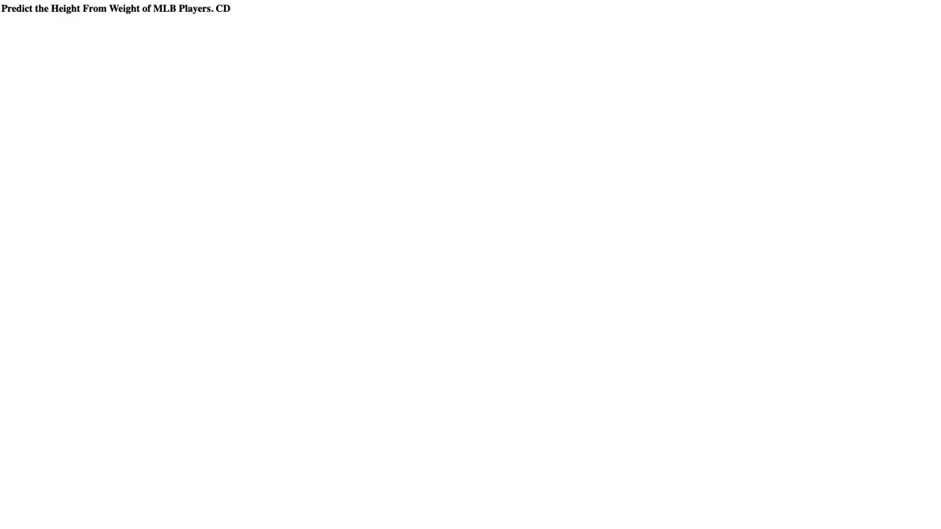
key("ctrl+w")
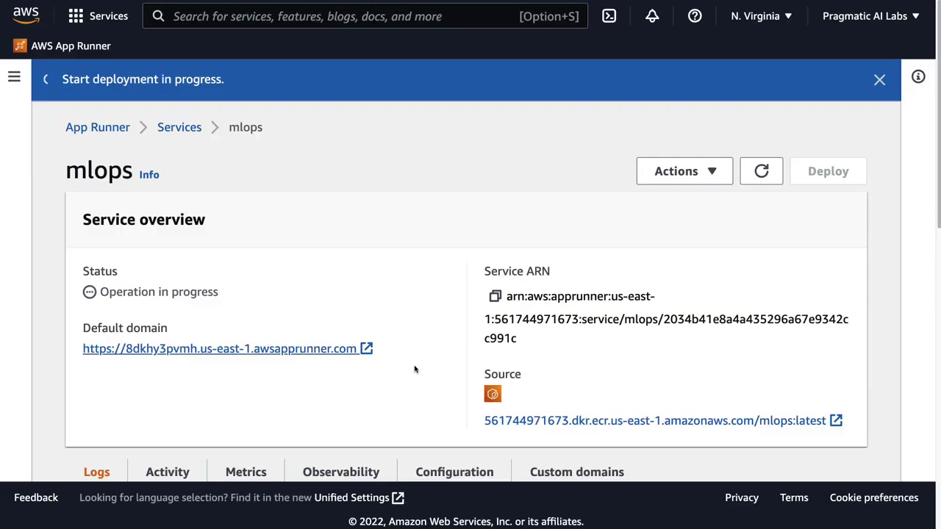
Step: Read through the mlops service's application logs, close them, and dismiss the deployment progress notice
scroll(486, 350, "down", 5)
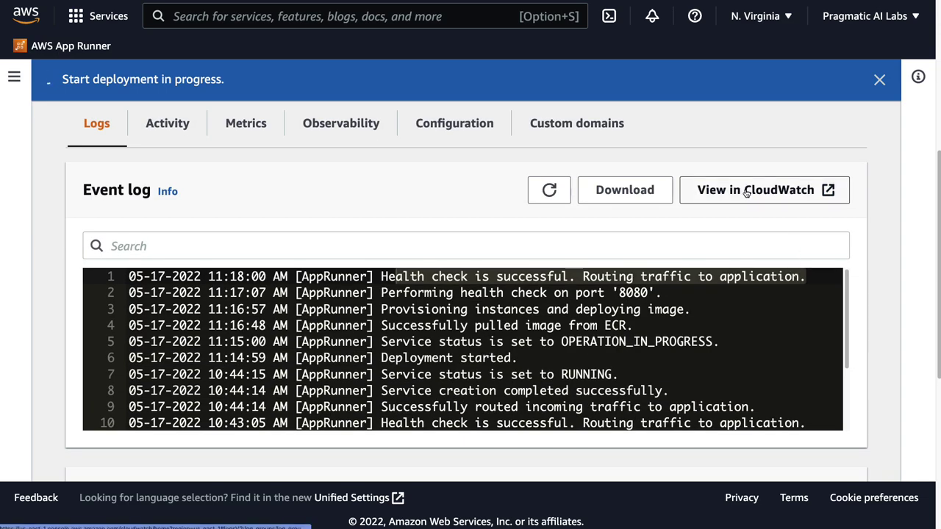
scroll(209, 443, "down", 1)
scroll(209, 442, "down", 5)
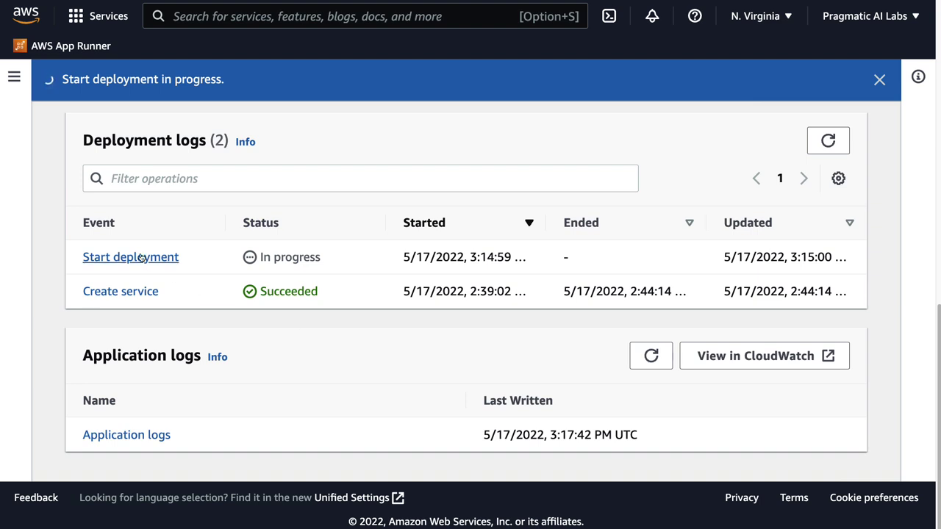
left_click(112, 439)
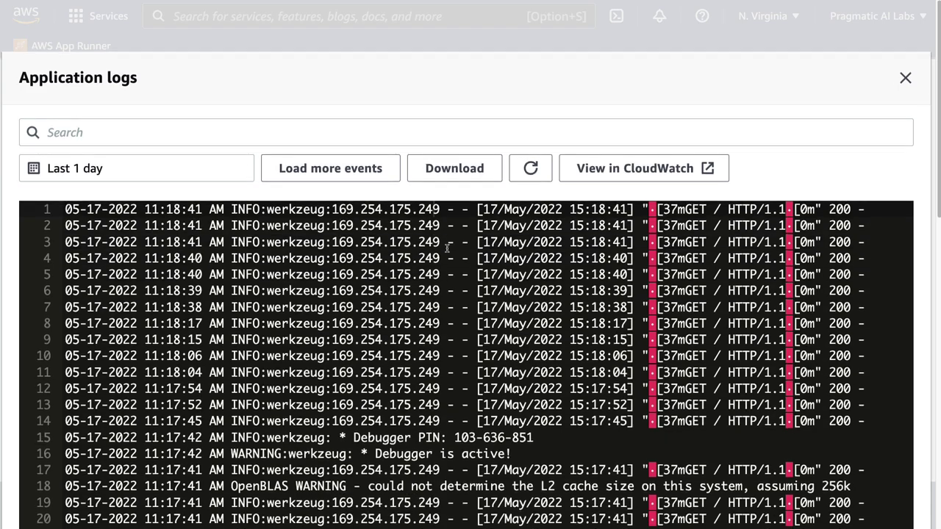
scroll(601, 253, "down", 4)
scroll(520, 271, "down", 3)
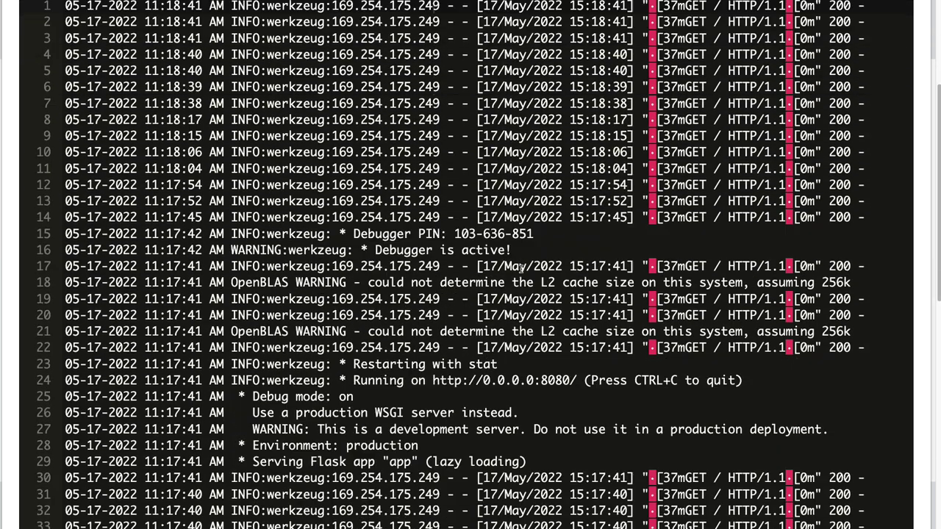
scroll(521, 265, "up", 5)
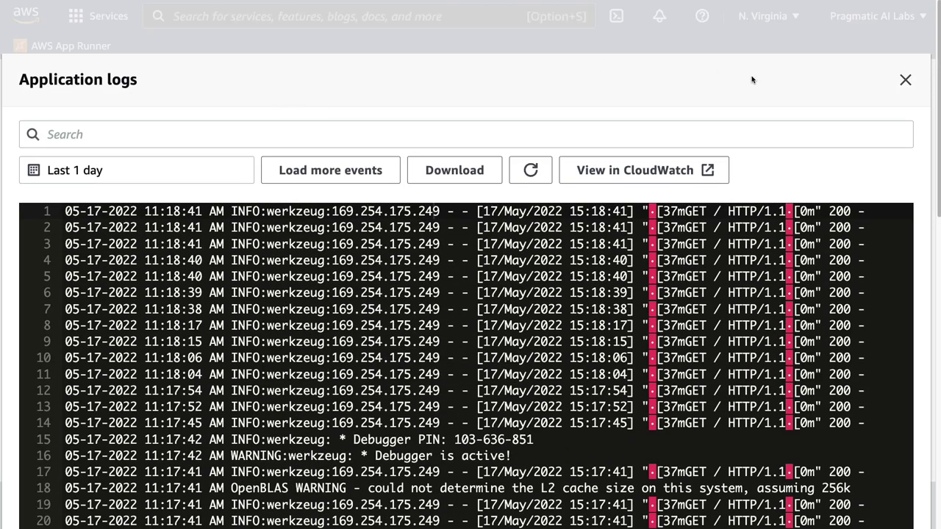
left_click(905, 80)
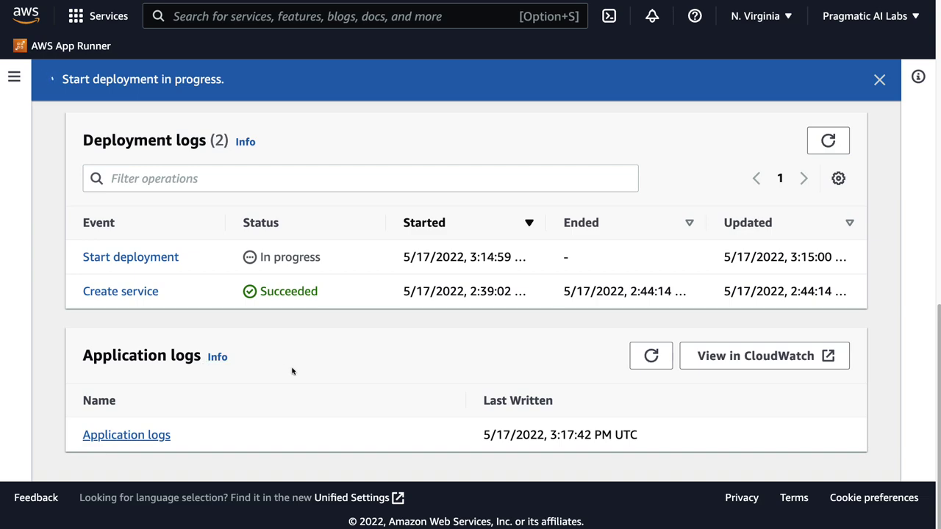
left_click(879, 80)
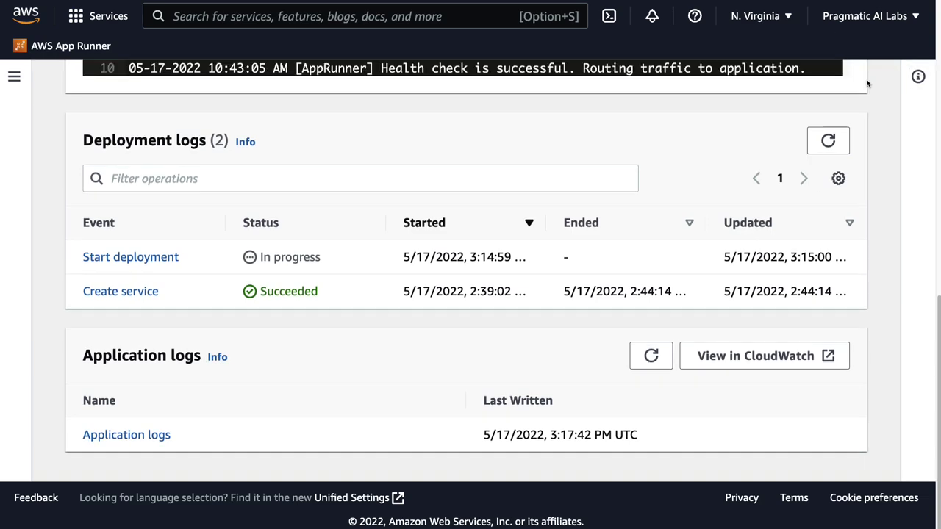
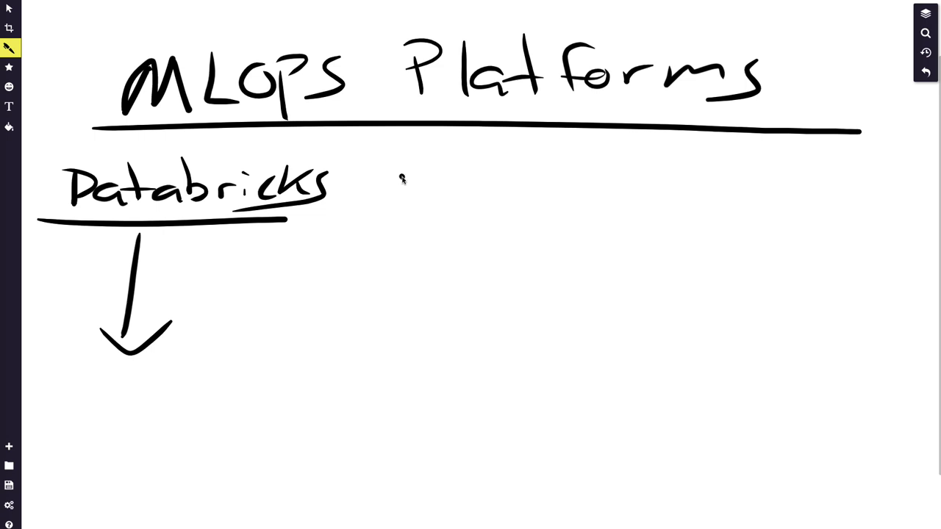
Step: Switch to the whiteboard and handwrite "Sagemaker" beside Databricks under the MLOps Platforms title
mouse_move(417, 178)
left_mouse_down()
mouse_move(366, 173)
mouse_move(394, 214)
left_mouse_up()
mouse_move(416, 197)
left_mouse_down()
mouse_move(409, 201)
mouse_move(425, 219)
left_mouse_up()
mouse_move(444, 207)
left_mouse_down()
mouse_move(427, 237)
mouse_move(477, 217)
mouse_move(544, 218)
left_mouse_up()
left_click_drag(561, 169, 559, 212)
mouse_move(588, 181)
left_mouse_down()
mouse_move(565, 203)
mouse_move(597, 216)
left_mouse_up()
left_click_drag(602, 197, 620, 205)
left_click_drag(623, 206, 647, 186)
Step: Handwrite "ML Run" as the third platform after Sagemaker and underline it
left_click_drag(711, 207, 800, 208)
mouse_move(814, 179)
left_mouse_down()
mouse_move(816, 213)
mouse_move(849, 203)
left_mouse_up()
left_click_drag(853, 188, 908, 200)
left_click_drag(689, 216, 893, 214)
Step: Underline Sagemaker and draw downward arrows beneath Sagemaker and ML Run
left_click_drag(371, 228, 597, 232)
left_click_drag(452, 250, 440, 342)
left_click_drag(422, 309, 484, 320)
mouse_move(764, 252)
left_mouse_down()
mouse_move(741, 350)
mouse_move(783, 323)
left_mouse_up()
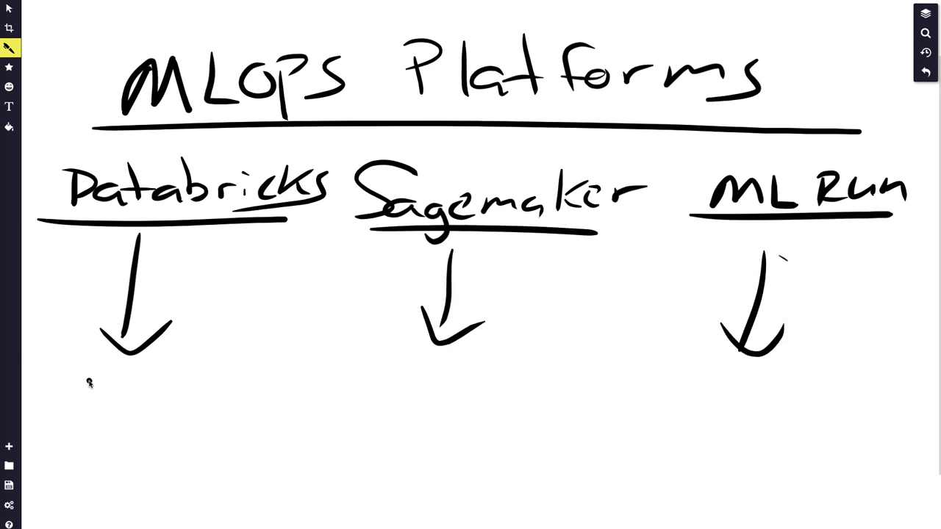
Step: Handwrite a label below each of the three platforms' downward arrows
left_click_drag(132, 382, 109, 421)
left_click_drag(151, 414, 152, 437)
mouse_move(142, 397)
left_mouse_down()
mouse_move(157, 408)
mouse_move(208, 409)
mouse_move(212, 390)
left_mouse_up()
left_click_drag(230, 372, 223, 408)
mouse_move(261, 372)
left_mouse_down()
mouse_move(234, 394)
mouse_move(283, 409)
left_mouse_up()
mouse_move(415, 381)
left_mouse_down()
mouse_move(404, 409)
mouse_move(445, 403)
left_mouse_up()
left_click_drag(414, 395, 509, 367)
left_click_drag(543, 363, 525, 405)
left_click_drag(716, 370, 718, 412)
mouse_move(763, 368)
left_mouse_down()
mouse_move(765, 406)
mouse_move(803, 403)
left_mouse_up()
mouse_move(814, 362)
left_mouse_down()
mouse_move(838, 397)
mouse_move(909, 402)
left_mouse_up()
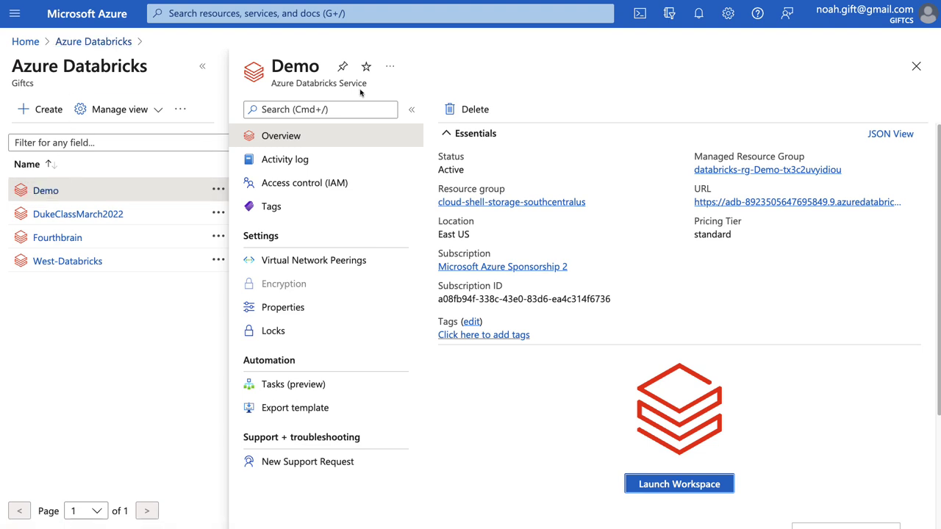
Step: Switch to the Azure portal, open the Demo Azure Databricks service and launch its workspace with the personal Microsoft account
left_click(73, 16)
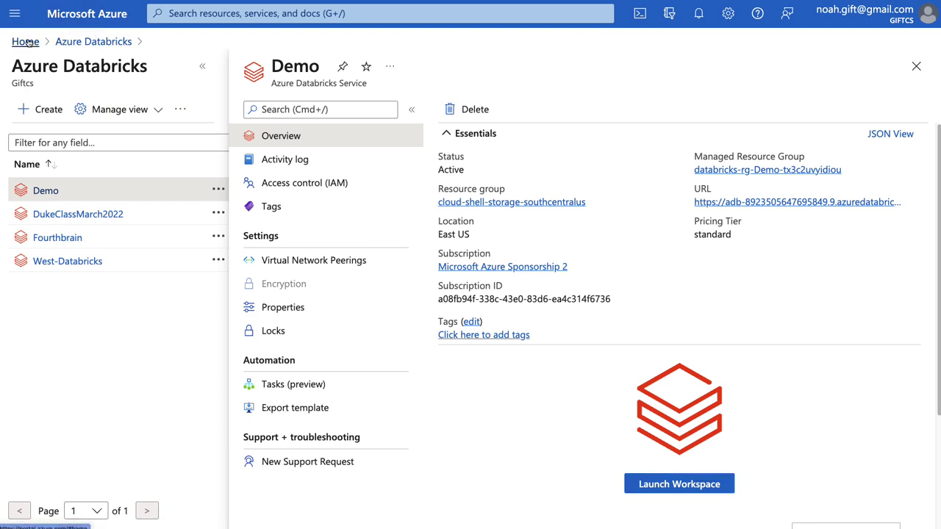
left_click(194, 106)
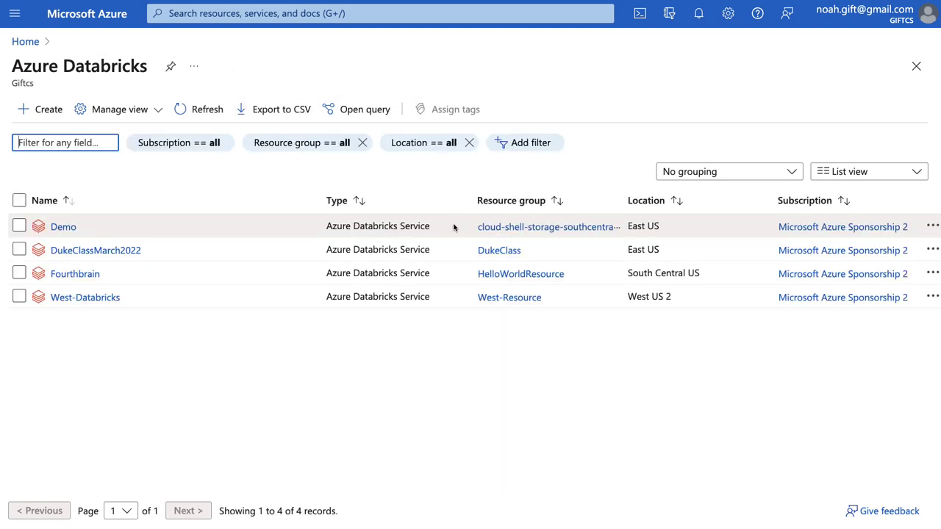
left_click(63, 227)
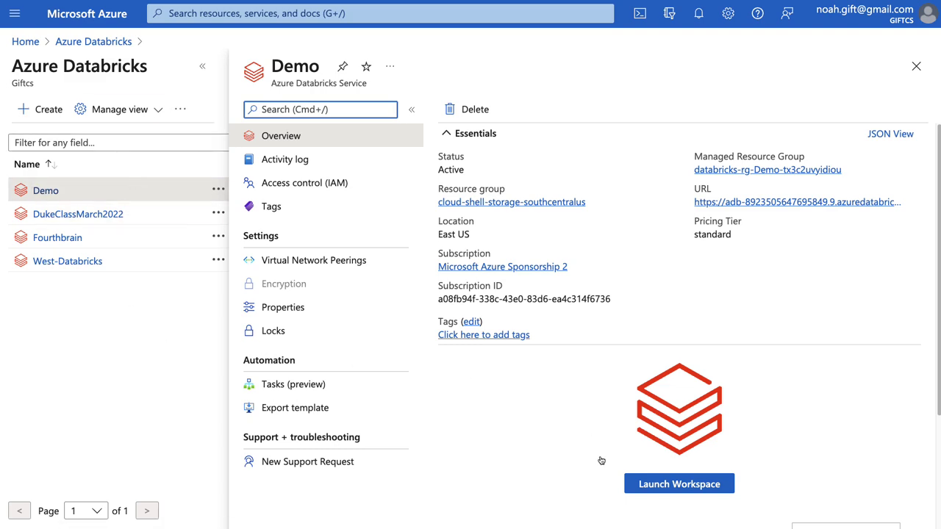
left_click(676, 484)
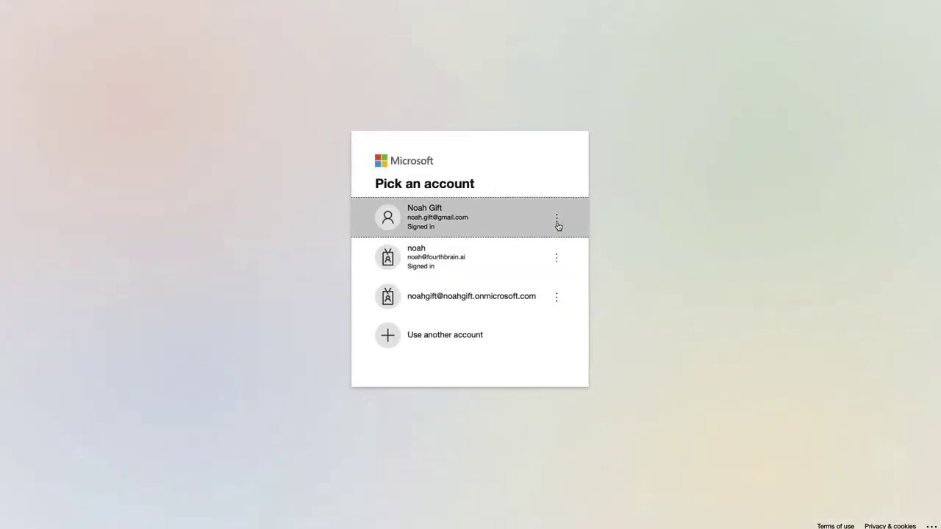
left_click(505, 212)
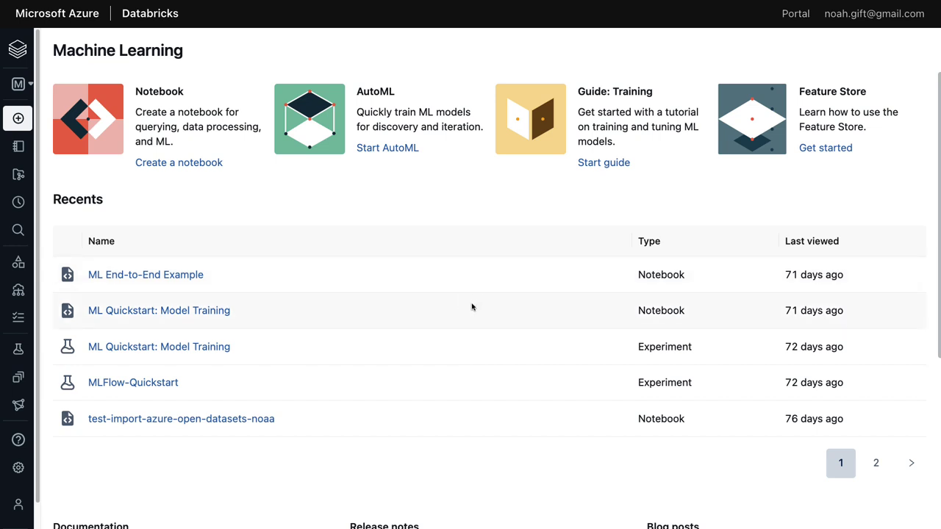
Step: Look through the ML runtime versions offered for a new Databricks compute cluster, and return to the cluster list
mouse_move(19, 289)
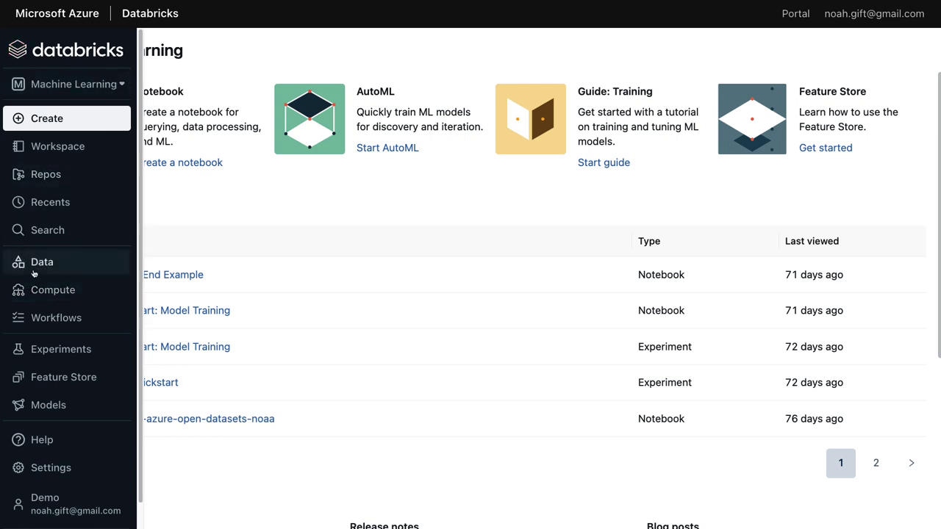
left_click(48, 290)
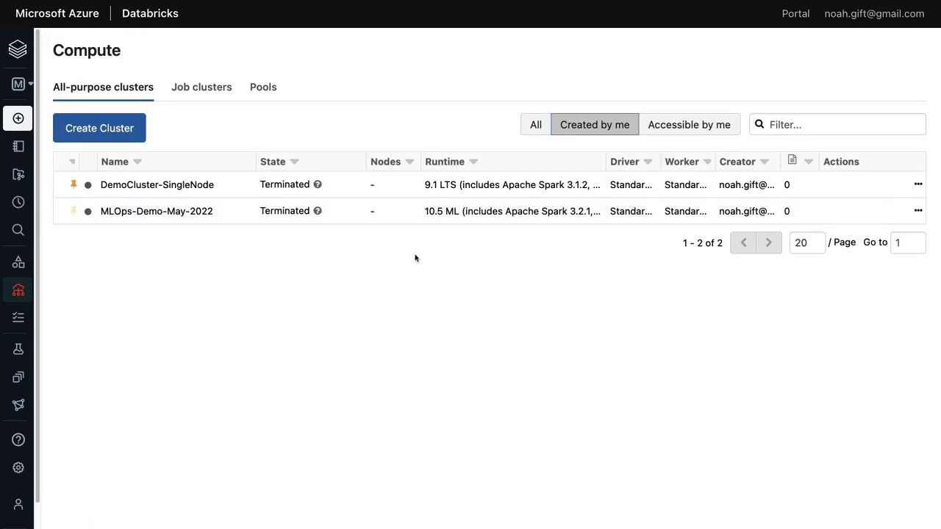
left_click(88, 128)
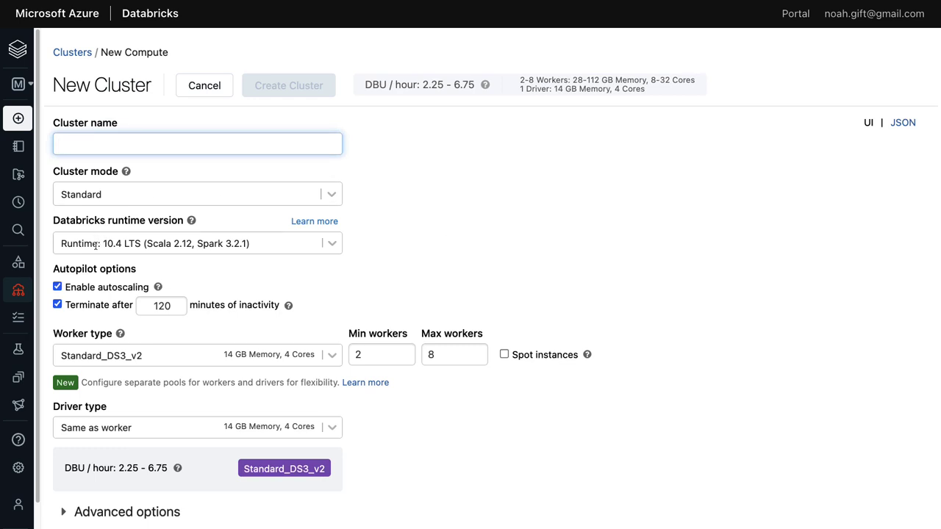
left_click(332, 243)
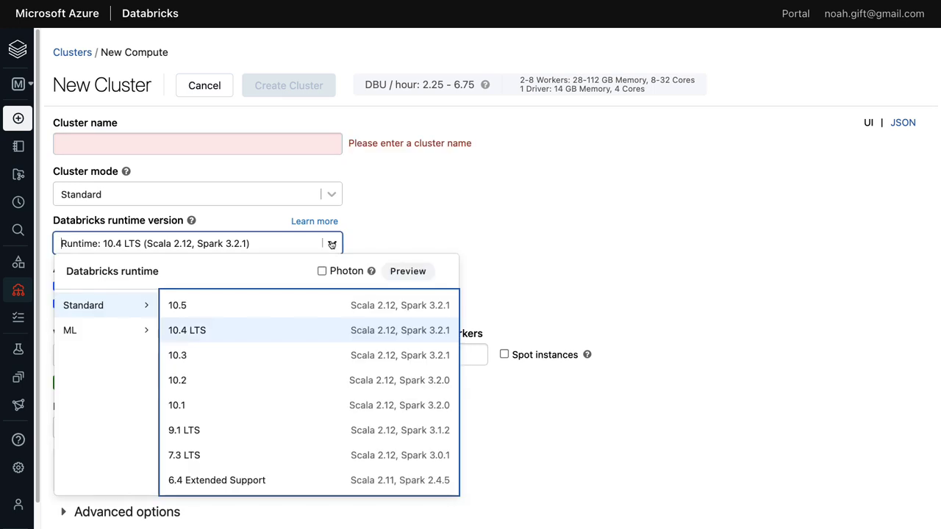
left_click(75, 334)
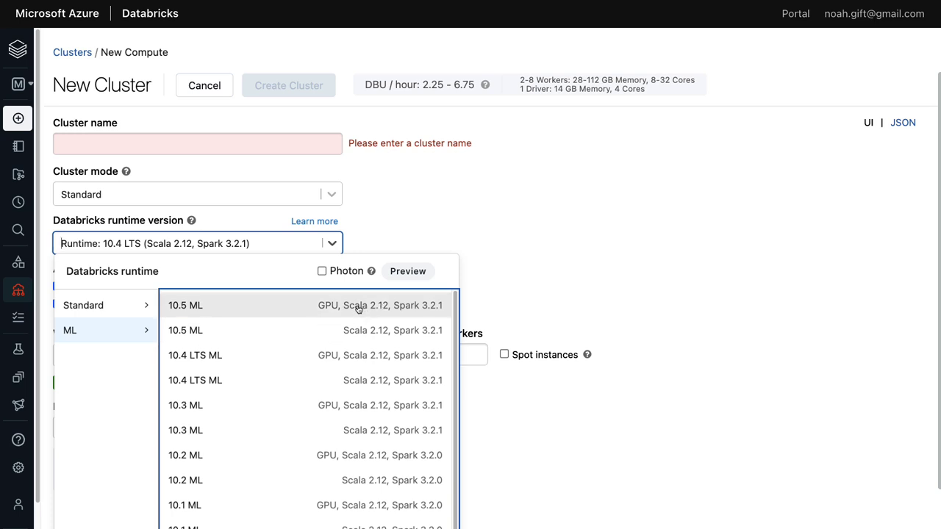
left_click(556, 248)
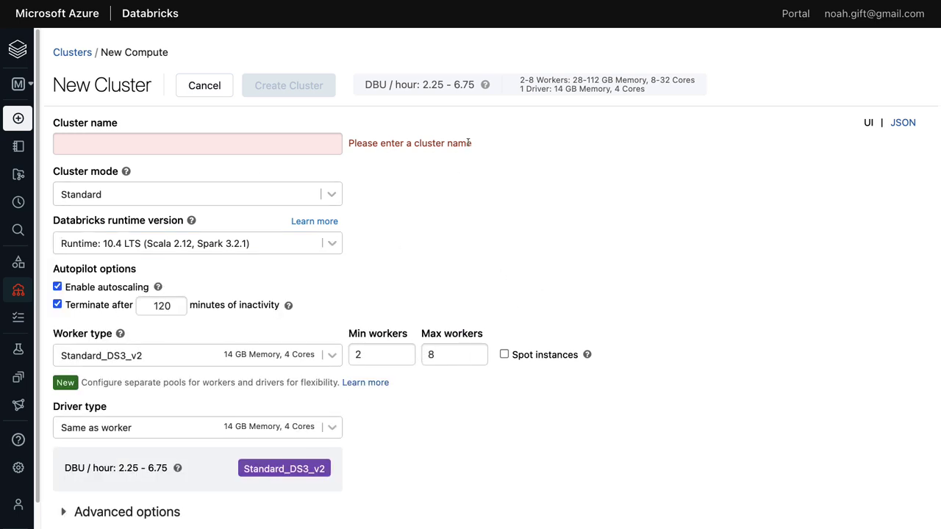
left_click(73, 53)
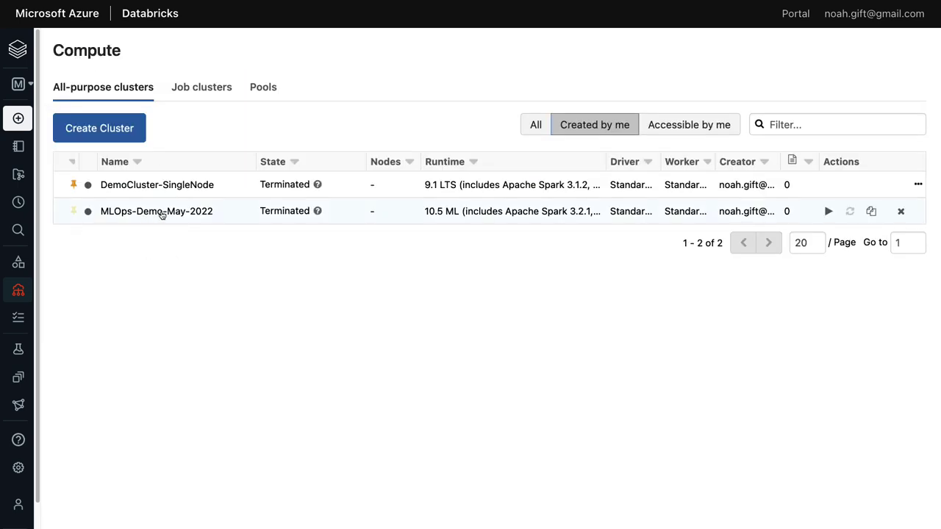
Step: Open the MLOps-Demo-May-2022 cluster, start it, and highlight its Databricks runtime version
left_click(168, 212)
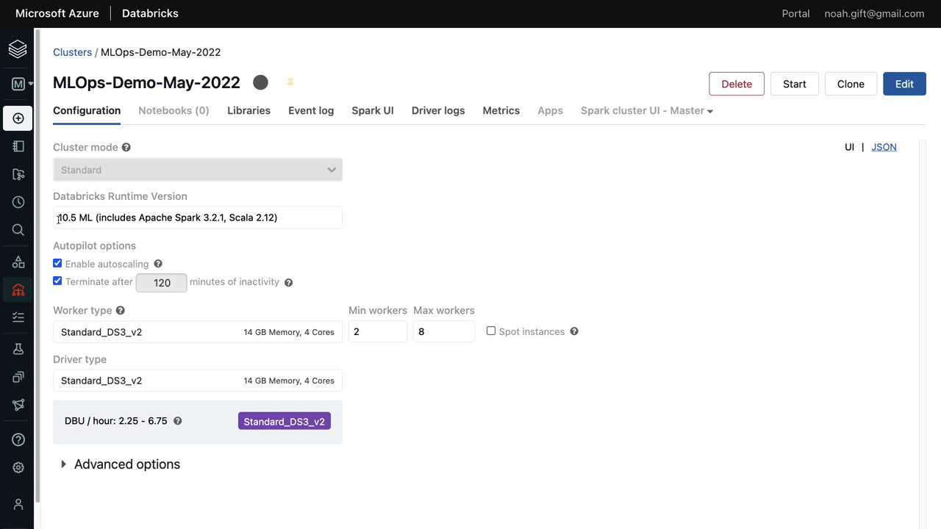
left_click(788, 85)
left_click(594, 187)
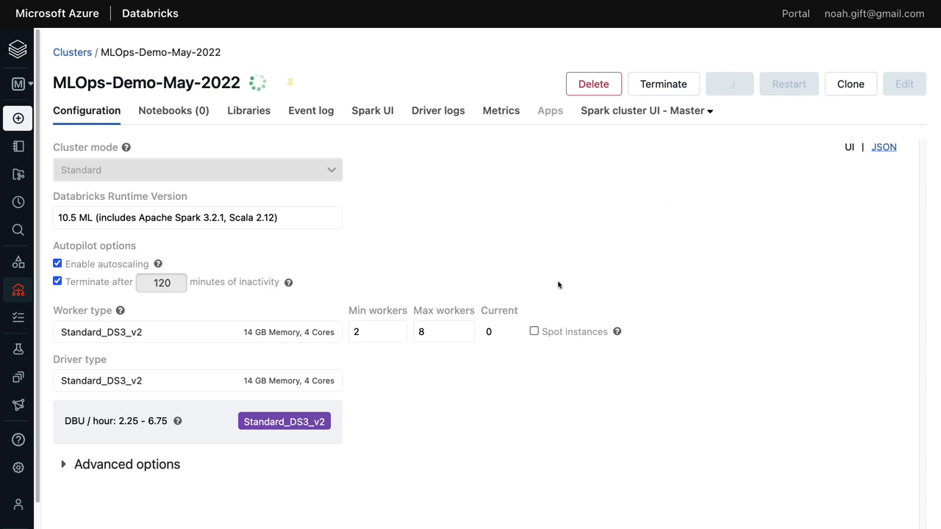
left_click_drag(59, 218, 284, 221)
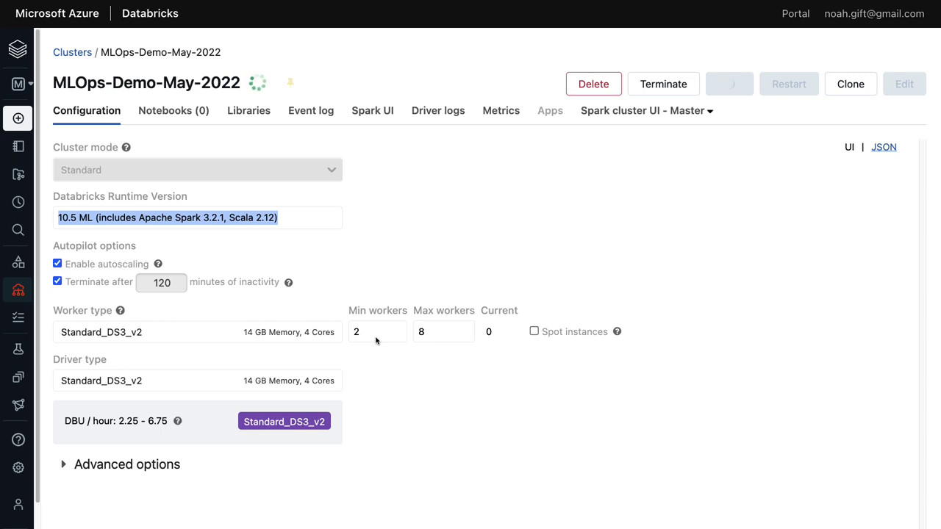
Step: Look through the default languages offered for a new notebook in the user's workspace folder, and leave without creating it
left_click(20, 151)
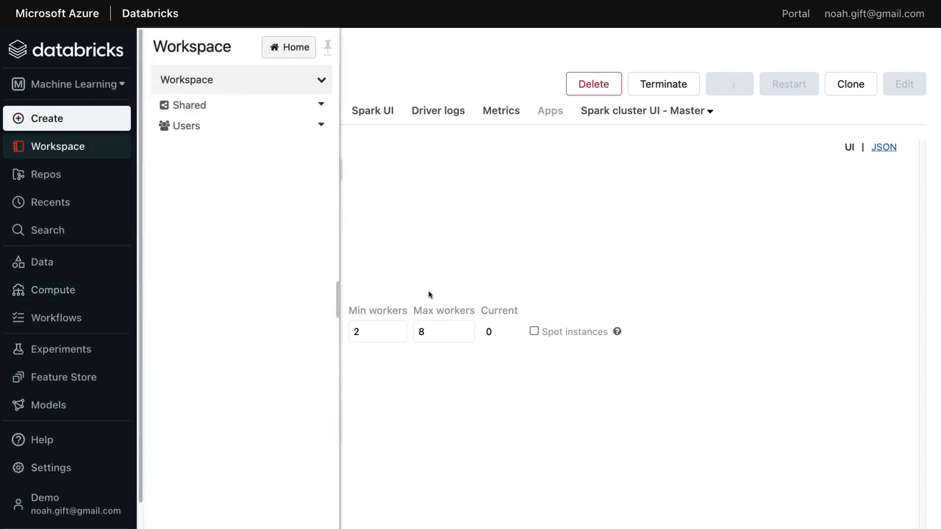
left_click(247, 129)
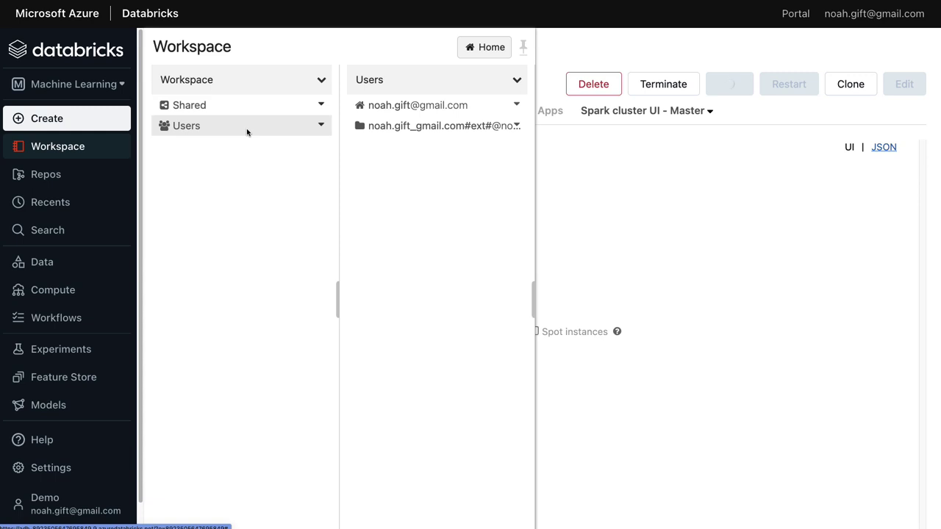
left_click(393, 125)
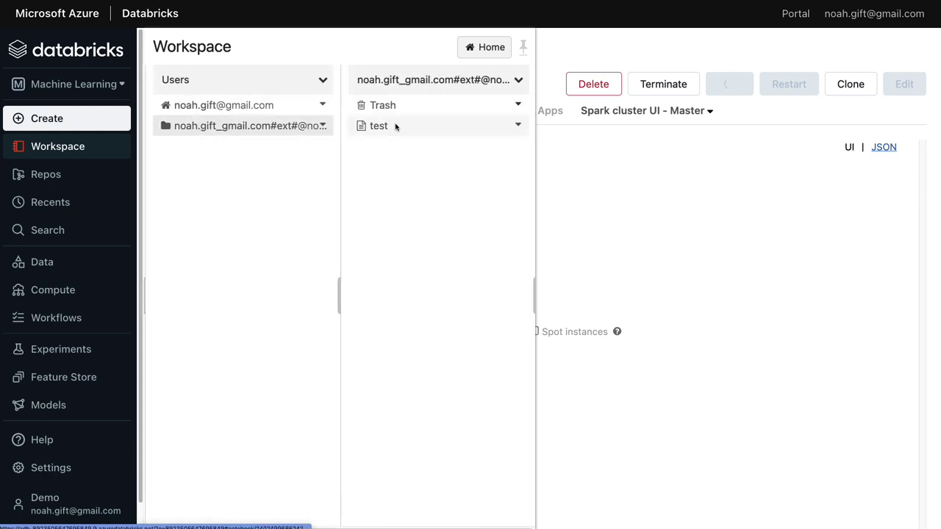
right_click(378, 158)
mouse_move(397, 179)
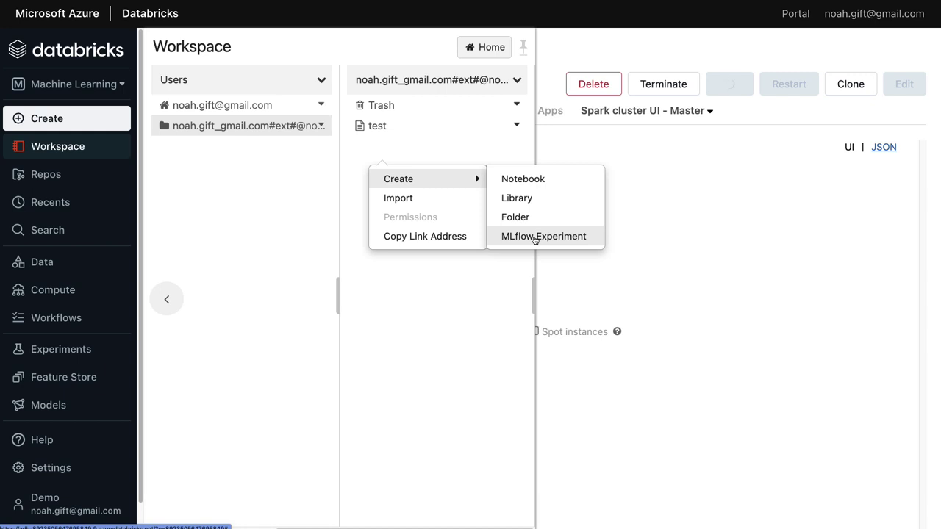
left_click(522, 181)
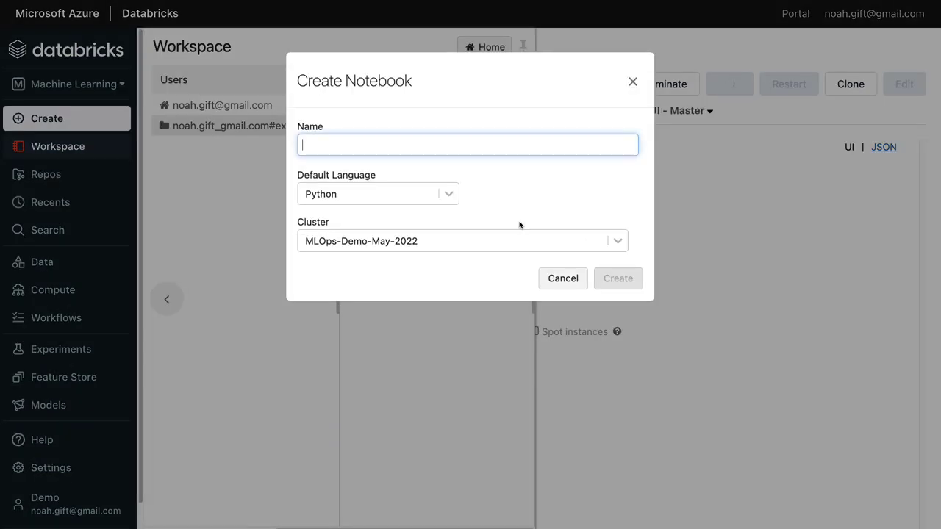
left_click(448, 197)
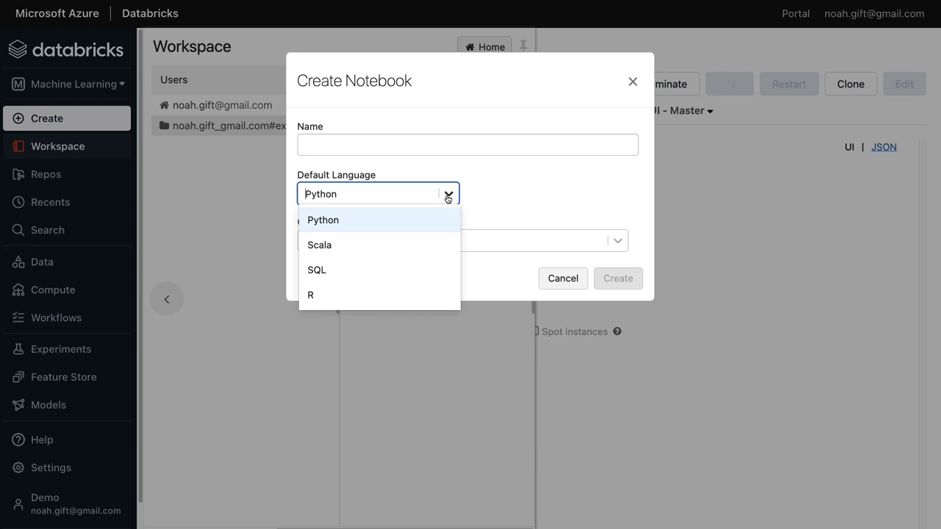
left_click(632, 81)
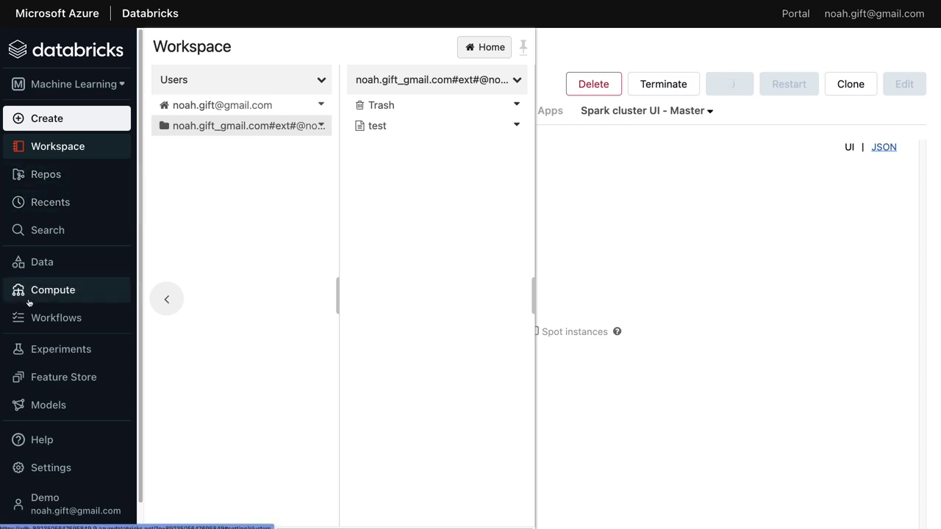
Step: Look at the database tables and DBFS data views, and check the MLOps-Demo-May-2022 cluster's configuration
left_click(20, 264)
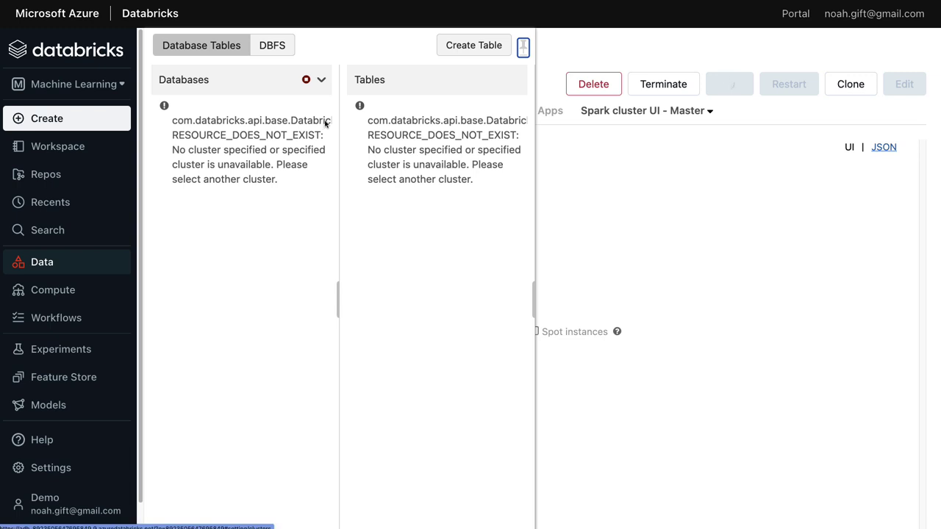
left_click(282, 48)
left_click(200, 47)
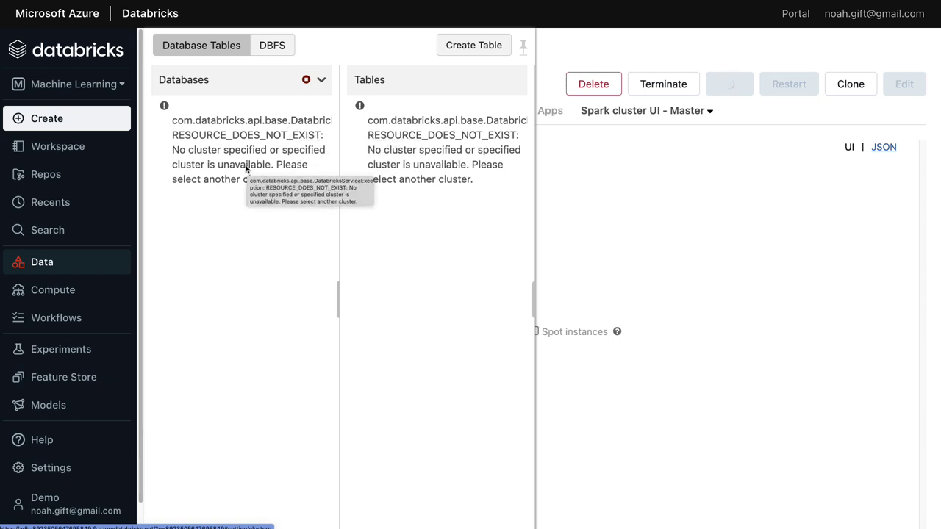
left_click(50, 291)
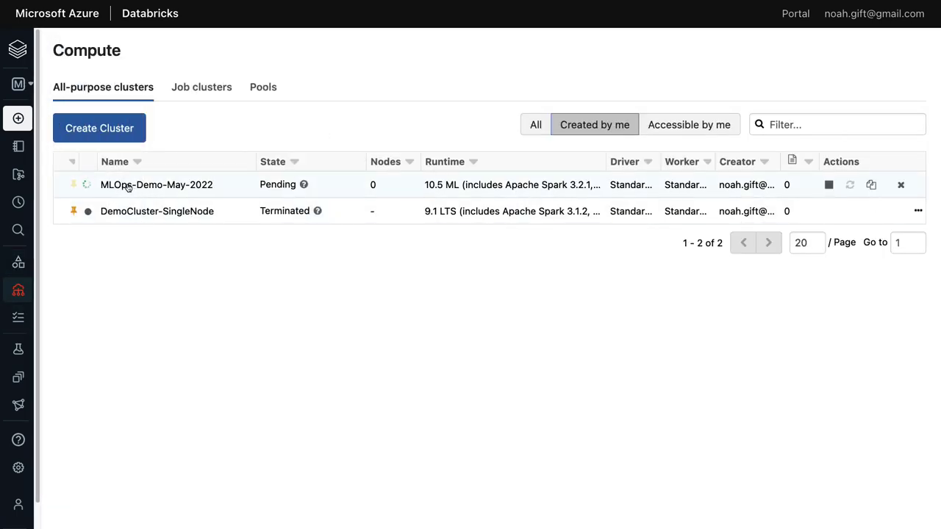
left_click(126, 188)
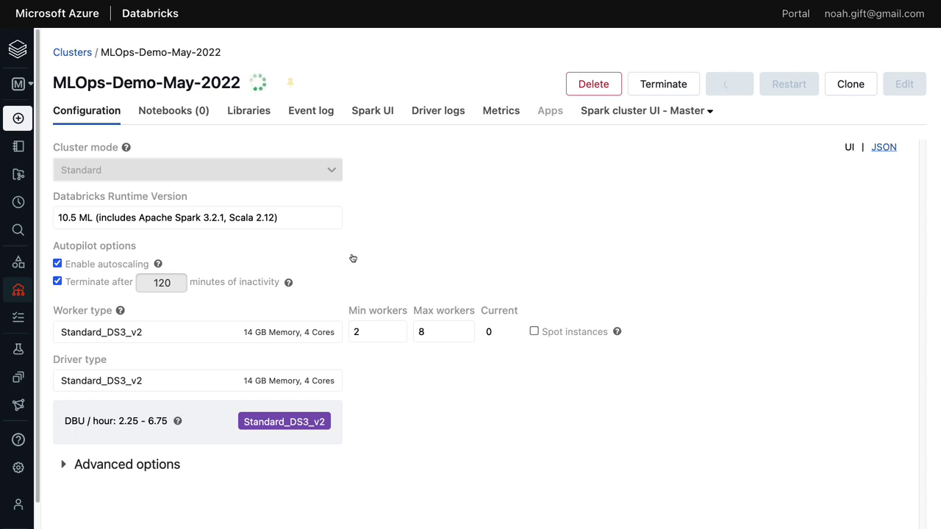
mouse_move(22, 293)
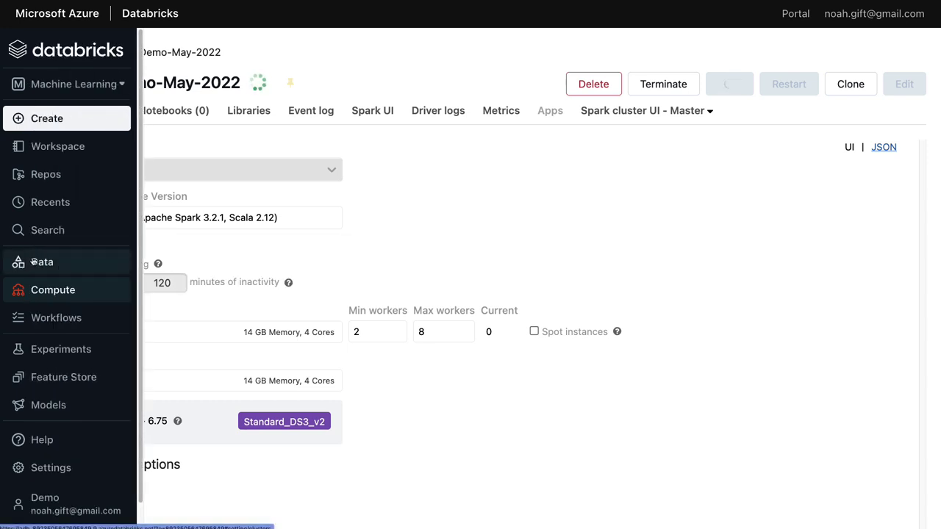
left_click(33, 263)
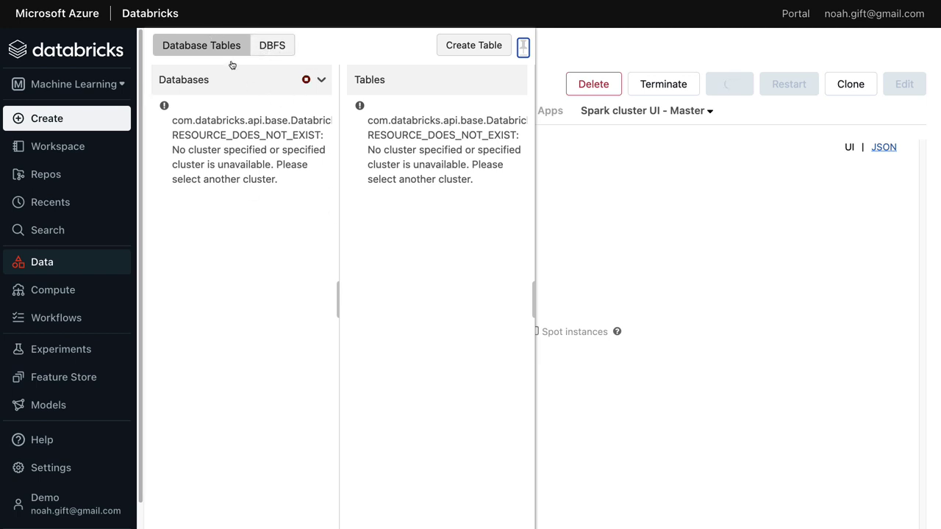
Step: View the Feature Store and the registered models, and examine the wine_quality model's serving option and version details
left_click(32, 378)
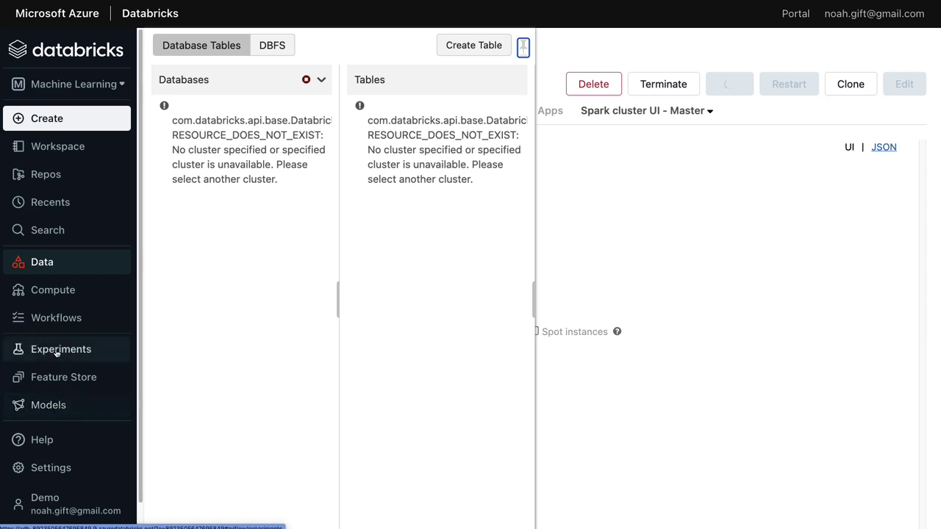
left_click(59, 378)
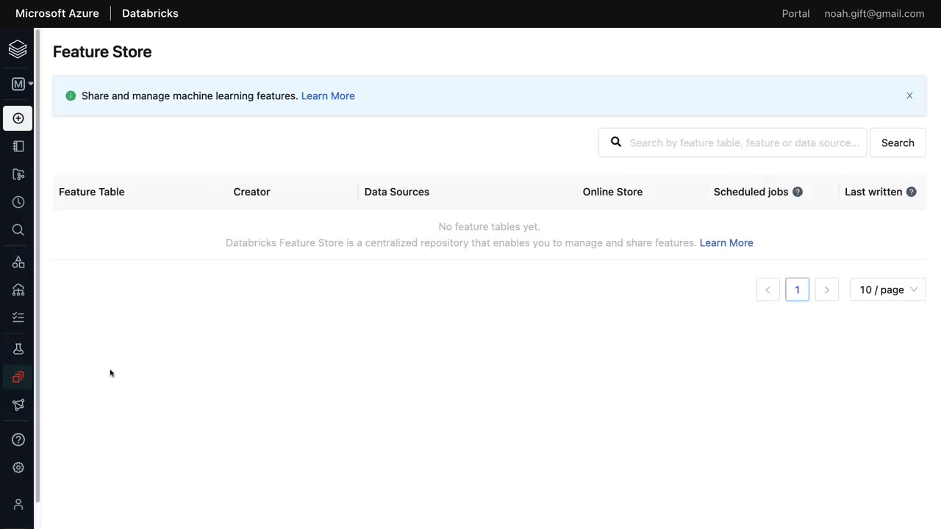
left_click(19, 409)
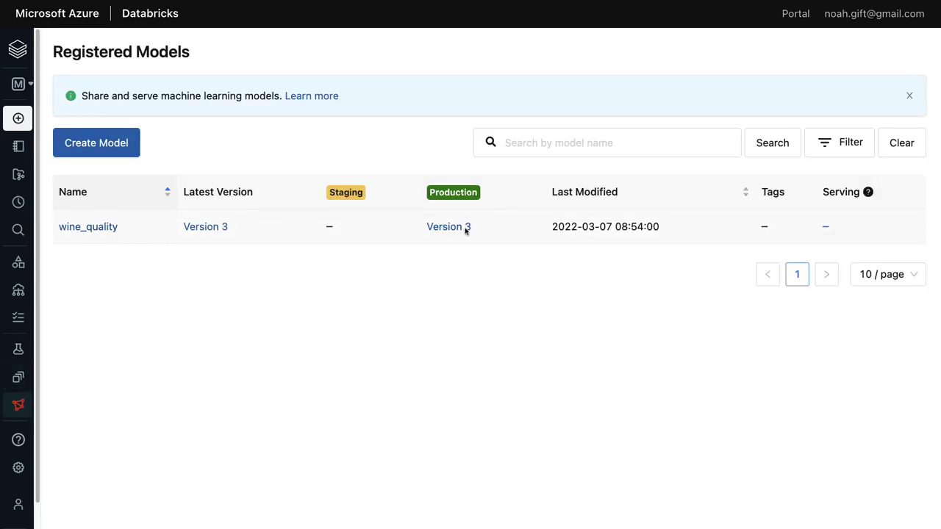
left_click(88, 228)
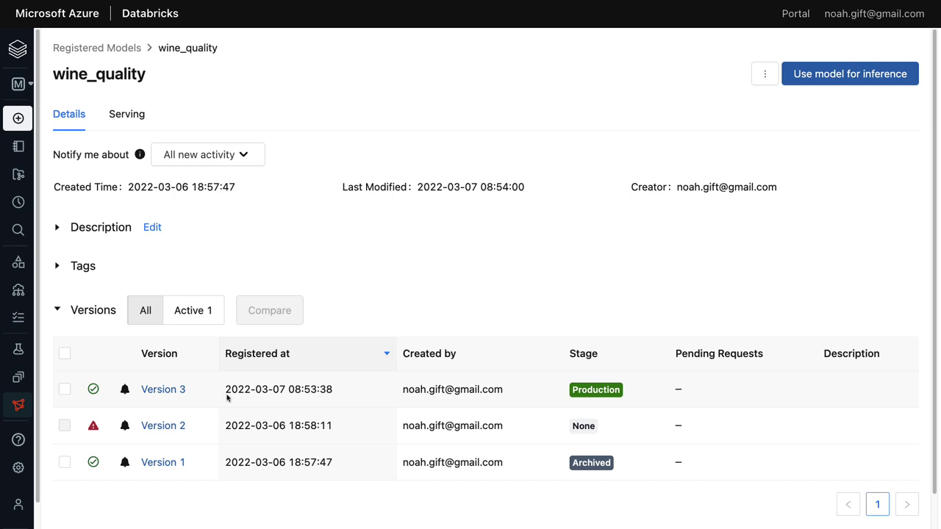
left_click(116, 118)
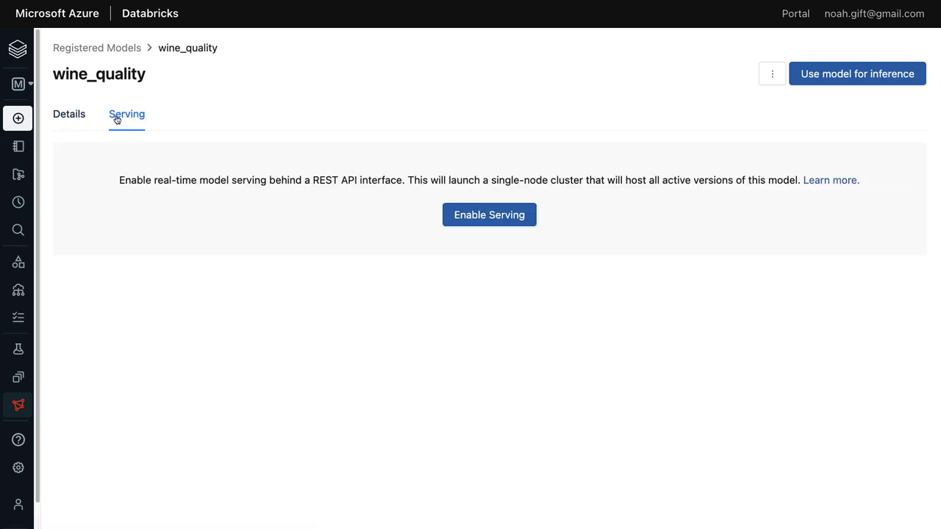
left_click(62, 115)
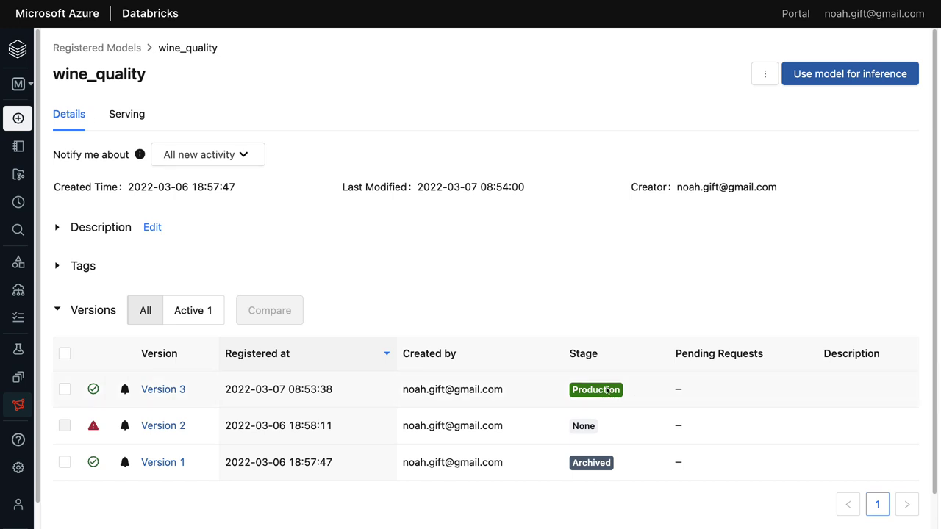
Step: Review the batch and real-time inference setup options for the wine_quality model, and leave without enabling either
left_click(840, 74)
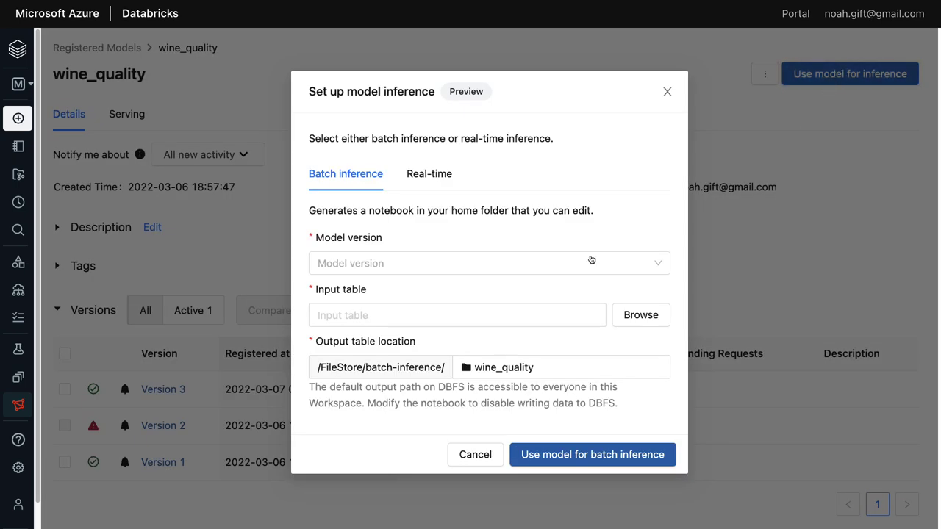
left_click(431, 177)
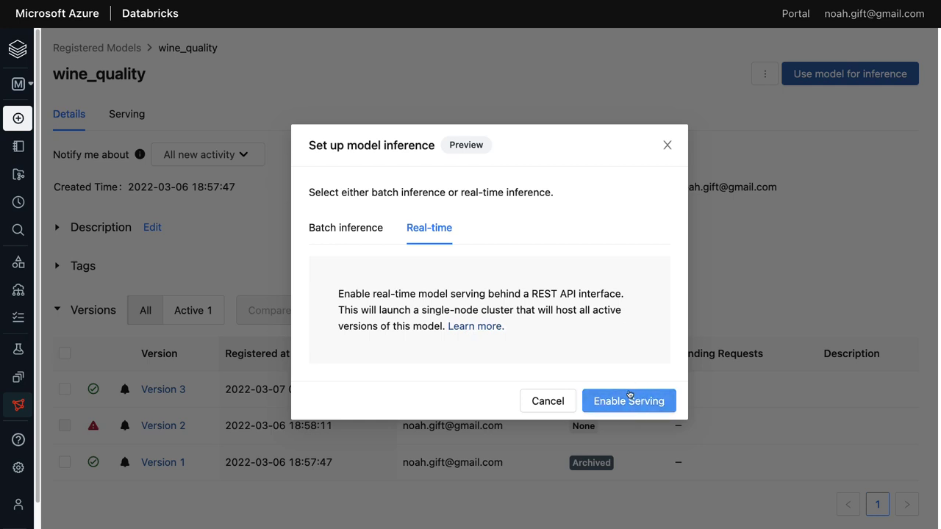
left_click(666, 147)
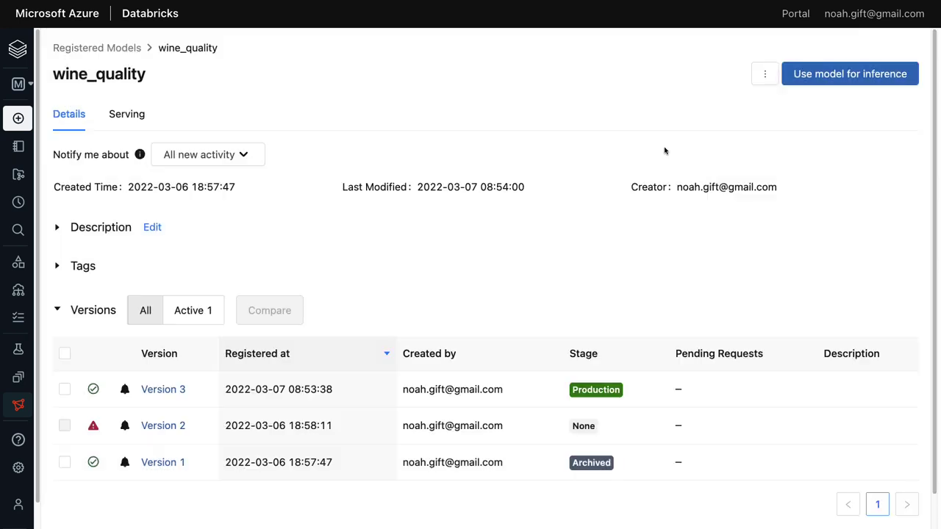
Step: Look through the MLOps-Demo-May-2022 cluster's notebooks, libraries, Spark UI, driver logs and metrics
mouse_move(18, 146)
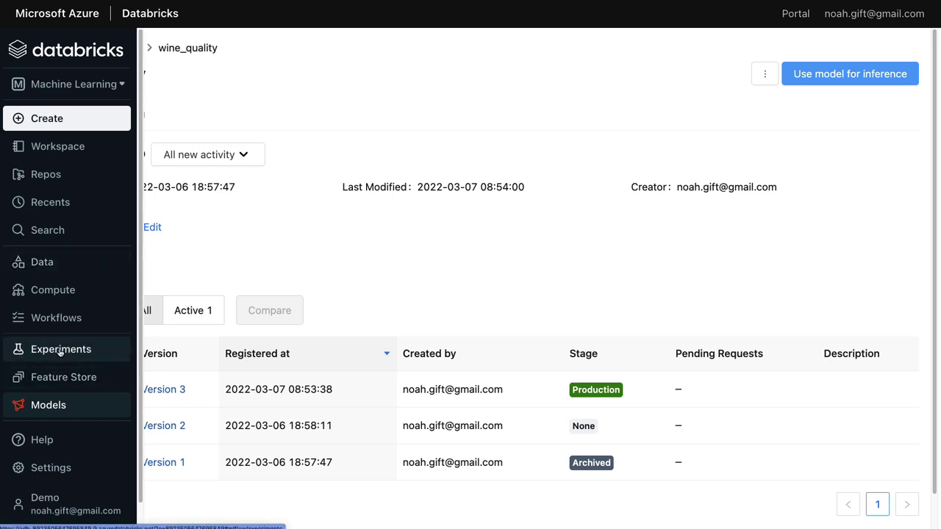
left_click(49, 290)
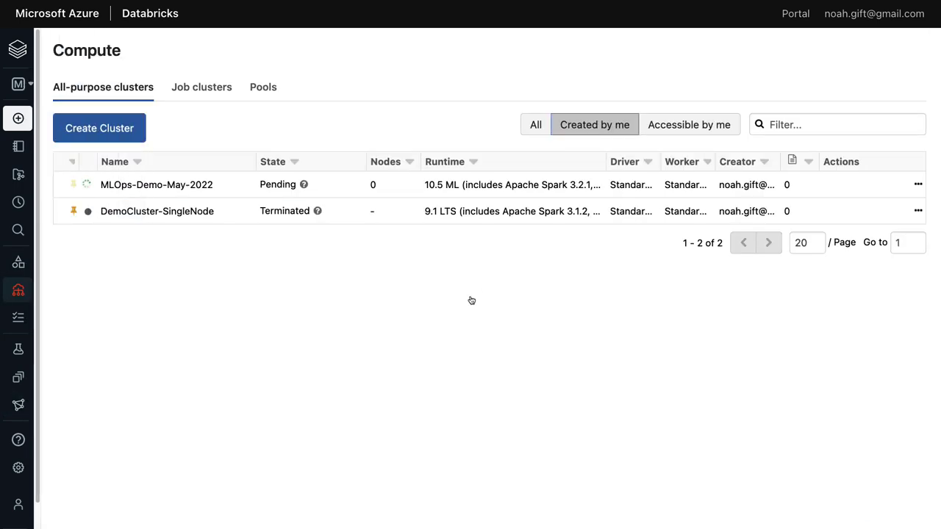
left_click(172, 186)
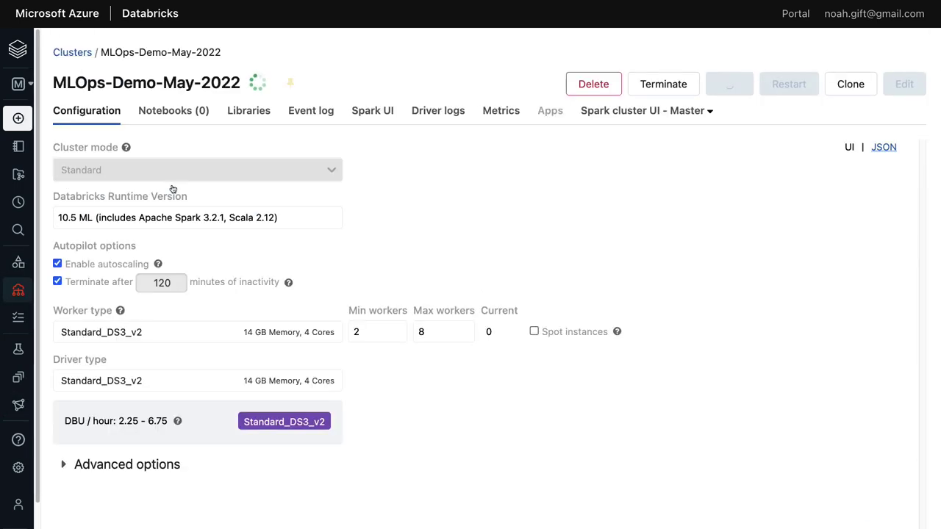
left_click(153, 115)
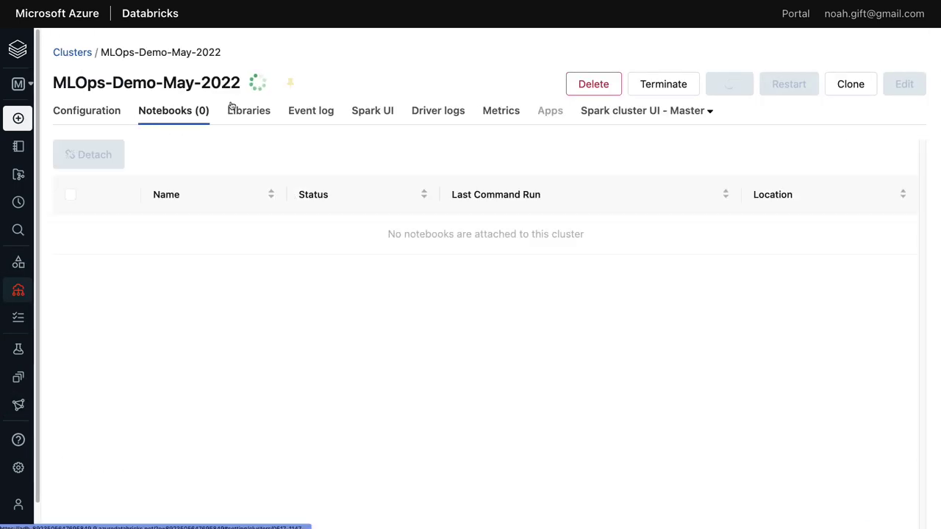
left_click(253, 110)
left_click(392, 110)
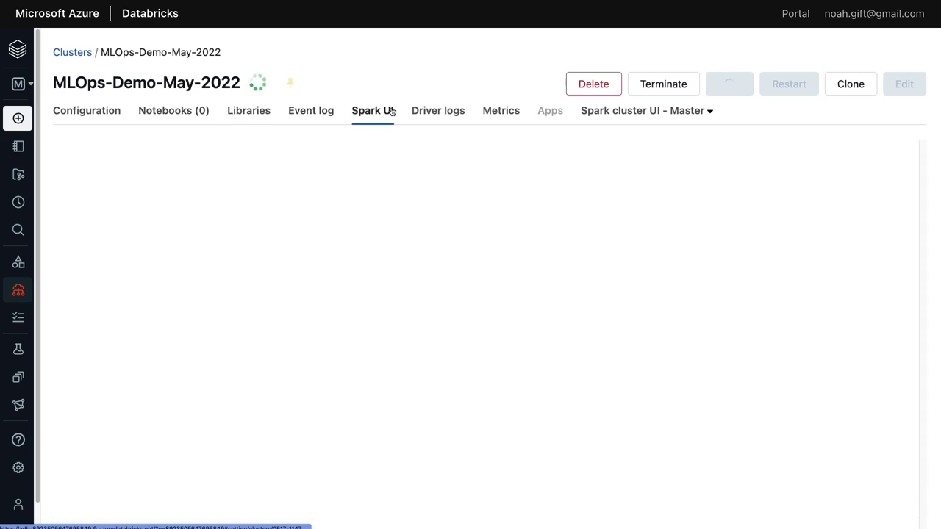
left_click(445, 114)
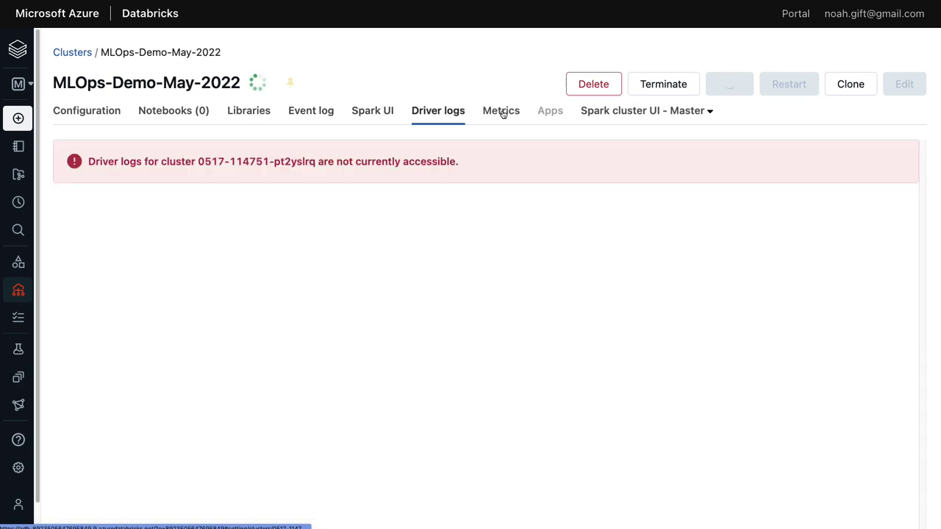
left_click(503, 114)
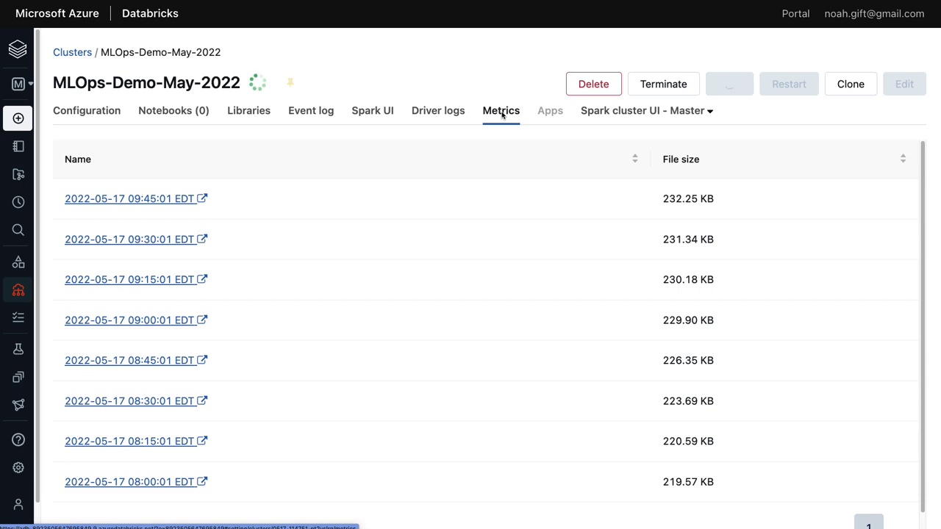
left_click(168, 117)
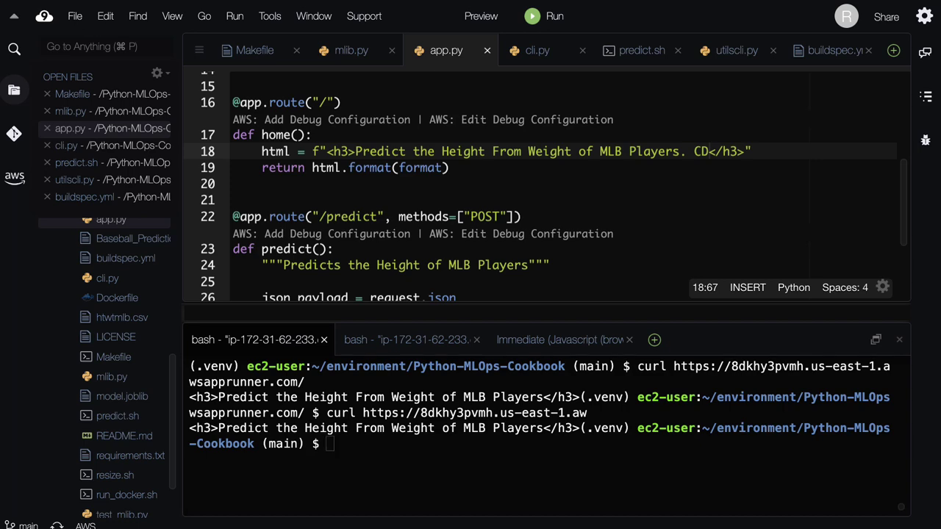
Step: Switch to the AWS Management Console and open its home page
key("super+l")
type("sag")
key("BackSpace")
key("BackSpace")
key("BackSpace")
type("con")
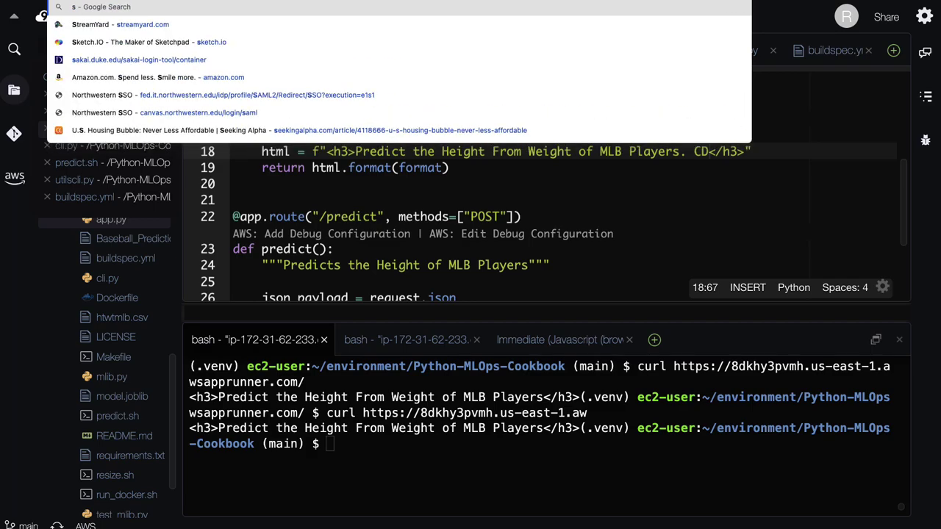
key("Return")
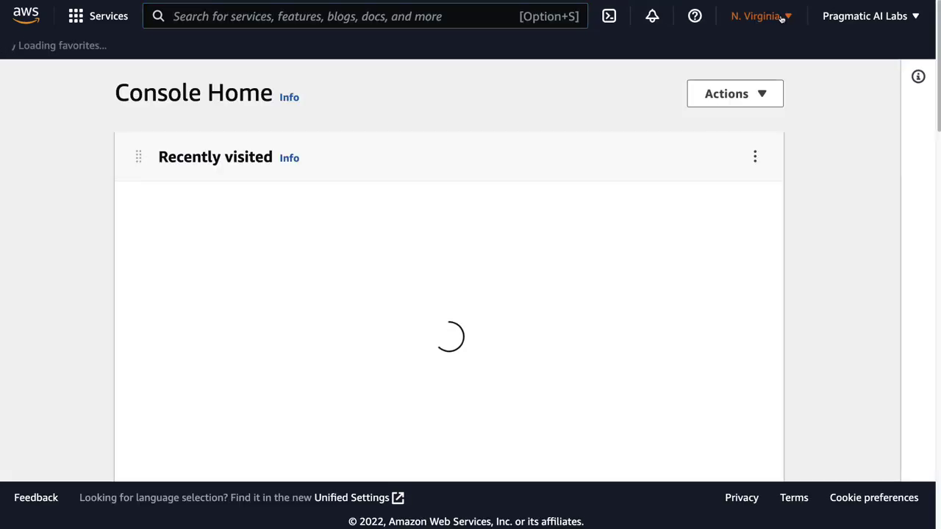
Step: Set the AWS region to US East (Ohio) and open Amazon SageMaker
left_click(757, 17)
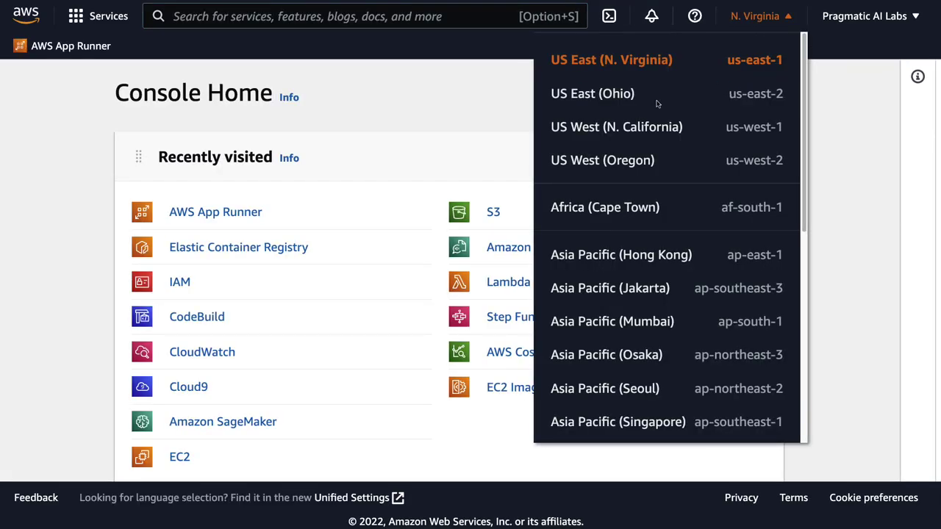
left_click(586, 97)
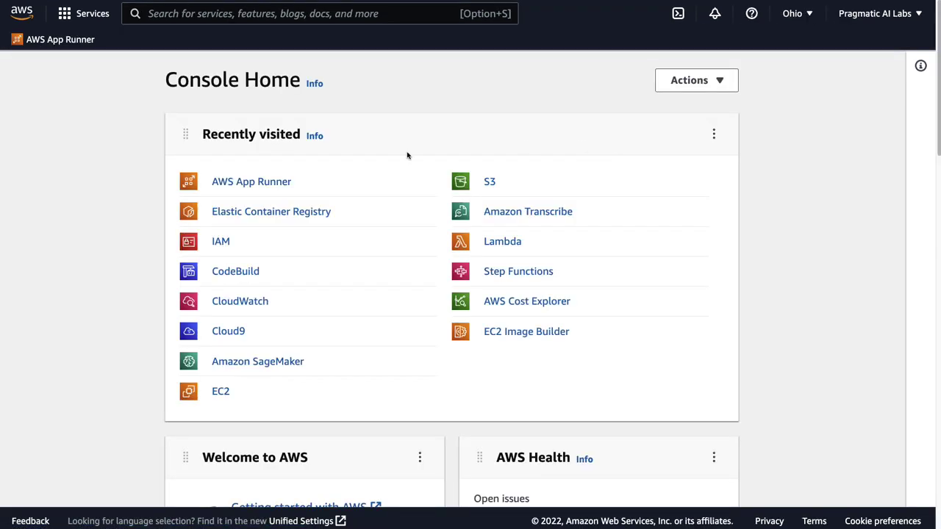
left_click(231, 365)
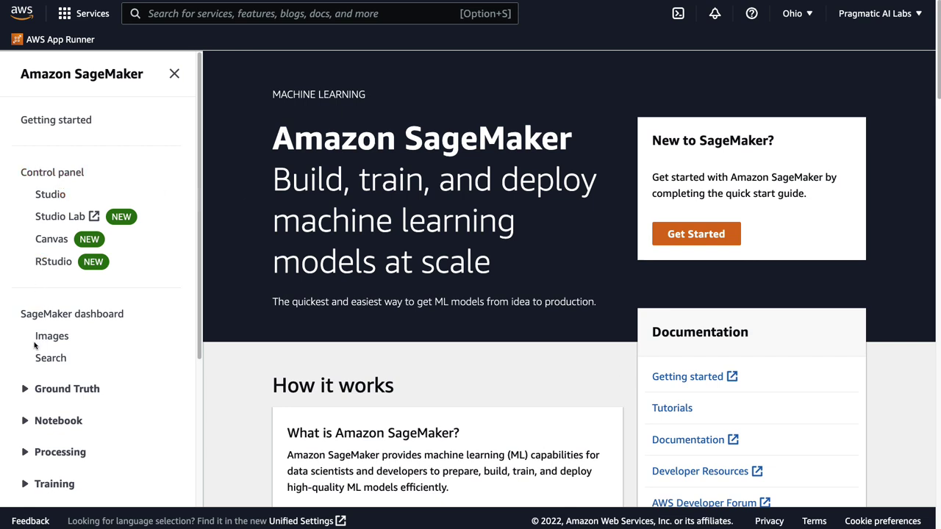
Step: Look over the SageMaker service list and the Canvas overview page, and launch SageMaker Canvas
left_click_drag(198, 267, 201, 414)
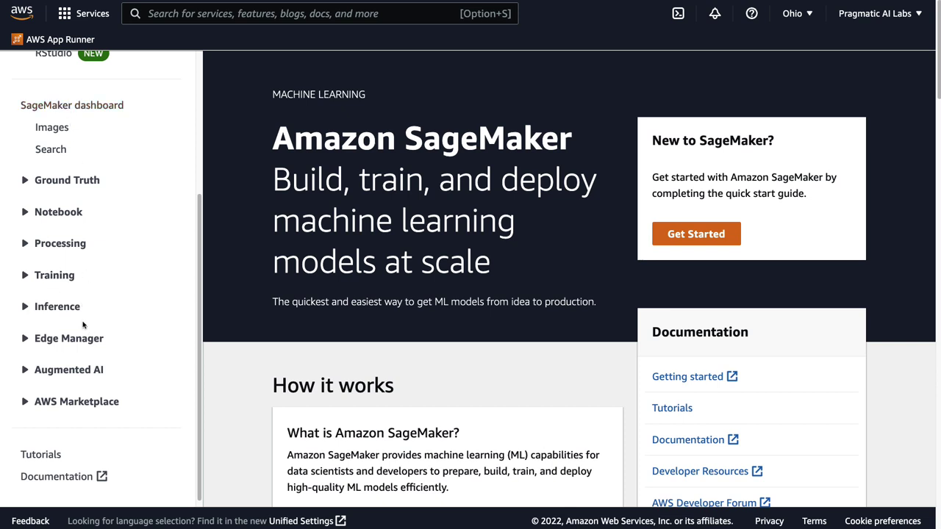
scroll(126, 279, "up", 3)
scroll(126, 280, "up", 2)
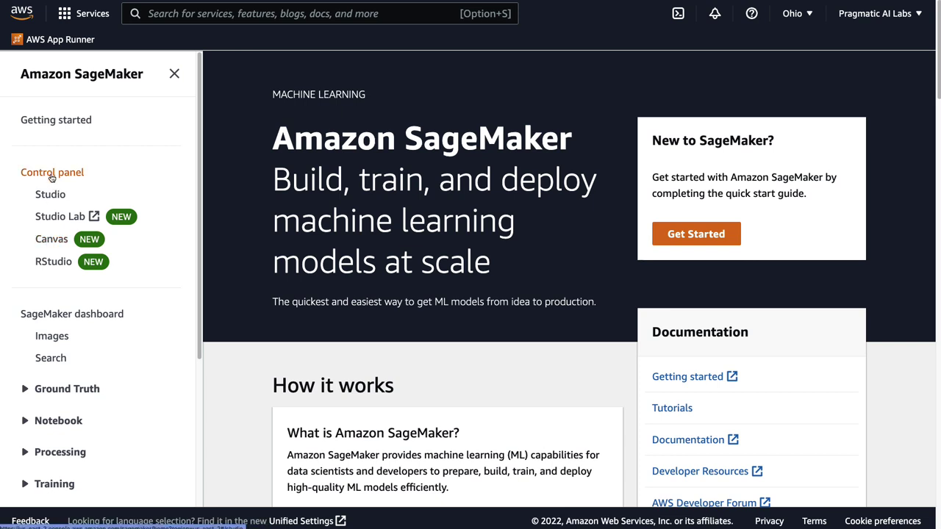
left_click(48, 240)
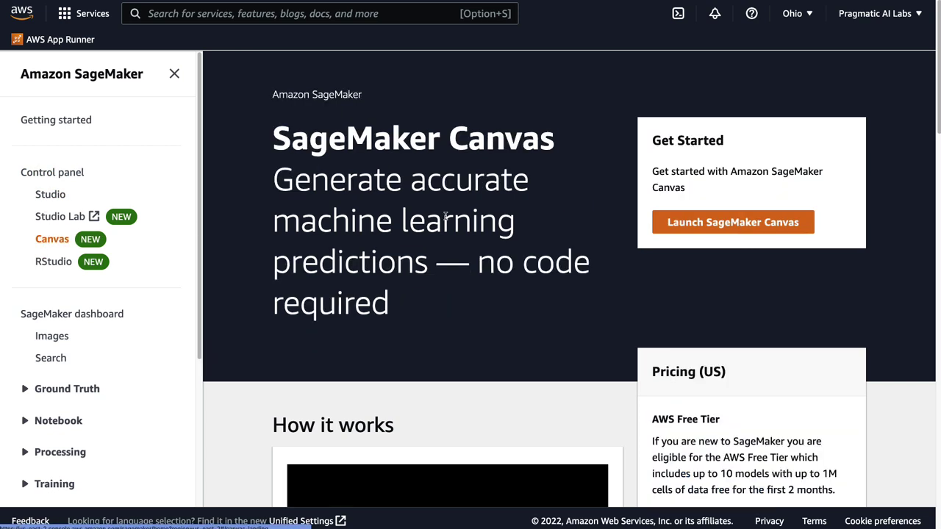
left_click_drag(281, 184, 494, 319)
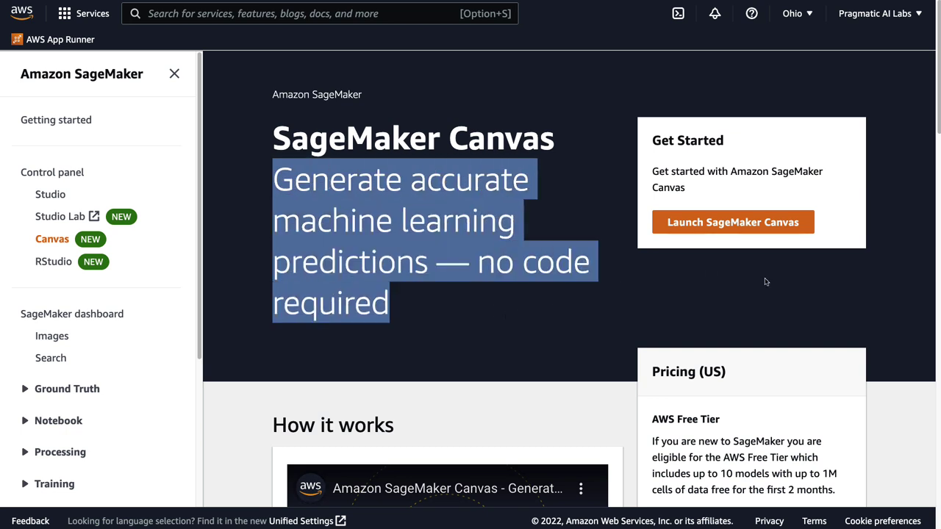
left_click(738, 226)
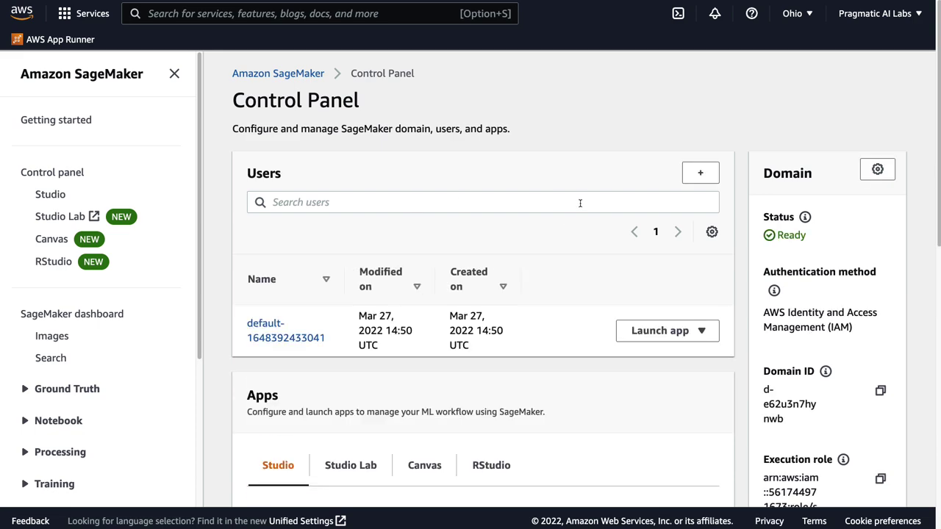
Step: Review the SageMaker Control Panel's users and apps, and read the Canvas app description
left_click_drag(237, 130, 502, 131)
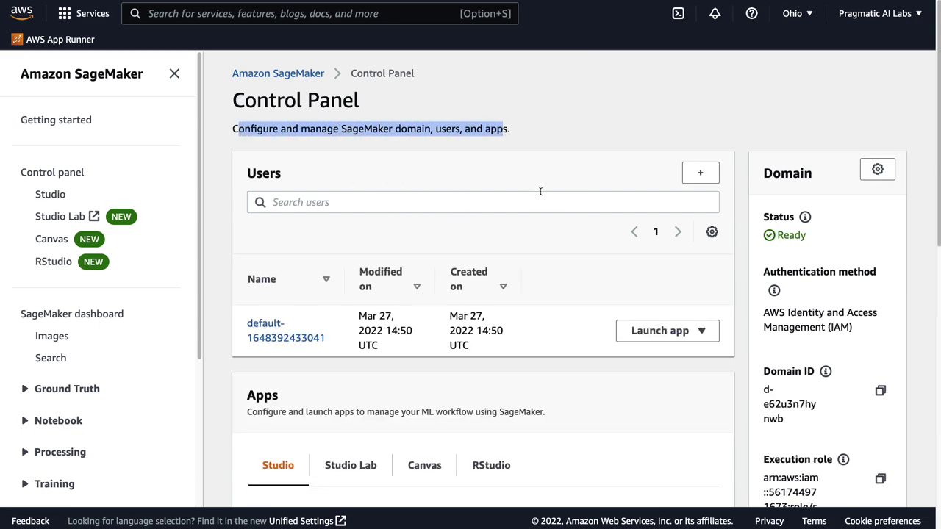
scroll(540, 194, "down", 3)
scroll(541, 193, "down", 4)
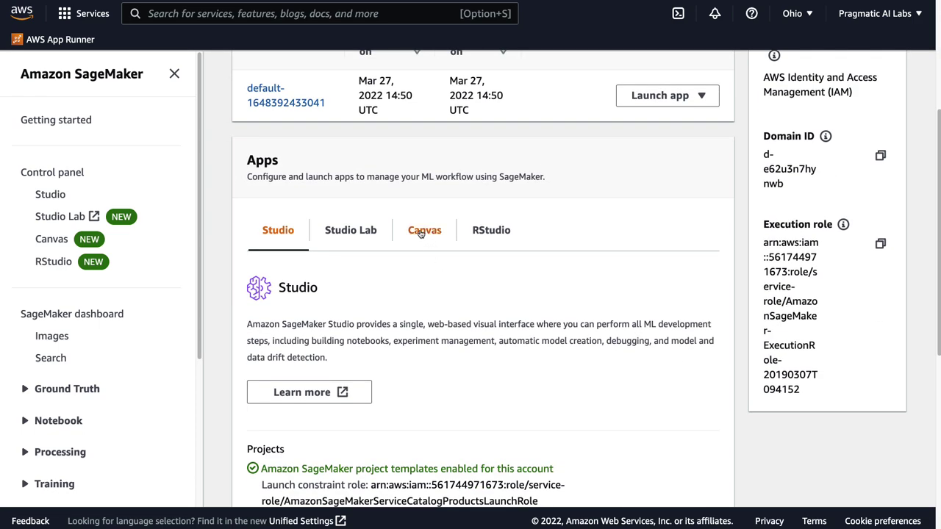
left_click(422, 233)
scroll(566, 283, "down", 2)
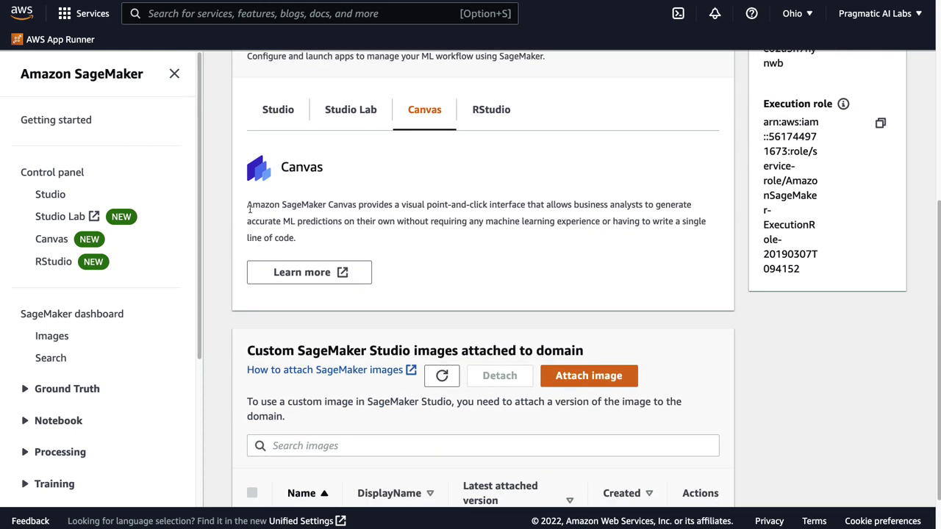
left_click_drag(247, 205, 699, 240)
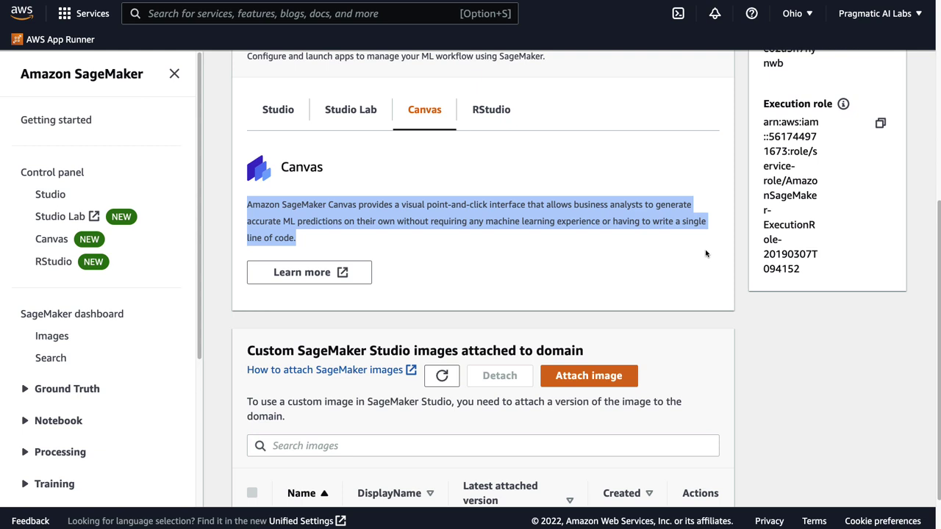
scroll(708, 257, "down", 2)
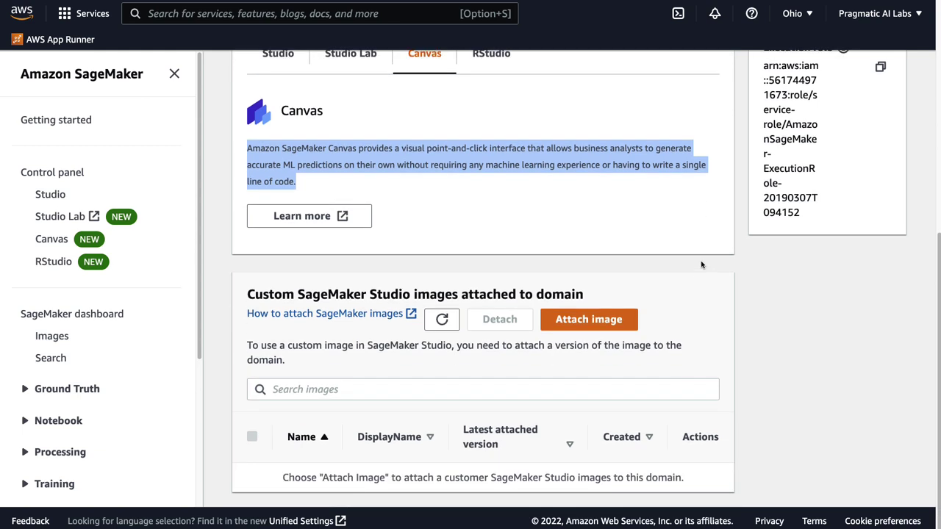
scroll(700, 261, "up", 2)
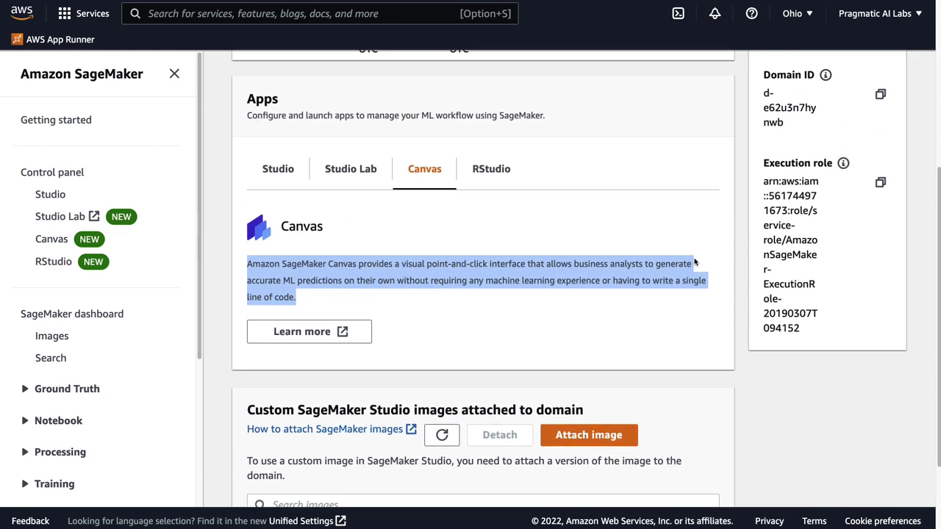
scroll(693, 261, "up", 2)
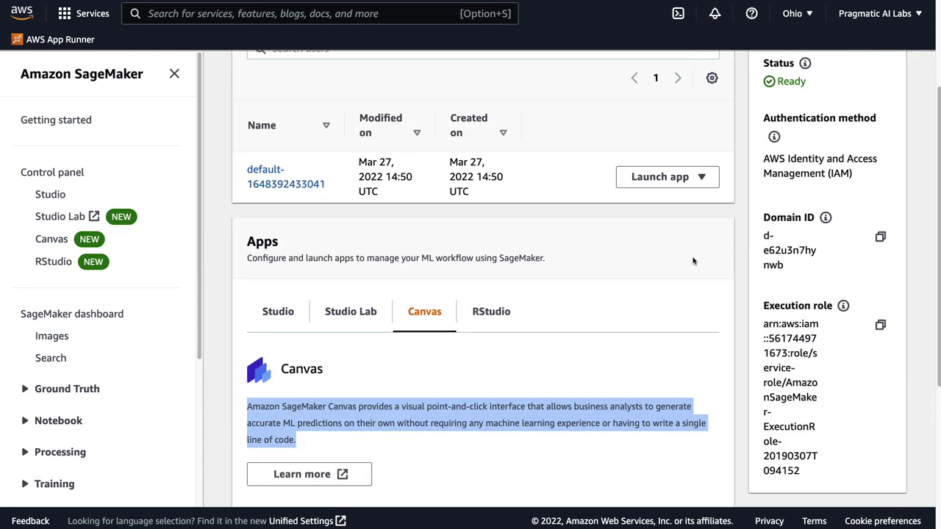
Step: Open the default user's profile details and launch Studio for that user
left_click(274, 186)
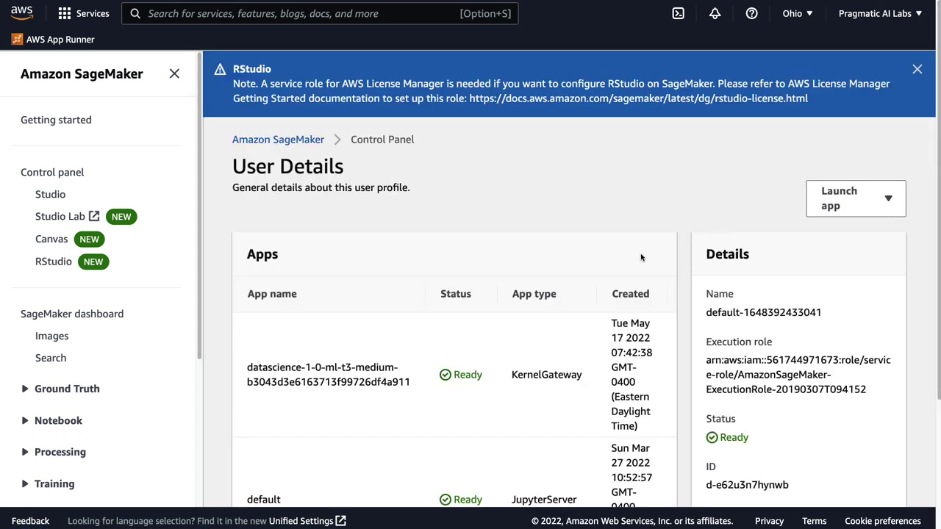
scroll(643, 256, "down", 2)
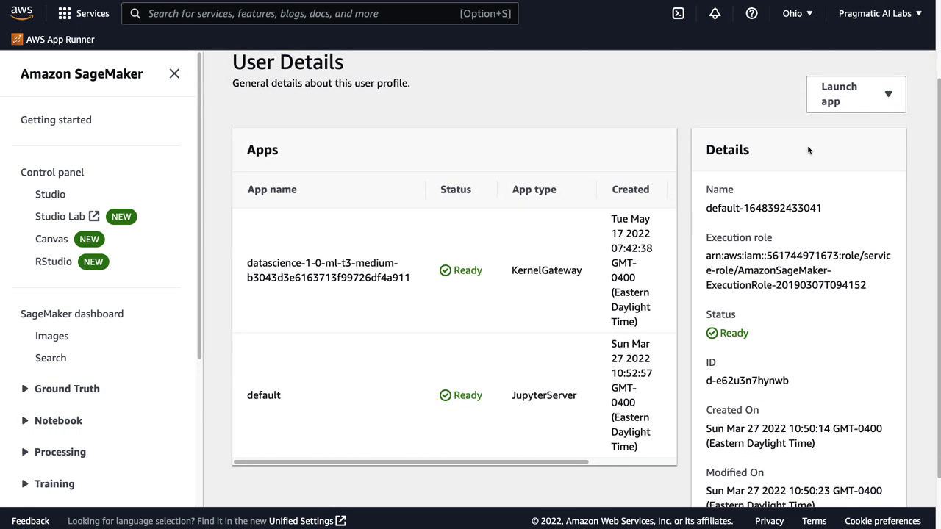
left_click(853, 94)
left_click(837, 149)
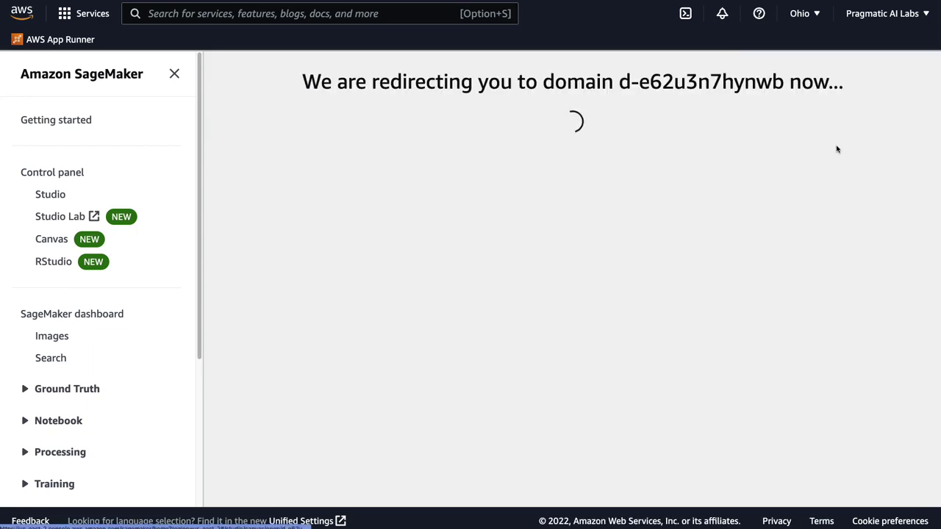
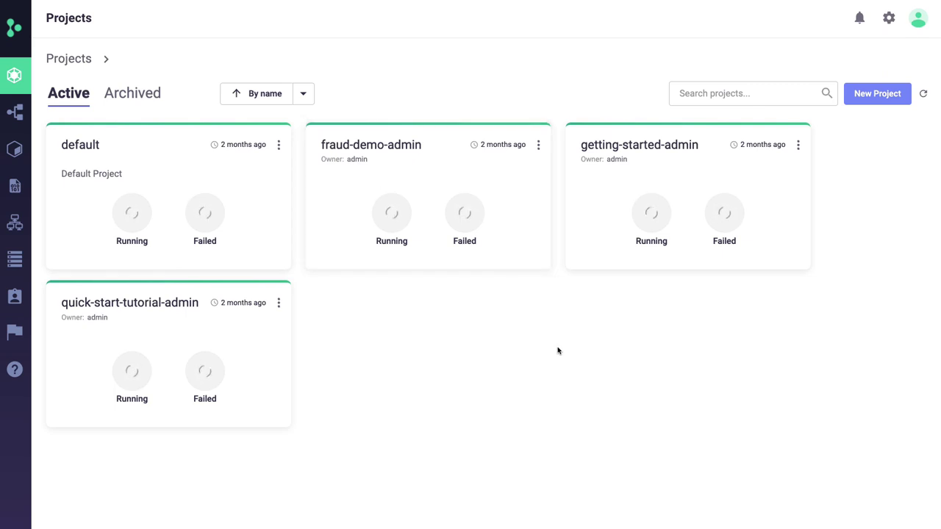
Step: In Iguazio, open the getting-started-admin project's models and examine the overview and preview of my_model's latest version
left_click(628, 151)
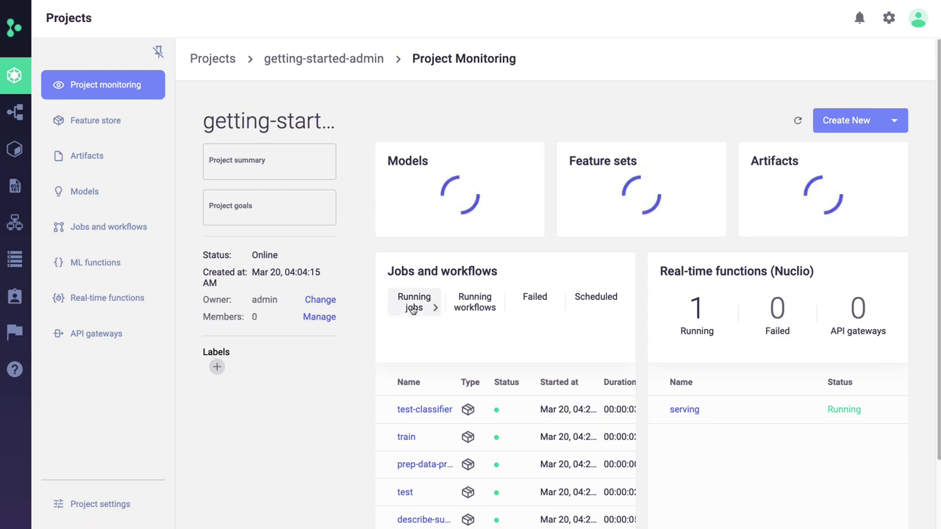
left_click(414, 166)
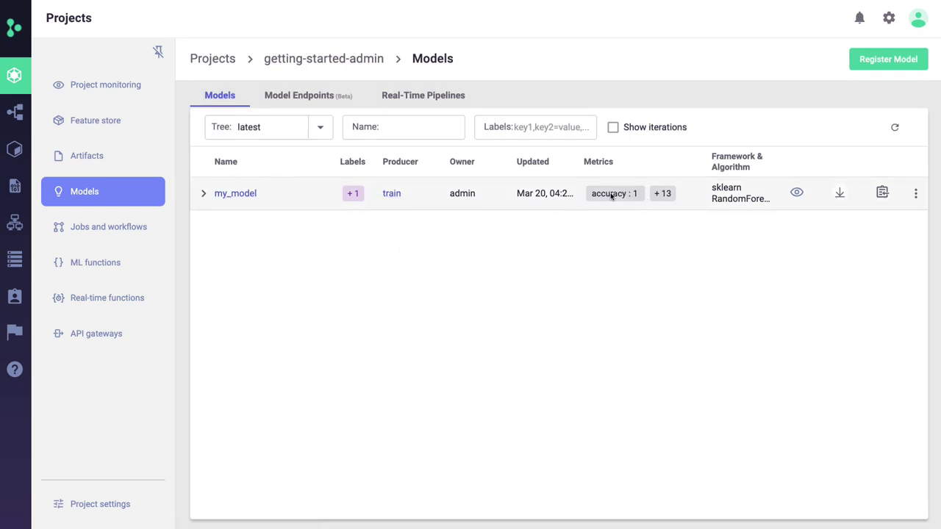
left_click(206, 194)
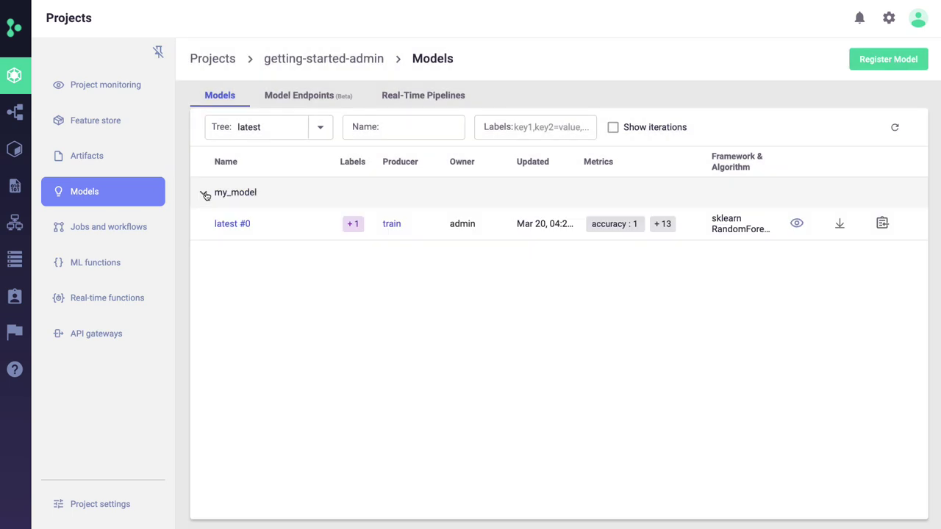
left_click(232, 224)
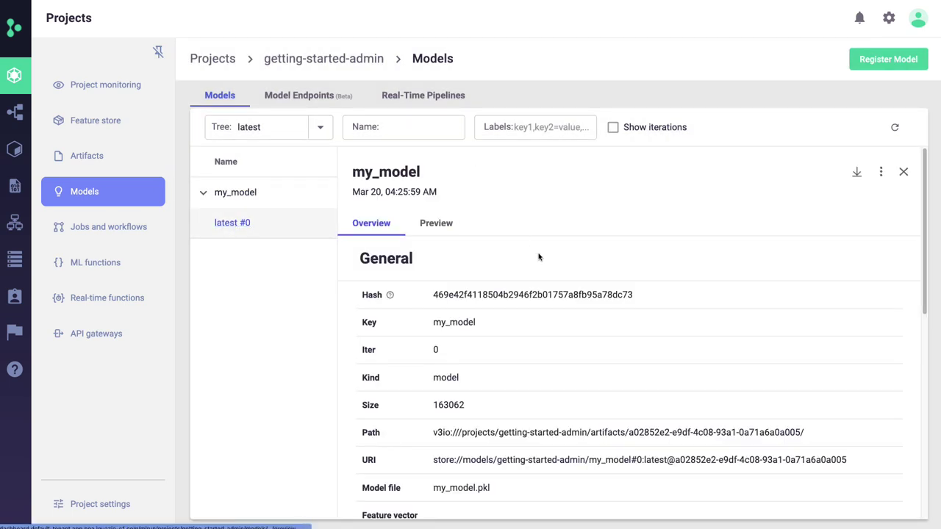
left_click(445, 226)
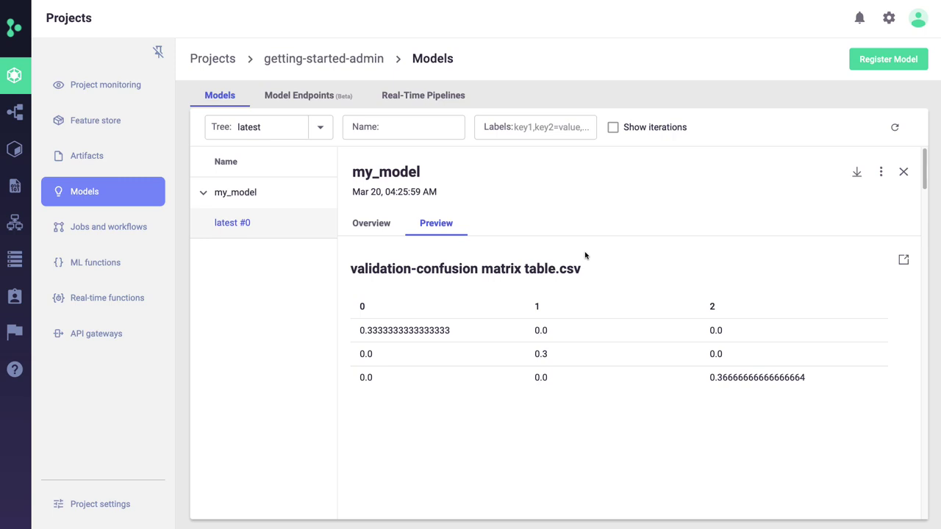
Step: Examine the my_model endpoint's overview, drift analysis and features analysis
left_click(320, 97)
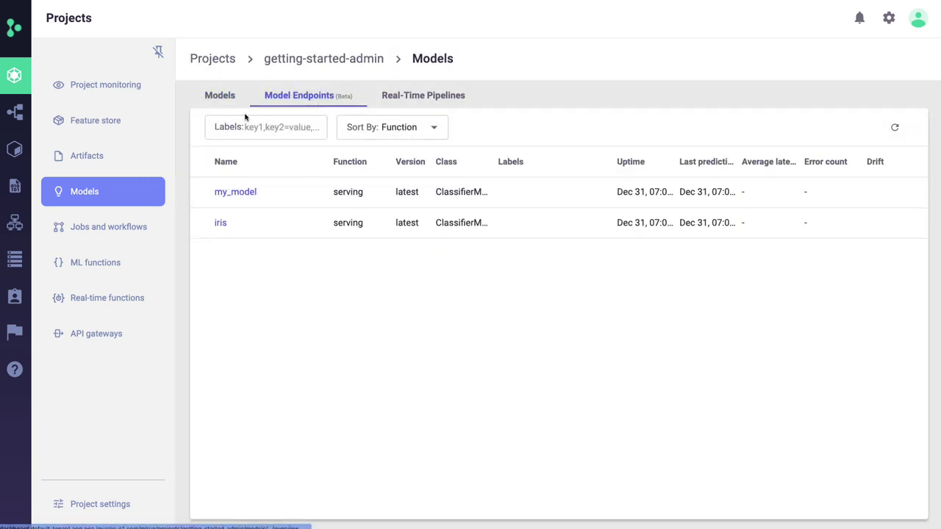
left_click(224, 192)
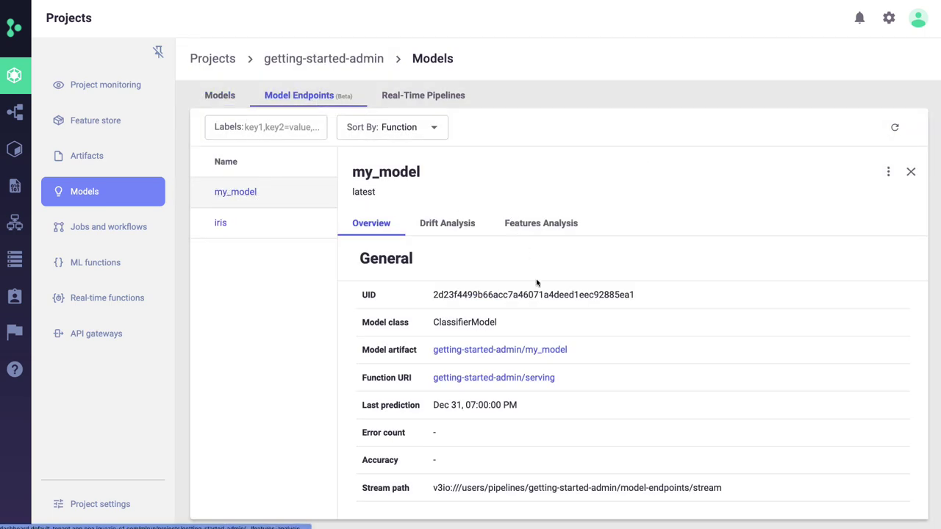
left_click(454, 226)
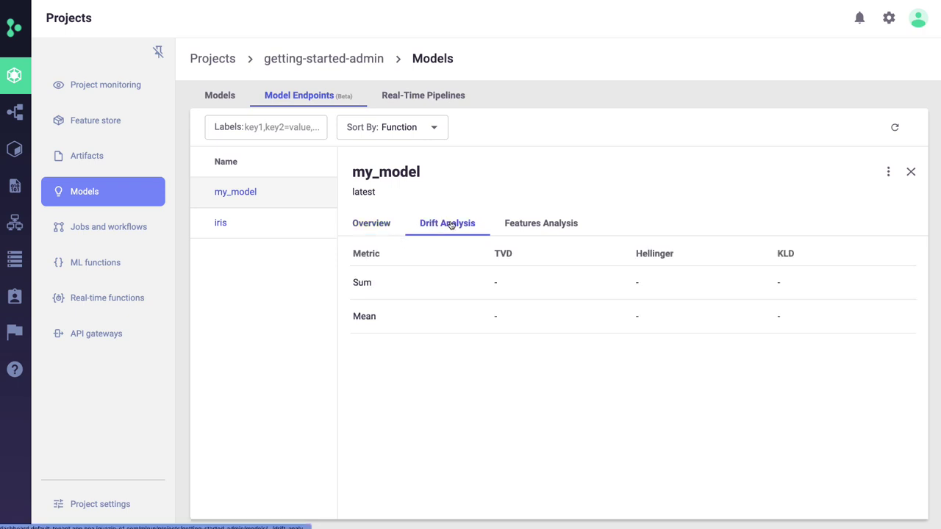
left_click(565, 226)
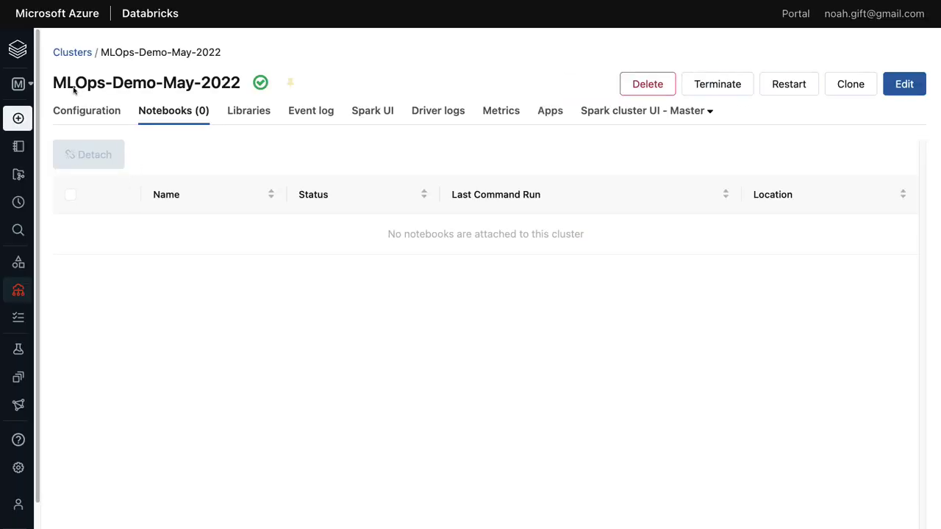
Step: Switch to Azure Databricks, go from the cluster list to the experiments, and start a new AutoML experiment
left_click(72, 53)
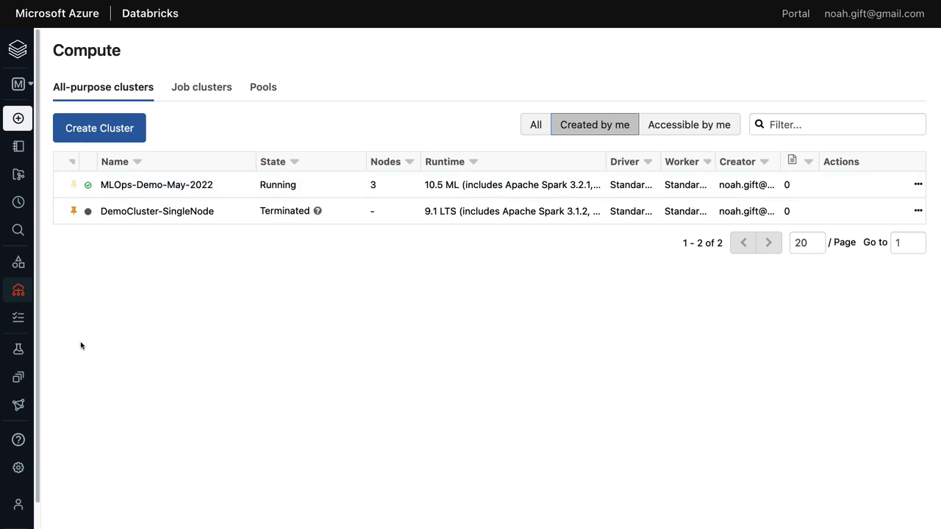
mouse_move(17, 349)
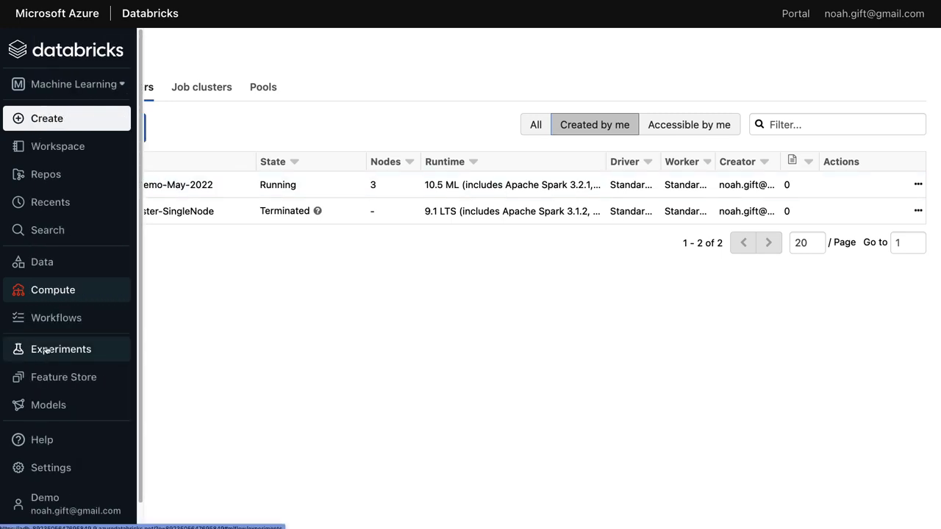
left_click(45, 351)
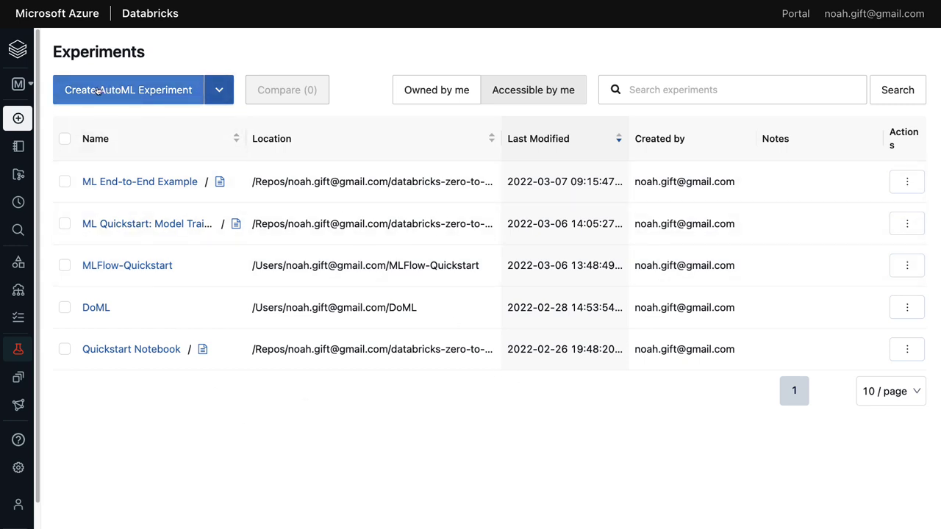
left_click(146, 90)
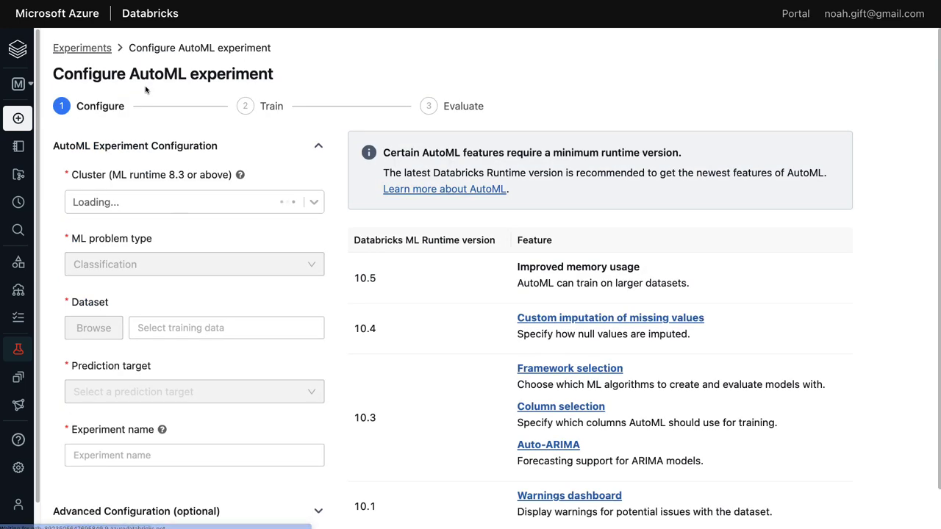
Step: Assign the MLOps-Demo-May-2022 cluster to the AutoML experiment and keep Classification as the ML problem type
left_click(151, 202)
left_click(136, 244)
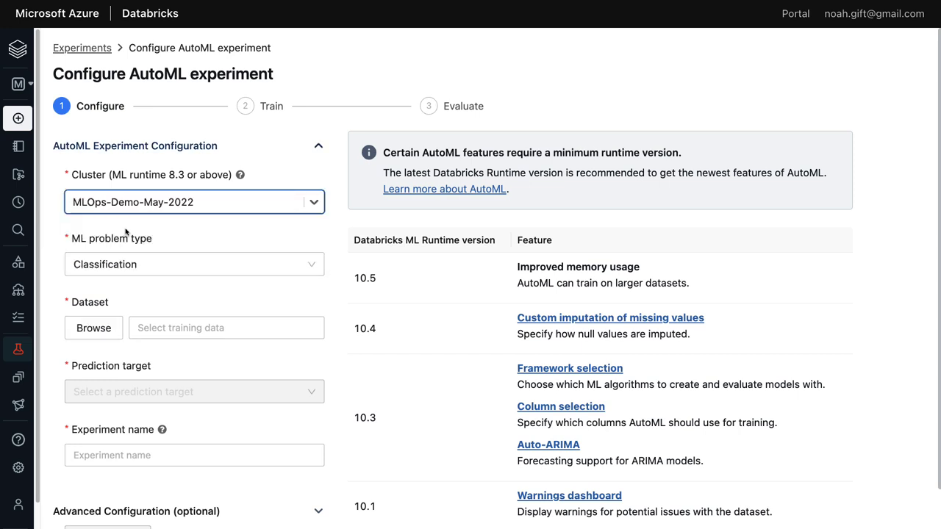
scroll(165, 177, "down", 2)
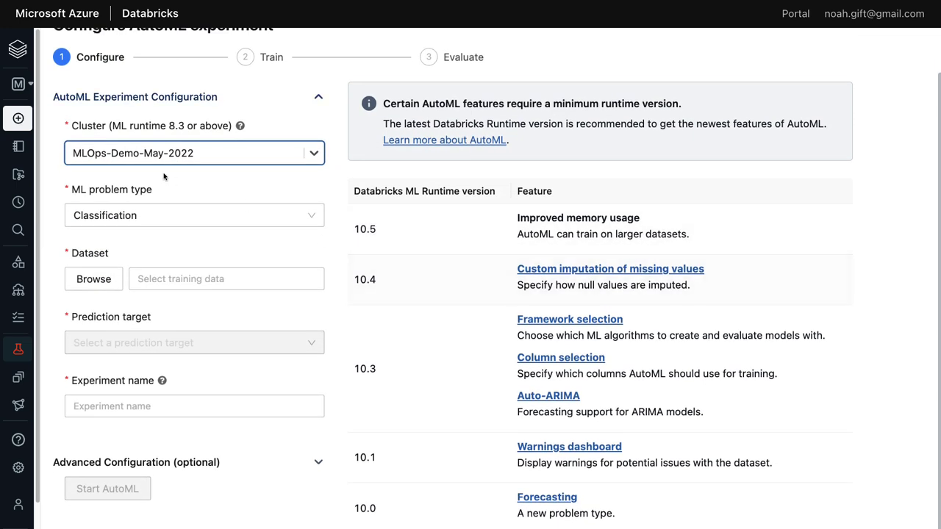
left_click(76, 213)
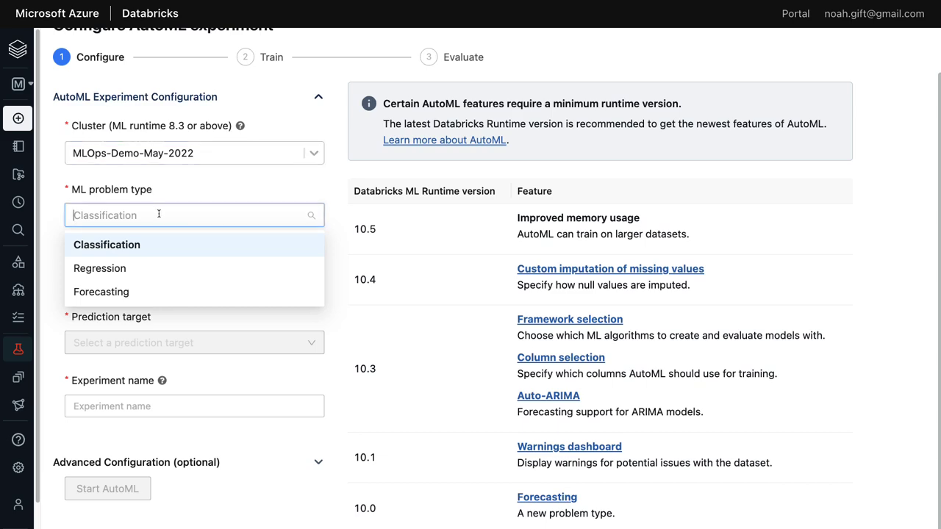
left_click(344, 179)
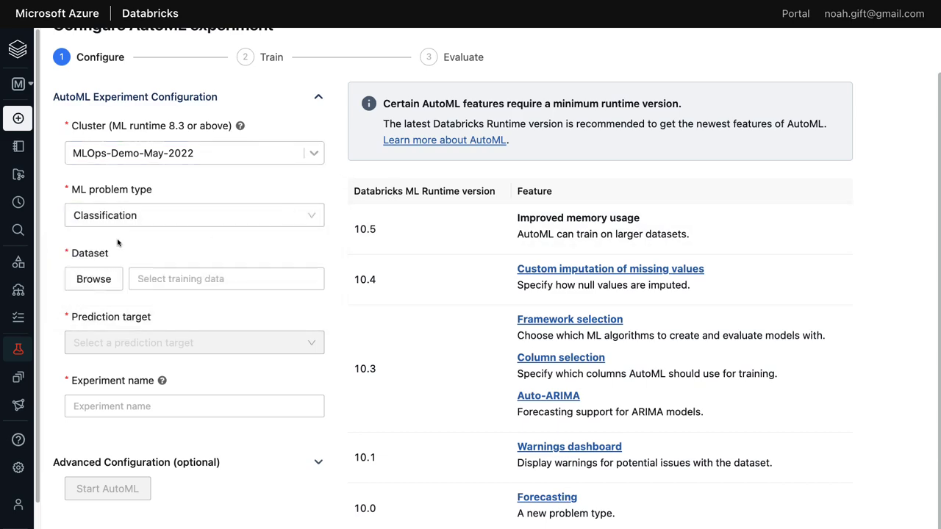
Step: Choose the people10m table from the default database as the AutoML experiment's training dataset
left_click(98, 277)
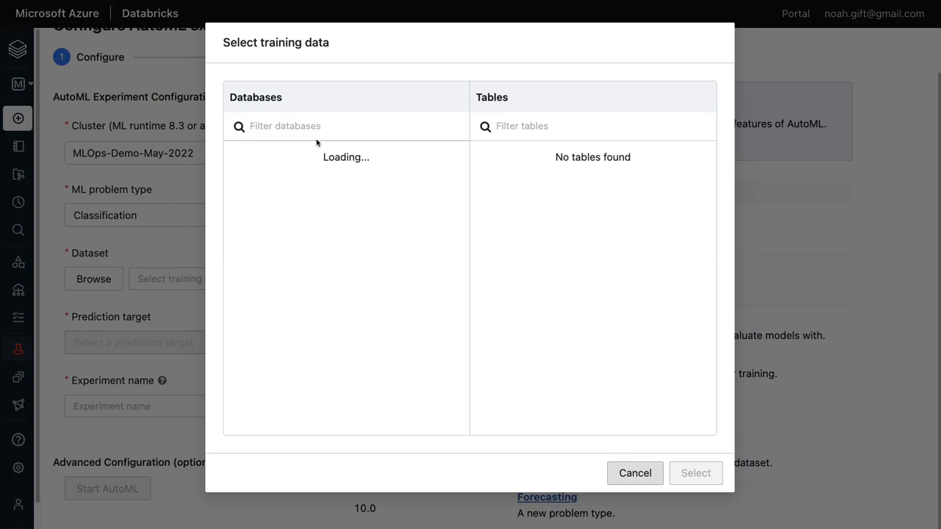
left_click_drag(470, 112, 523, 105)
left_click_drag(329, 156, 357, 161)
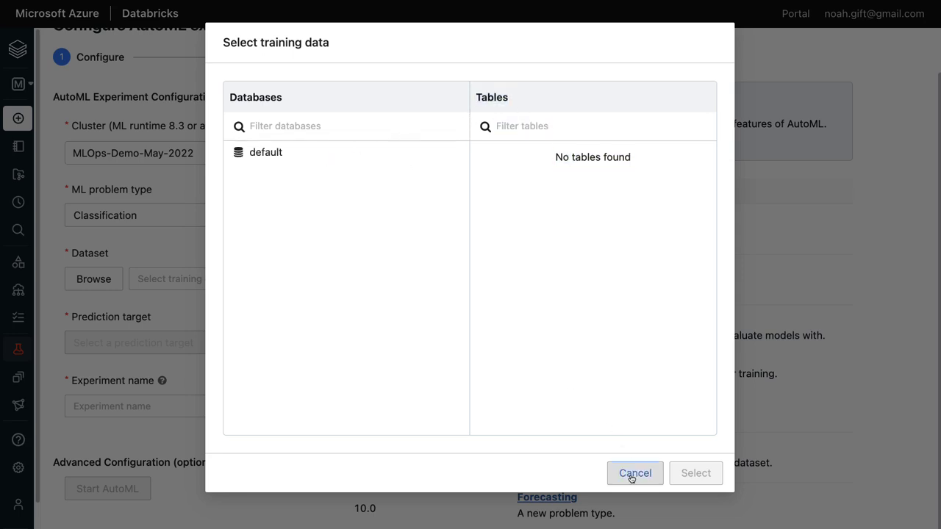
left_click(294, 153)
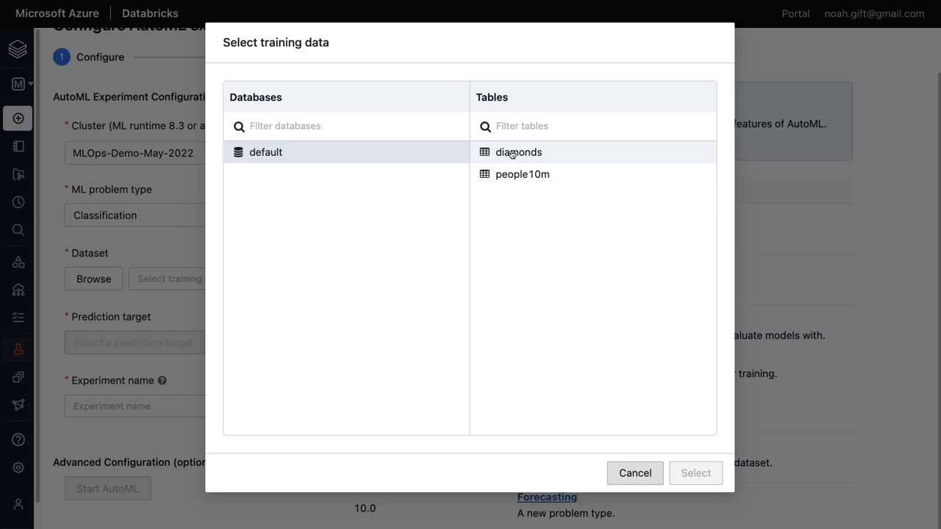
left_click(511, 176)
left_click(697, 473)
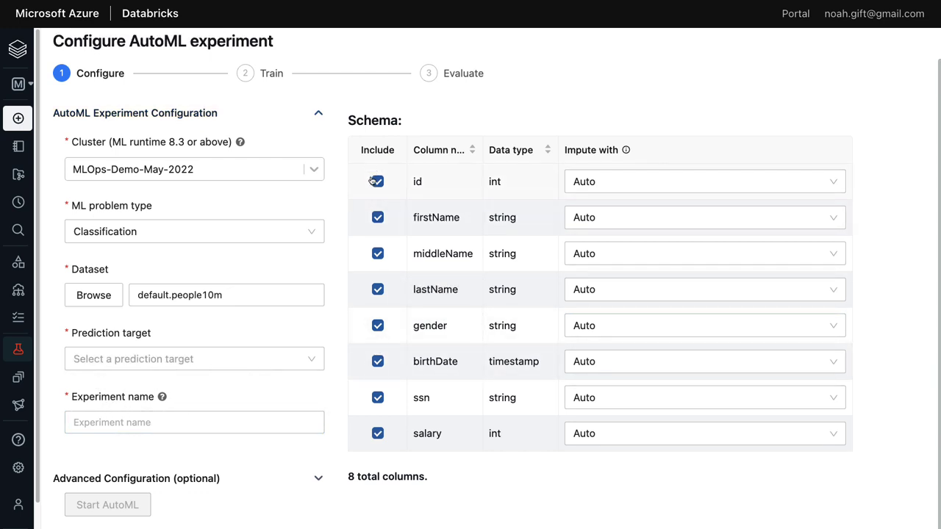
Step: Set gender as the prediction target and start the AutoML run
left_click(292, 361)
left_click(98, 284)
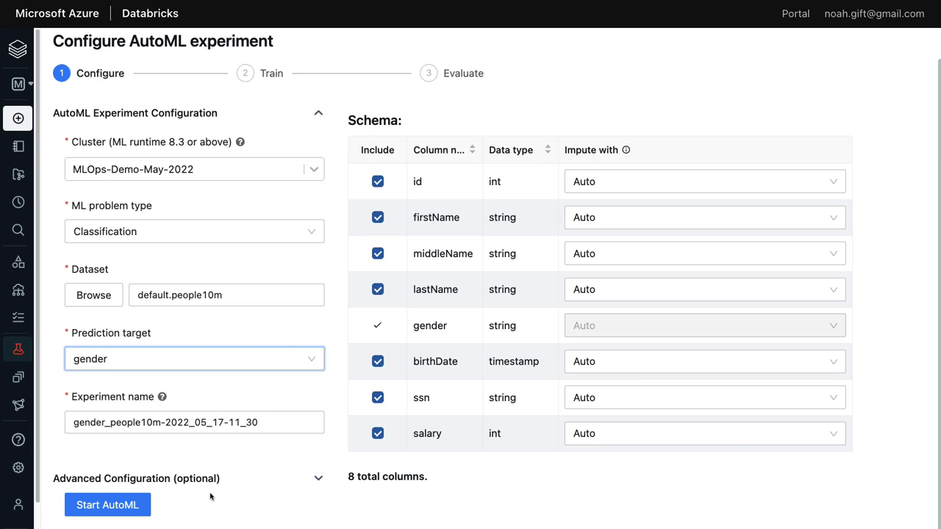
left_click(115, 506)
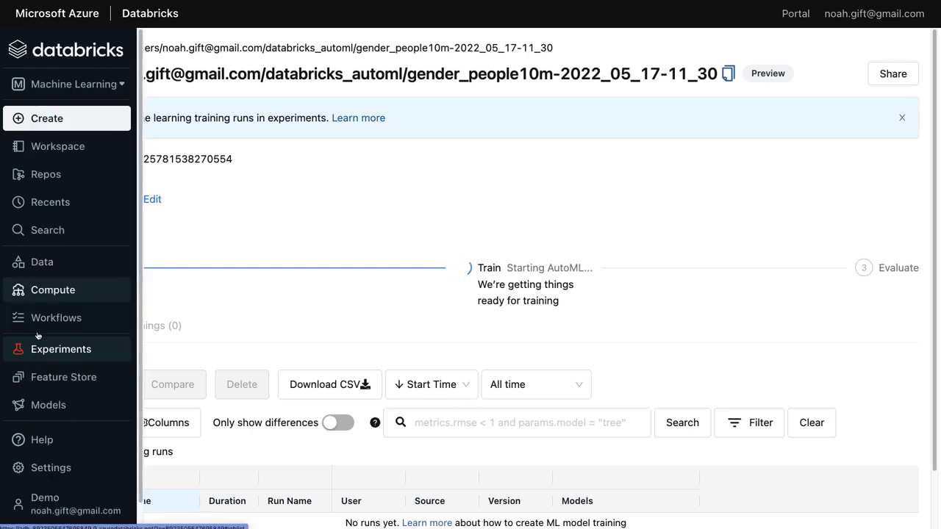
Step: Open the ML End-to-End Example experiment from the experiments list, widen the Source column and examine its runs
left_click(18, 351)
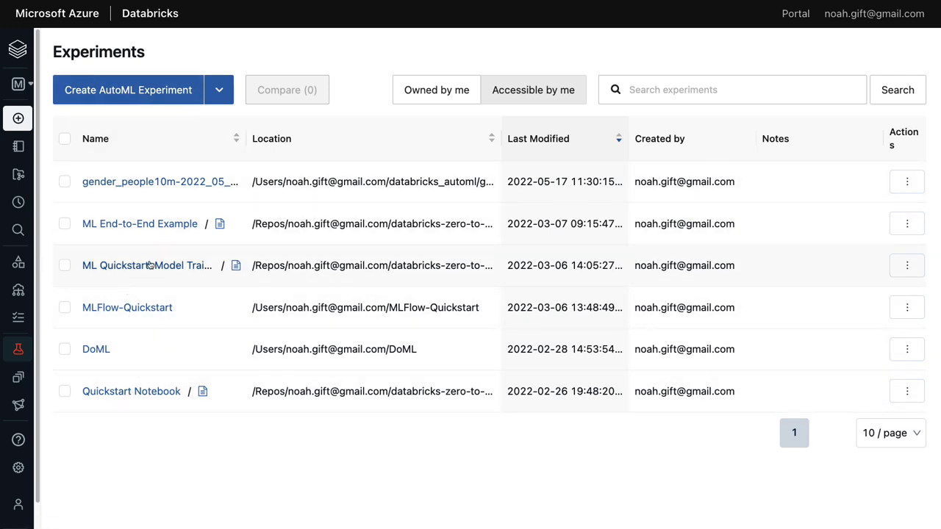
left_click(160, 223)
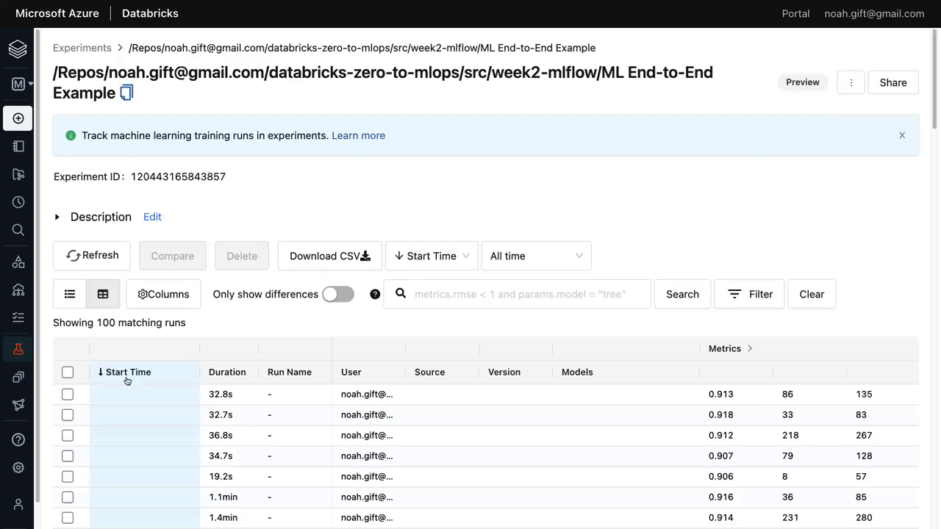
scroll(496, 306, "down", 2)
scroll(496, 307, "down", 3)
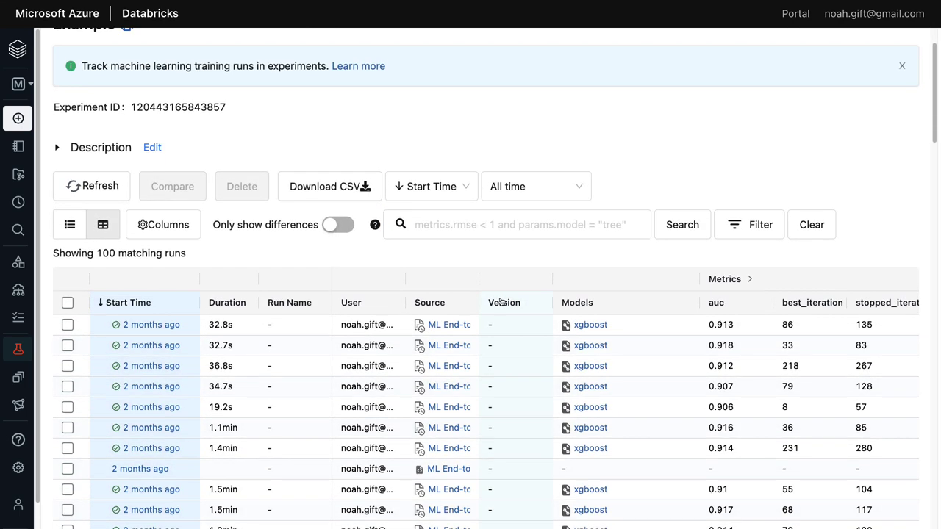
double_click(482, 226)
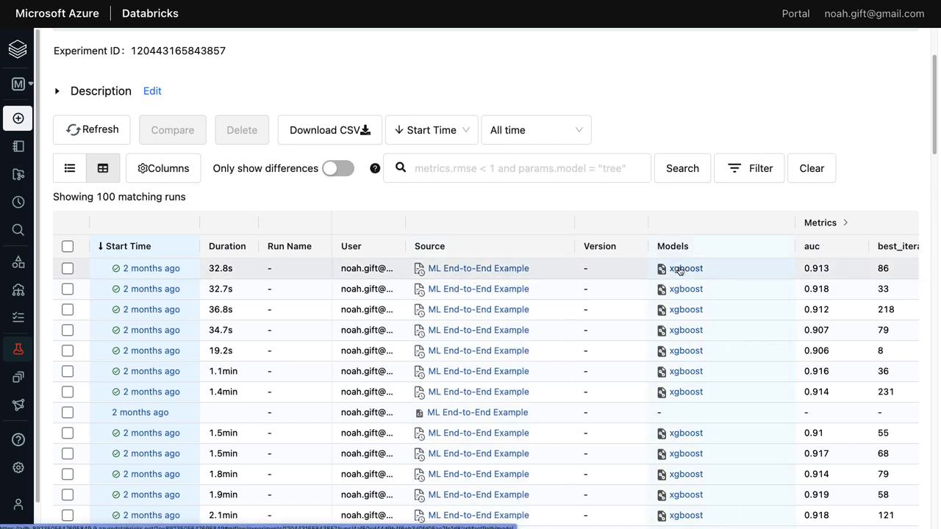
Step: Open the source notebook of the experiment's first listed run and dismiss all of its error notifications
left_click(459, 269)
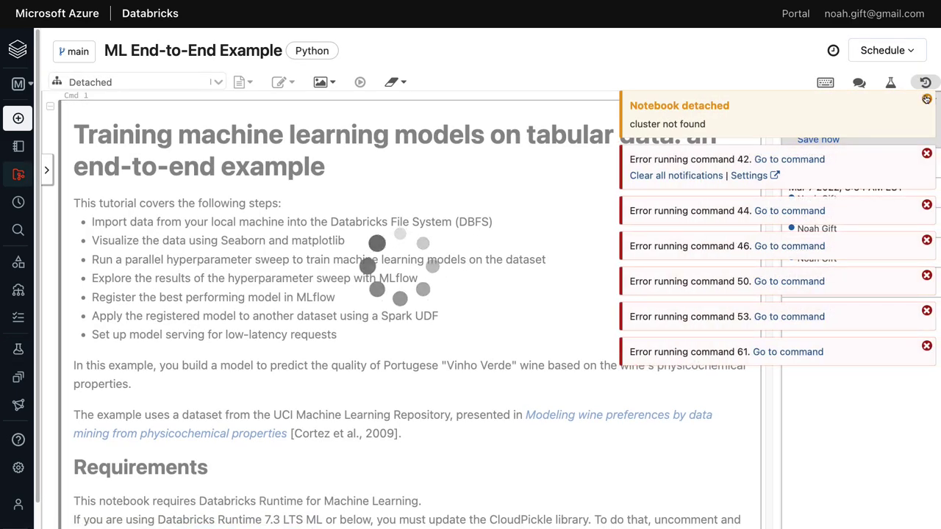
left_click(927, 99)
left_click(926, 98)
left_click(926, 98)
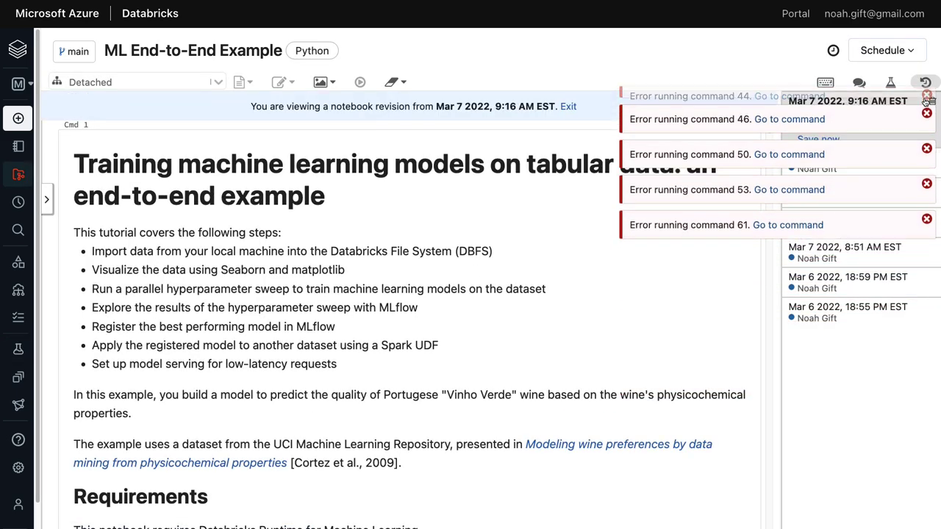
left_click(218, 83)
left_click(95, 128)
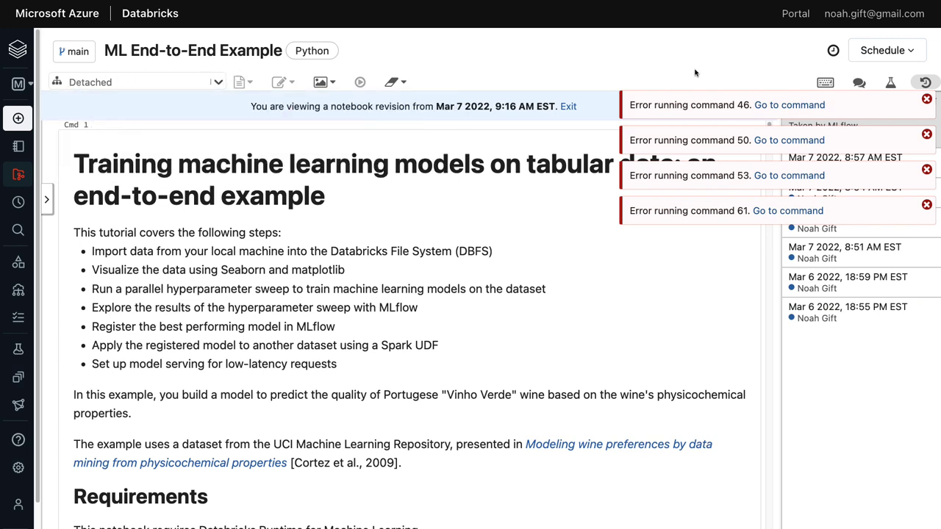
left_click(926, 98)
left_click(927, 99)
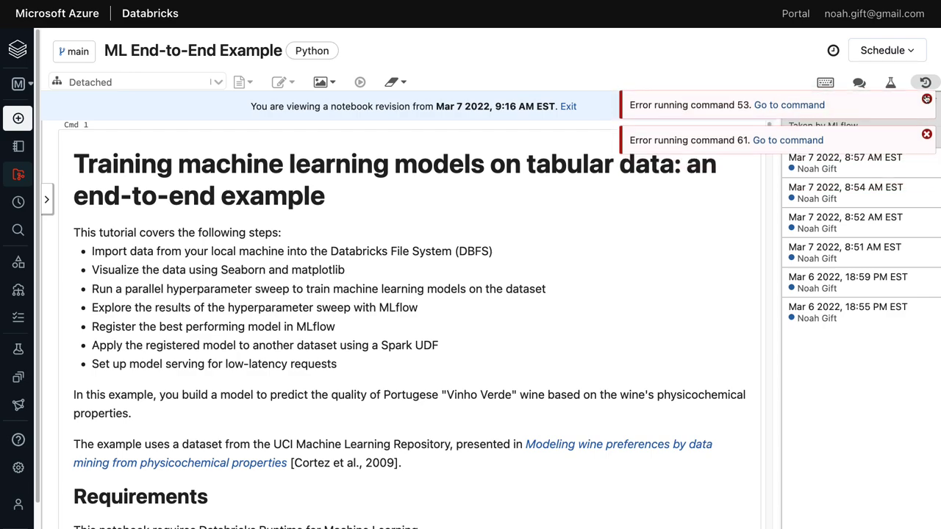
left_click(927, 99)
left_click(926, 99)
Step: Examine the notebook revision from the box plots through data preprocessing to the baseline model section
left_click_drag(769, 130, 753, 221)
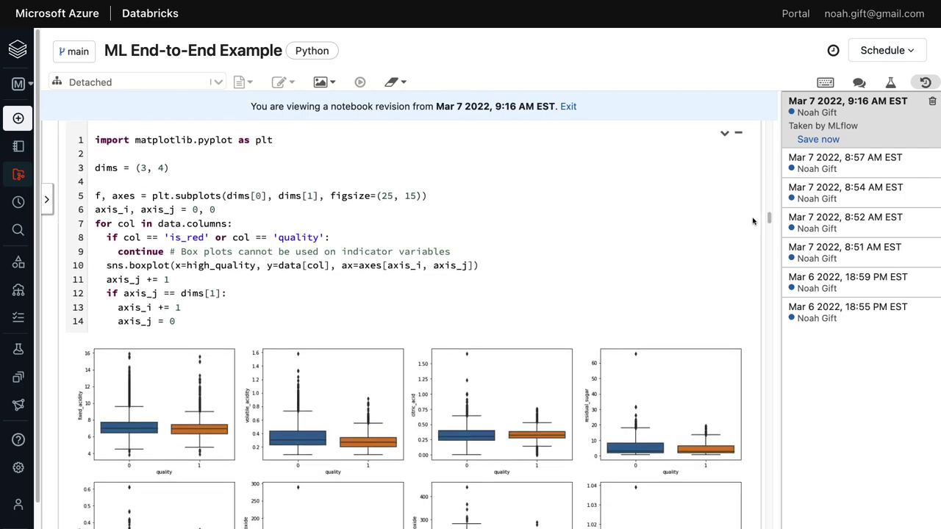
scroll(515, 279, "down", 15)
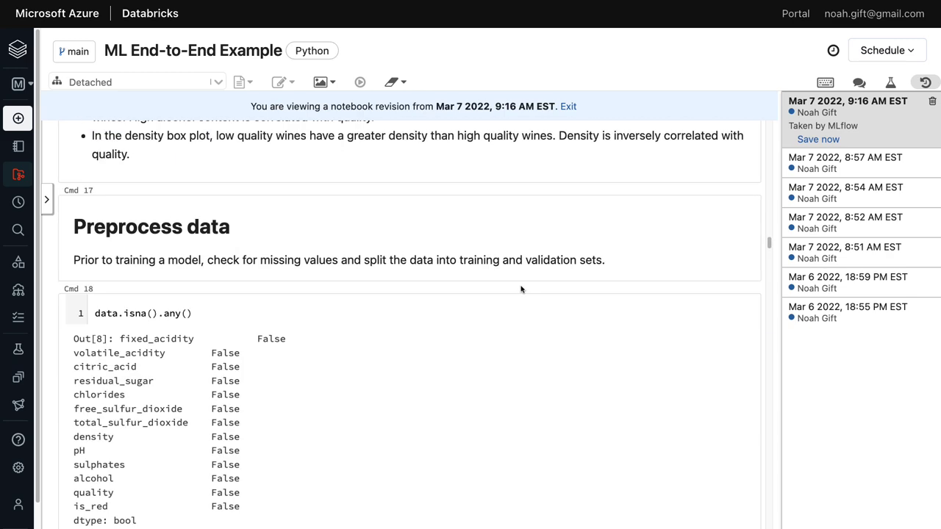
scroll(622, 324, "down", 4)
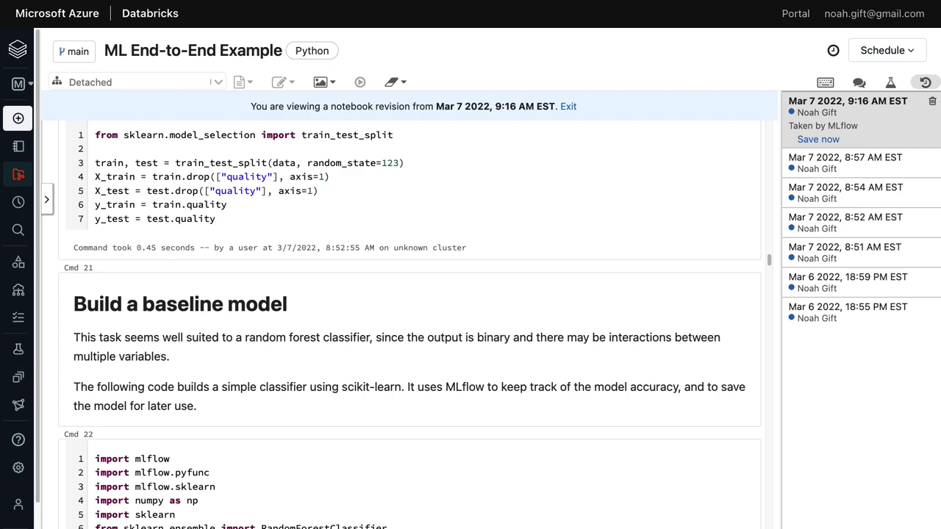
Step: Return to the experiment's runs, open the first run's xgboost model and examine its artifacts and model schema
left_click(18, 349)
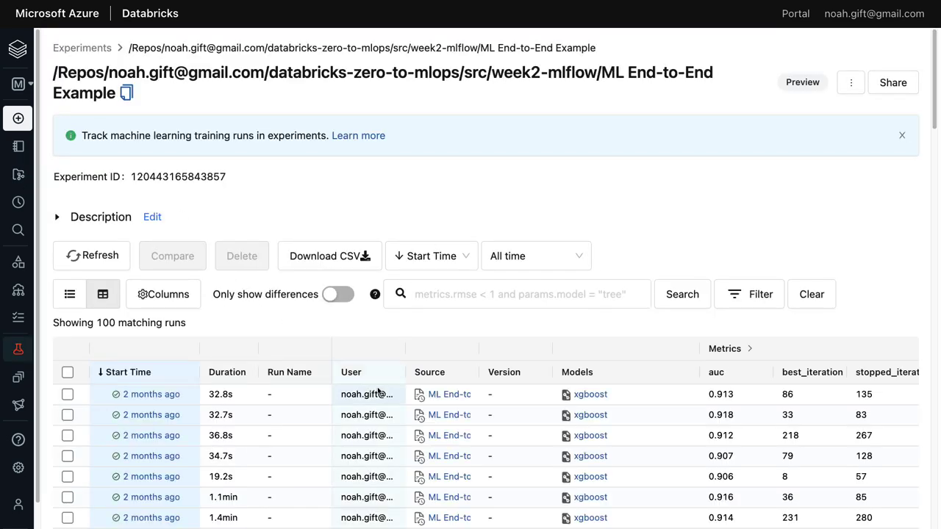
left_click(578, 397)
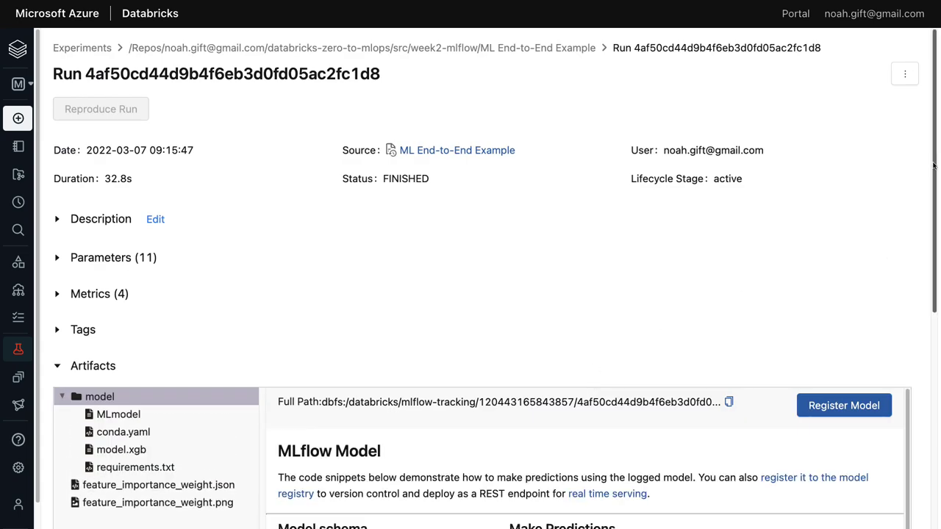
scroll(411, 206, "down", 5)
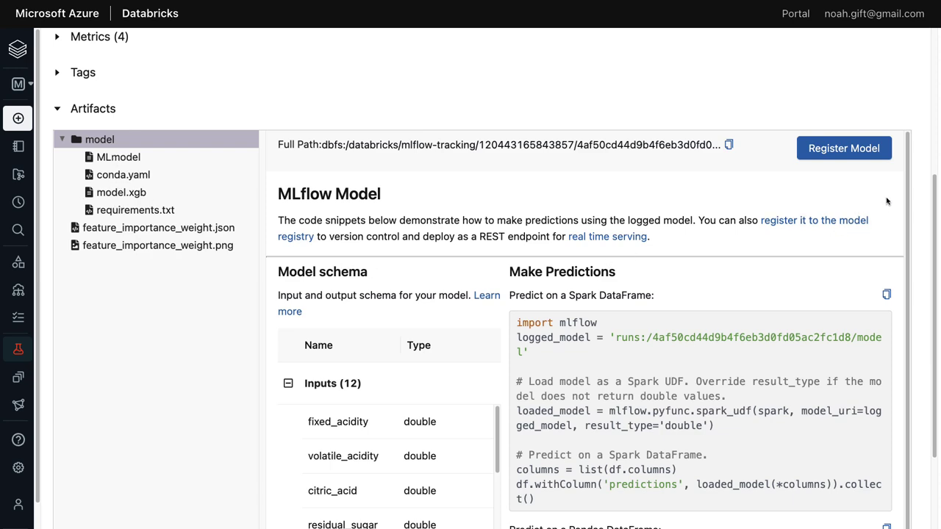
left_click_drag(911, 200, 907, 226)
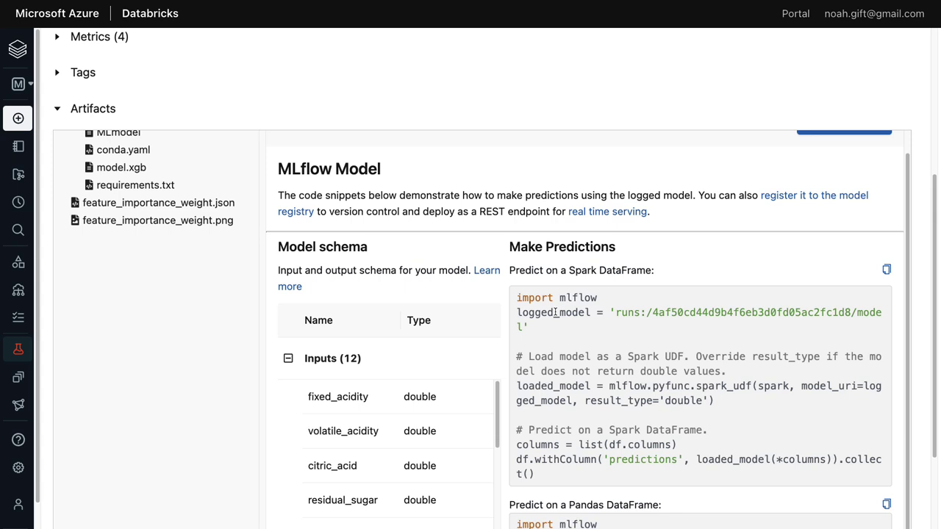
Step: Examine the Make Predictions code, highlighting the logged_model line and the Spark UDF loading code, then review the Pandas DataFrame snippet
left_click_drag(624, 294, 529, 296)
left_click(536, 328)
left_click_drag(535, 328, 512, 310)
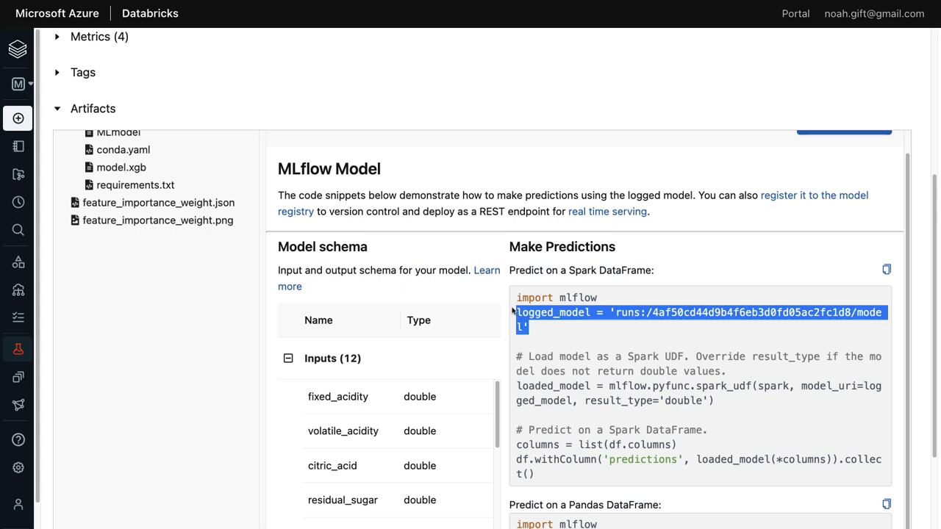
left_click_drag(516, 357, 883, 421)
scroll(794, 424, "down", 2)
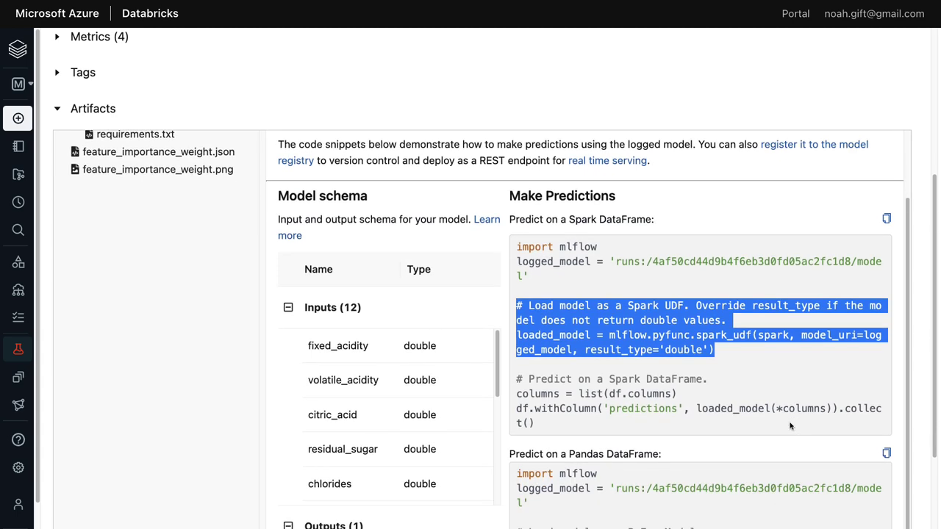
scroll(714, 438, "down", 5)
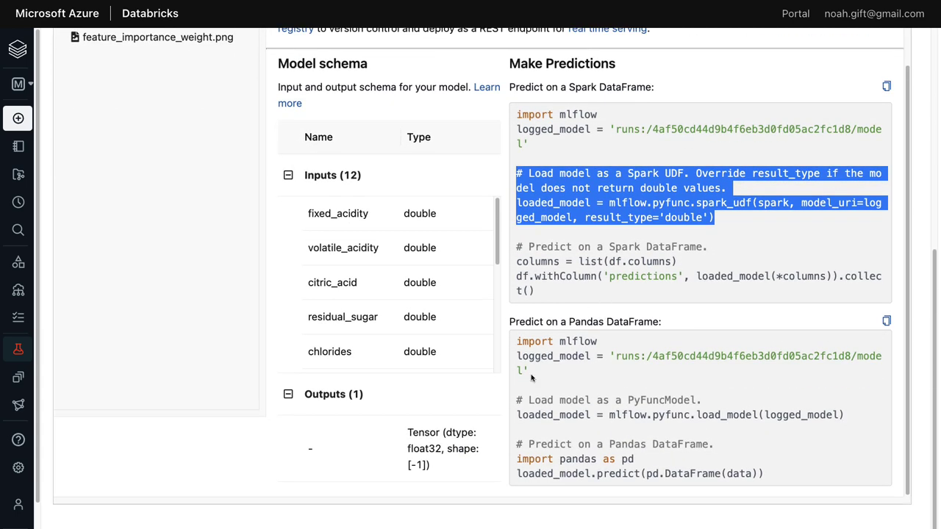
scroll(474, 329, "up", 3)
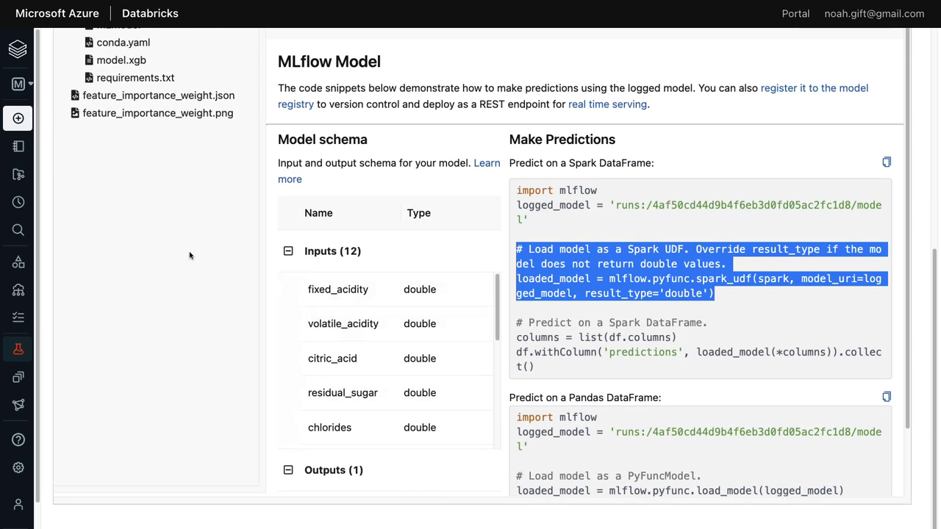
scroll(190, 256, "up", 14)
scroll(403, 297, "down", 5)
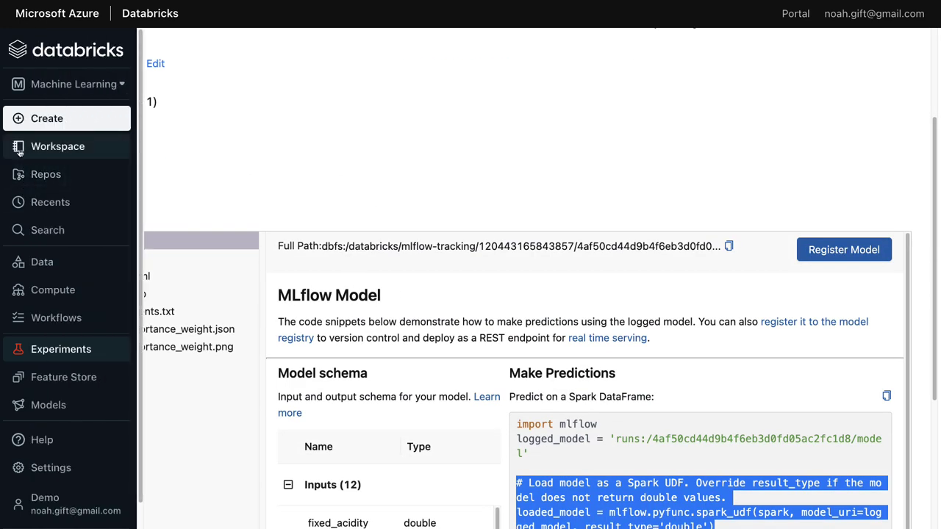
Step: Open the same run page in a second browser tab
right_click(27, 147)
left_click(207, 149)
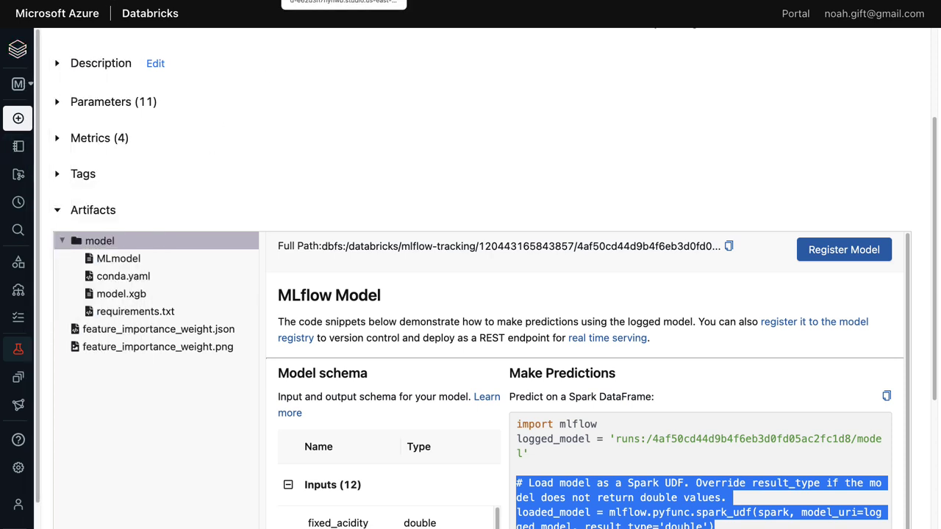
key("super+t")
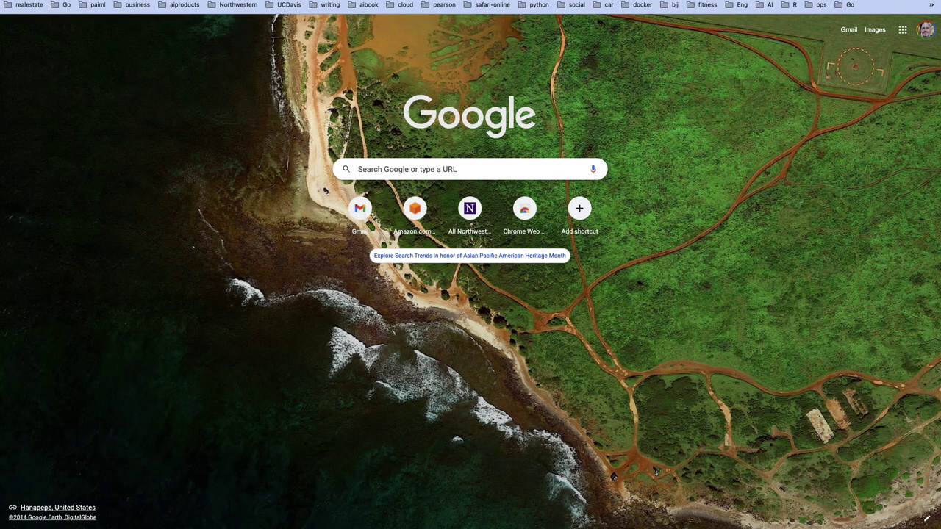
key("super+v")
key("Return")
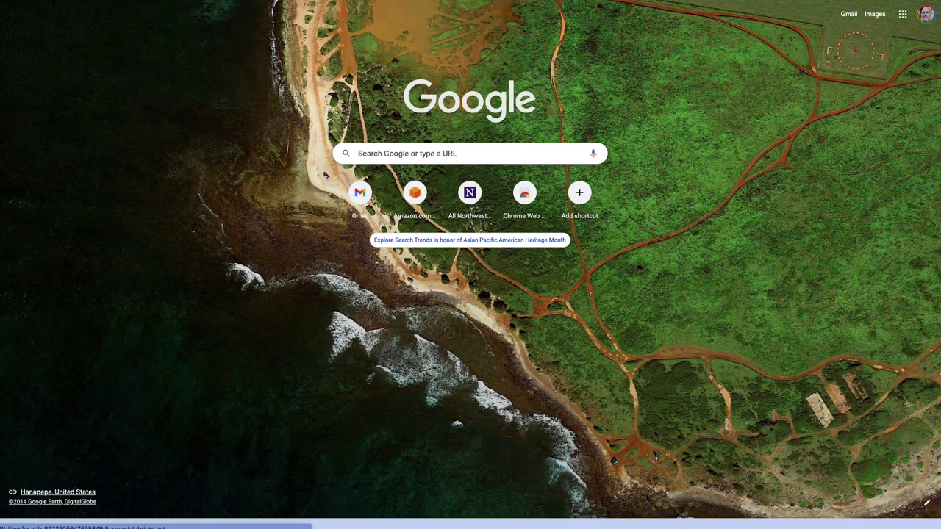
Step: Open the ML End-to-End Example notebook from the workspace's week2-mlflow folder and dismiss its error notifications
mouse_move(19, 147)
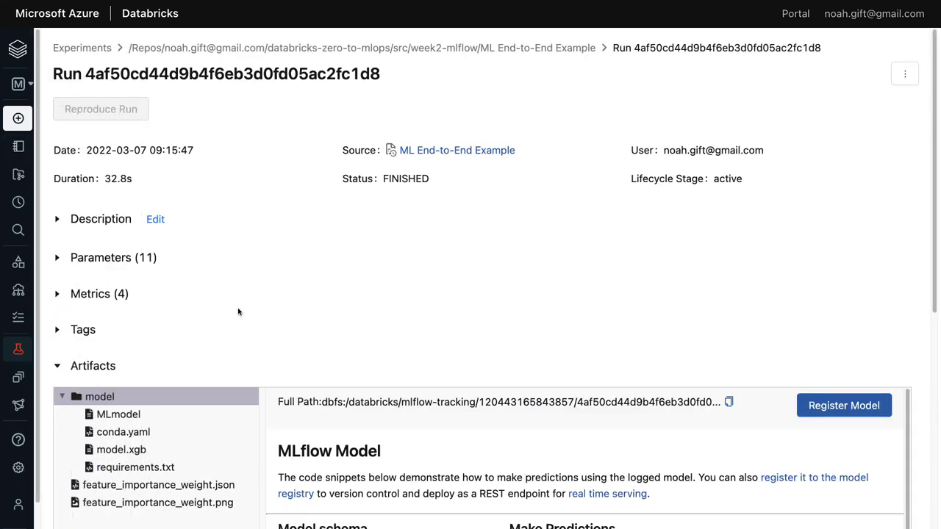
mouse_move(19, 209)
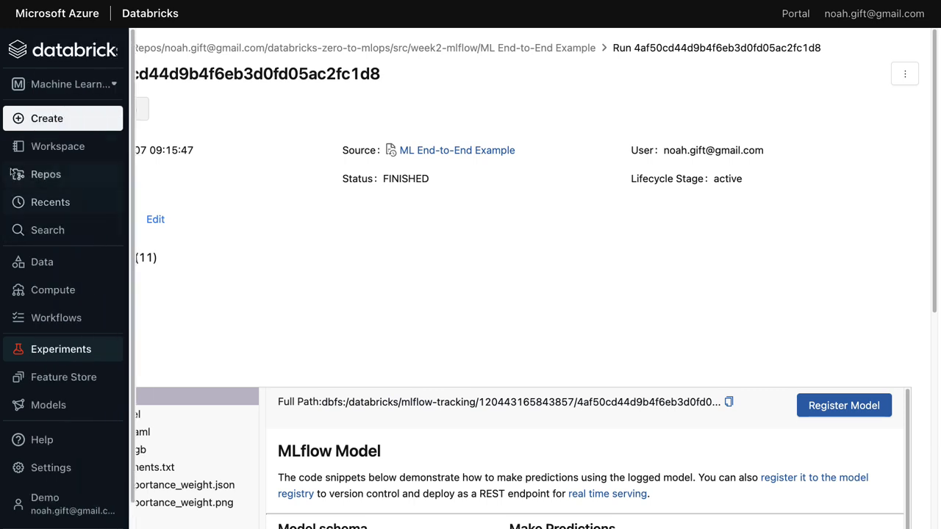
left_click(42, 147)
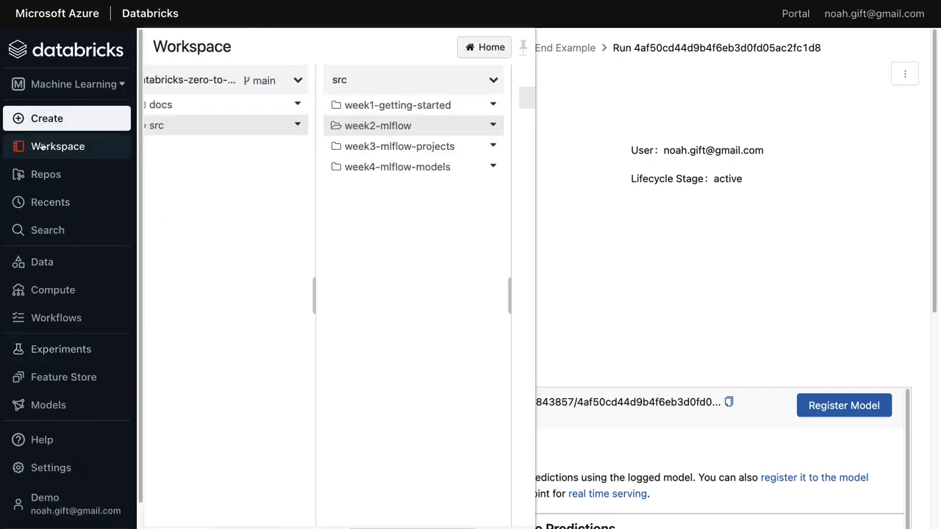
left_click(427, 105)
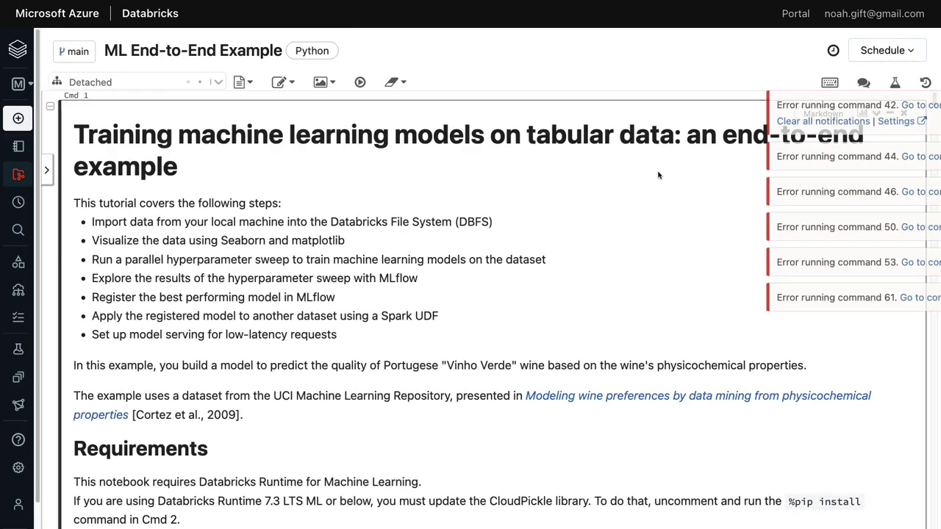
left_click(927, 100)
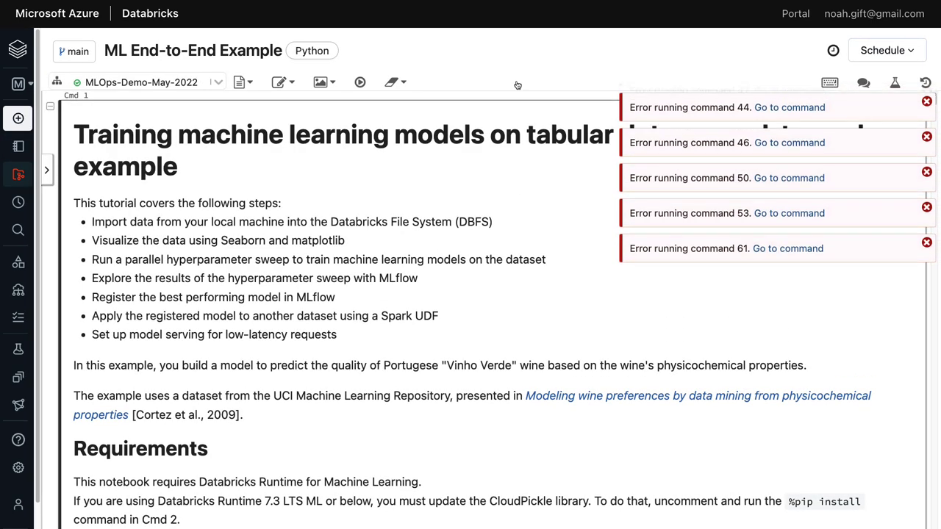
left_click(927, 98)
left_click(927, 98)
left_click(927, 99)
left_click(927, 98)
left_click(927, 96)
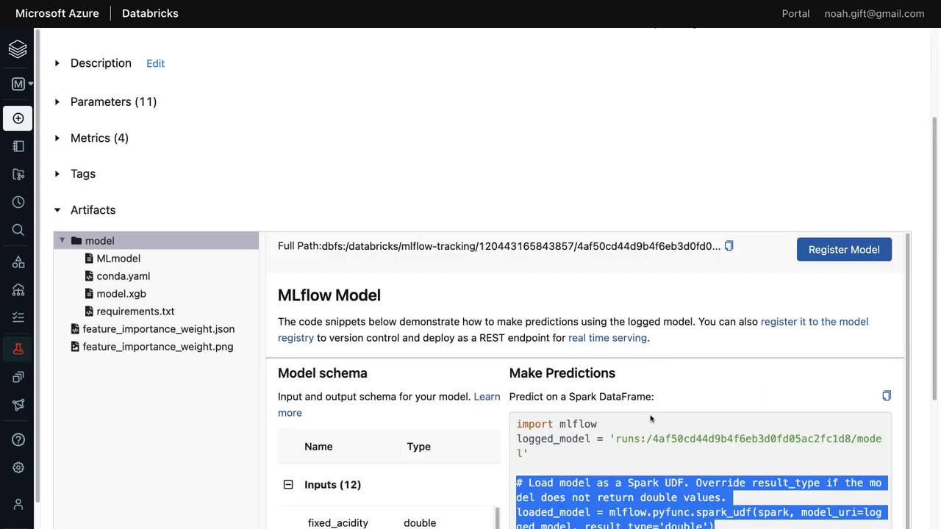
Step: Copy the Spark DataFrame prediction code from the run page into a new cell above the cloudpickle cell in the ML End-to-End Example notebook
scroll(685, 384, "down", 2)
left_click(887, 319)
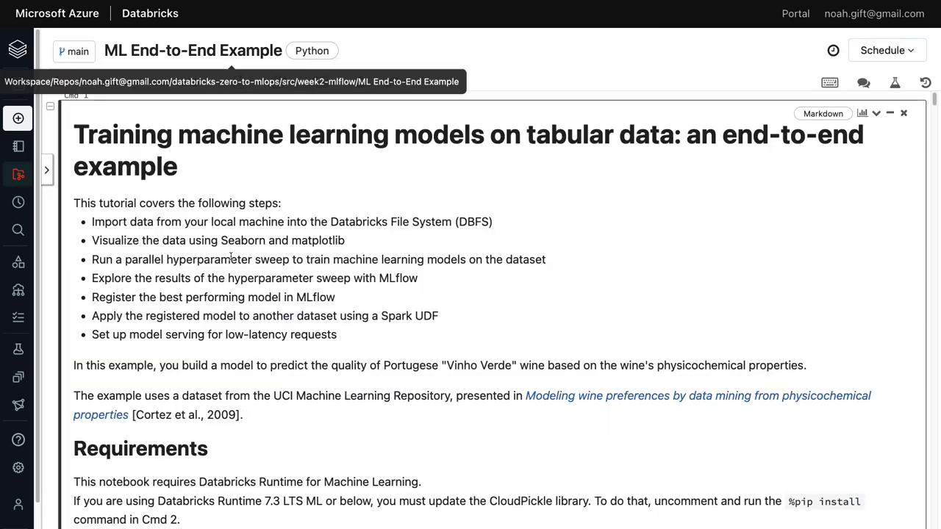
scroll(133, 338, "down", 4)
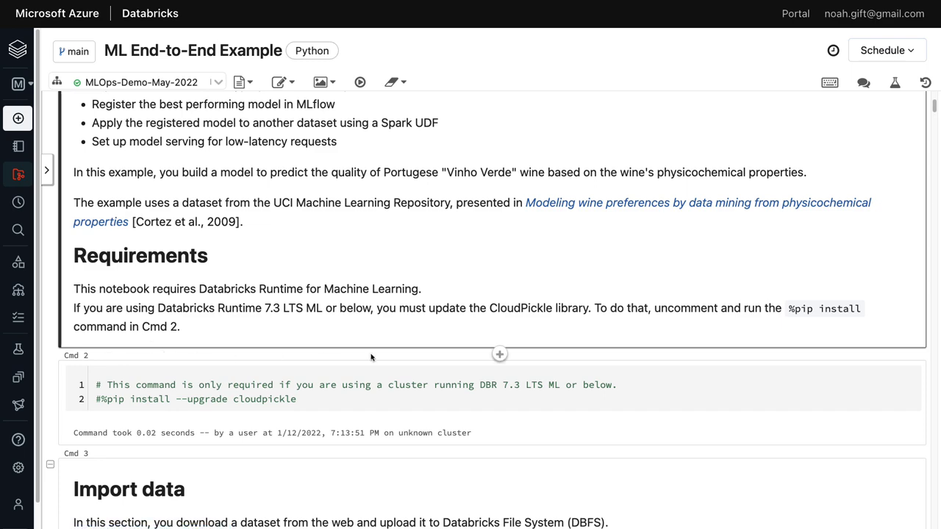
left_click(500, 354)
left_click(250, 390)
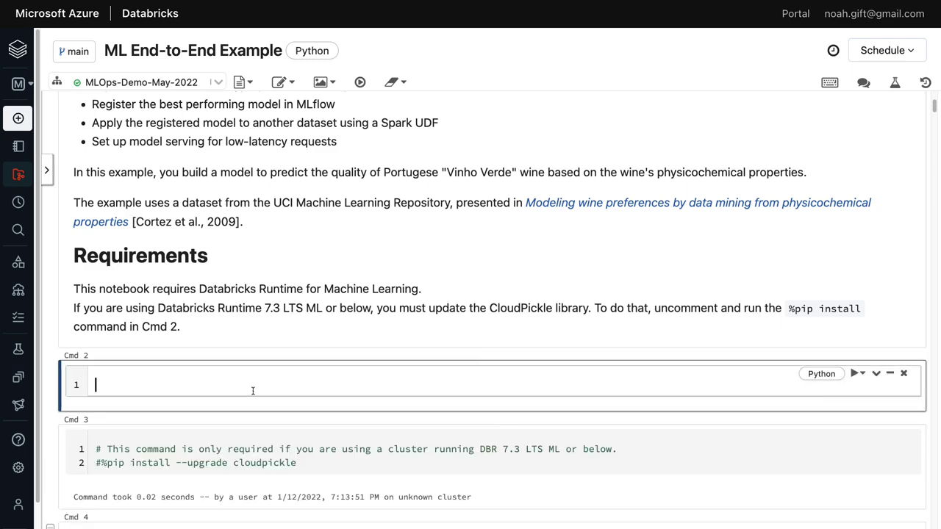
key("super+v")
Step: Run only the new cell containing the Spark DataFrame prediction code
scroll(275, 392, "down", 3)
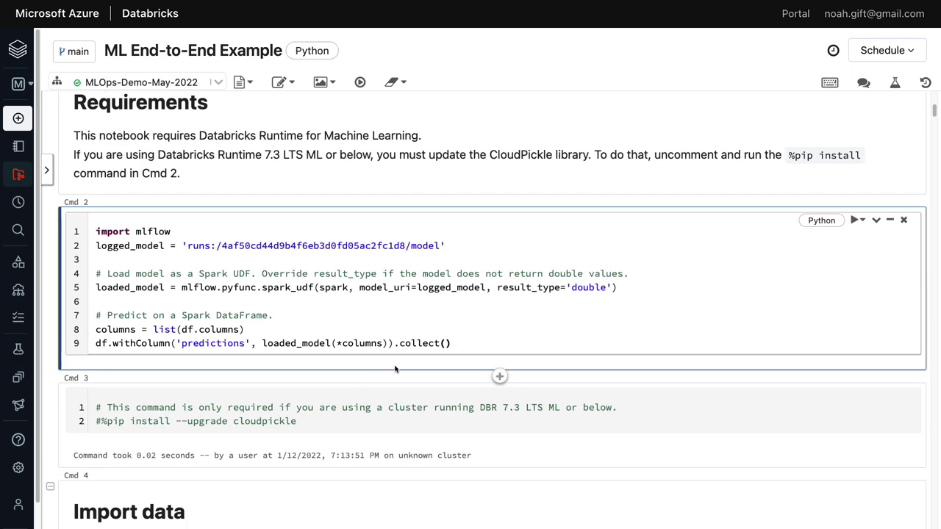
left_click(862, 220)
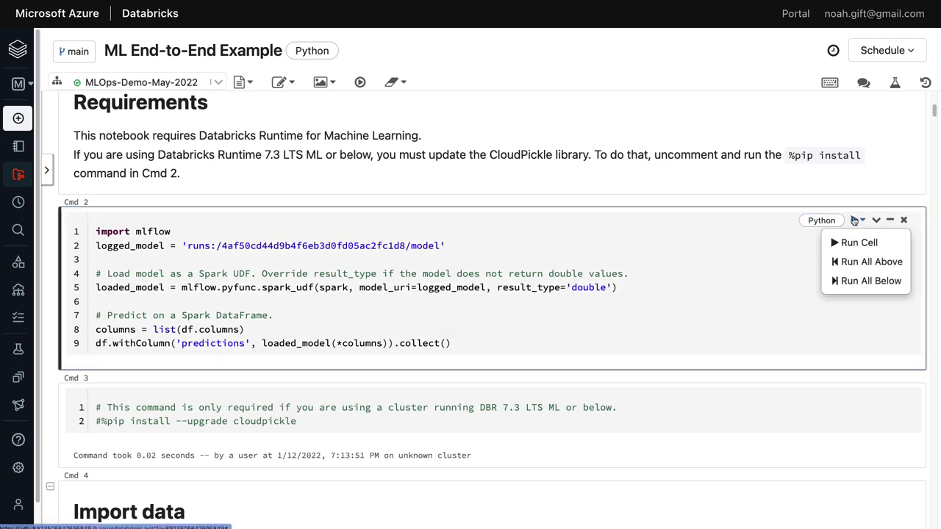
left_click(857, 242)
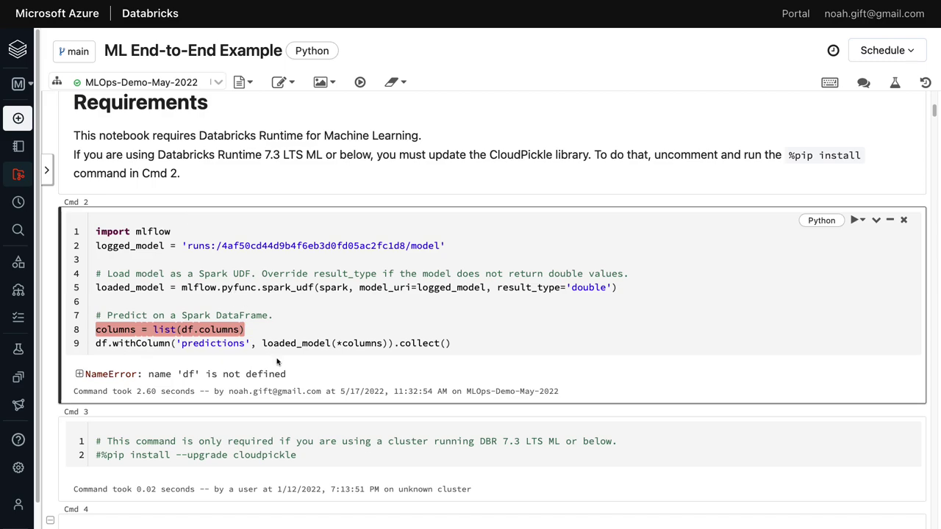
Step: Review the notebook's introduction, data import cells, data preview and quality box plots, comparing them with the new prediction cell
scroll(287, 366, "down", 6)
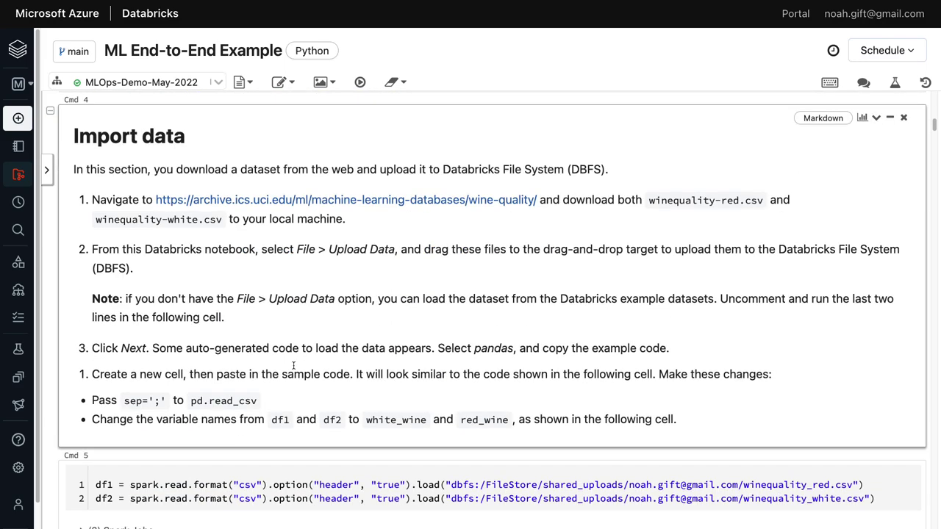
scroll(293, 369, "down", 2)
scroll(295, 367, "down", 2)
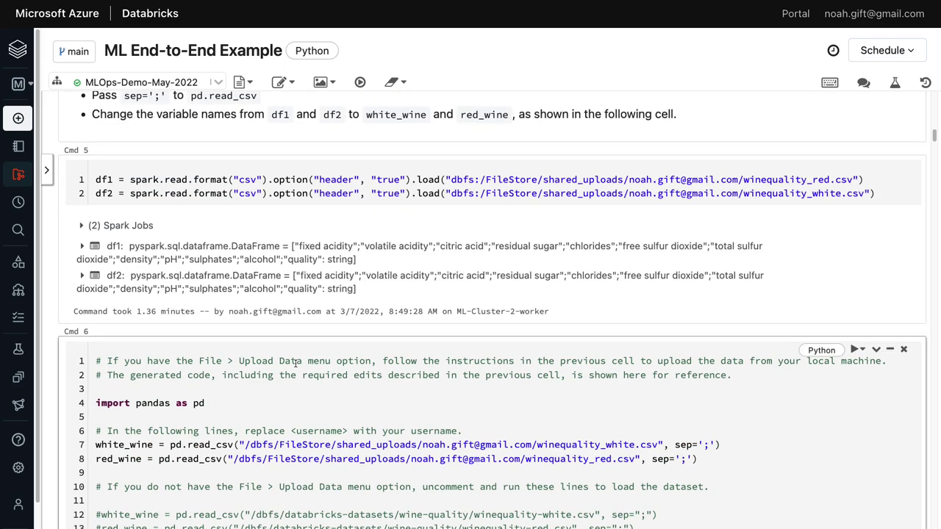
scroll(293, 375, "up", 11)
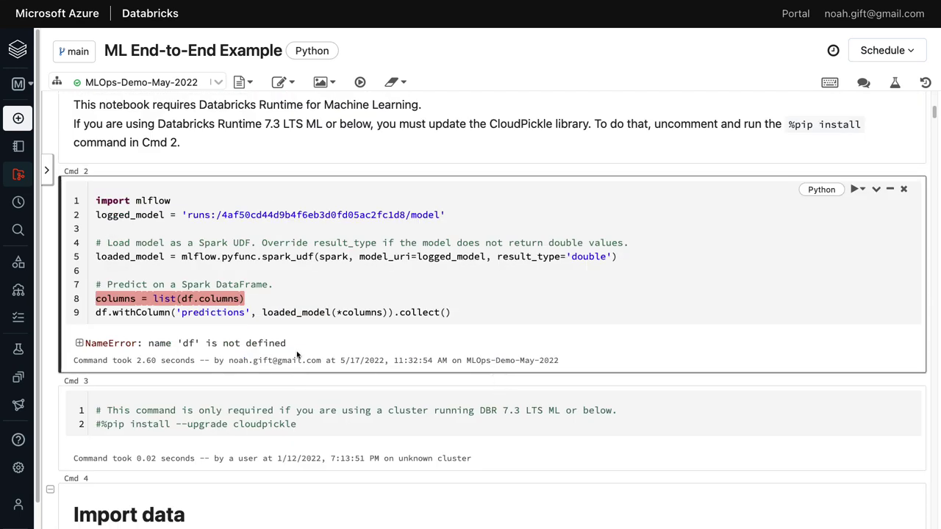
scroll(302, 336, "up", 5)
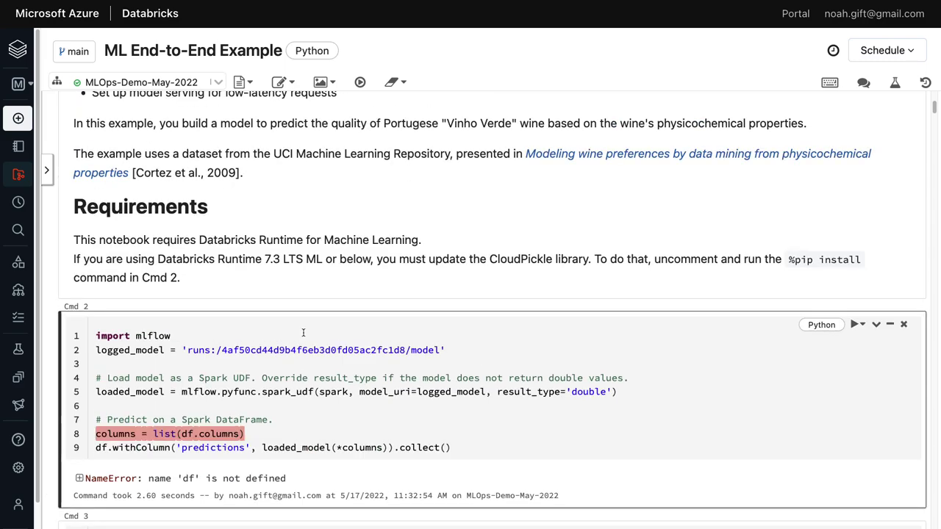
scroll(304, 337, "down", 2)
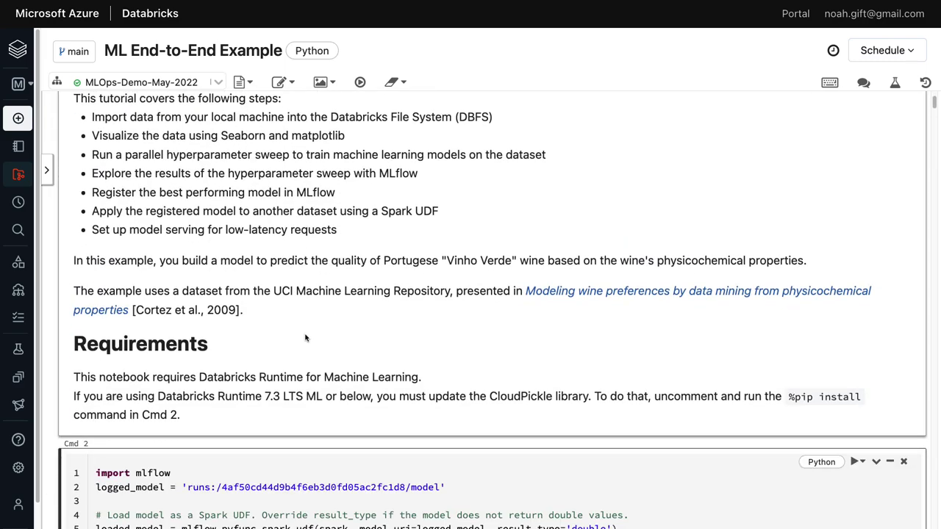
scroll(305, 337, "down", 20)
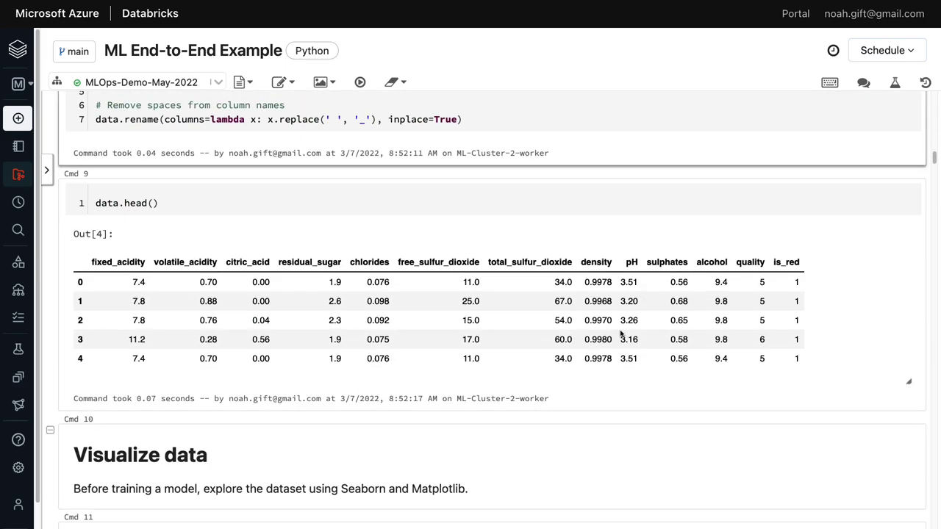
scroll(620, 334, "down", 15)
scroll(622, 333, "down", 10)
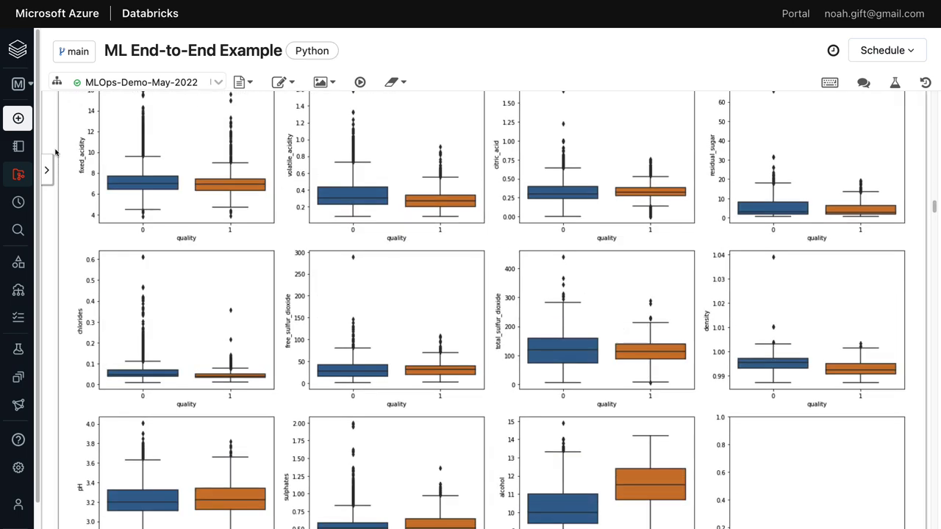
Step: Open the ML Quickstart: Model Training notebook from the workspace's week2-mlflow folder
mouse_move(19, 163)
left_click(44, 146)
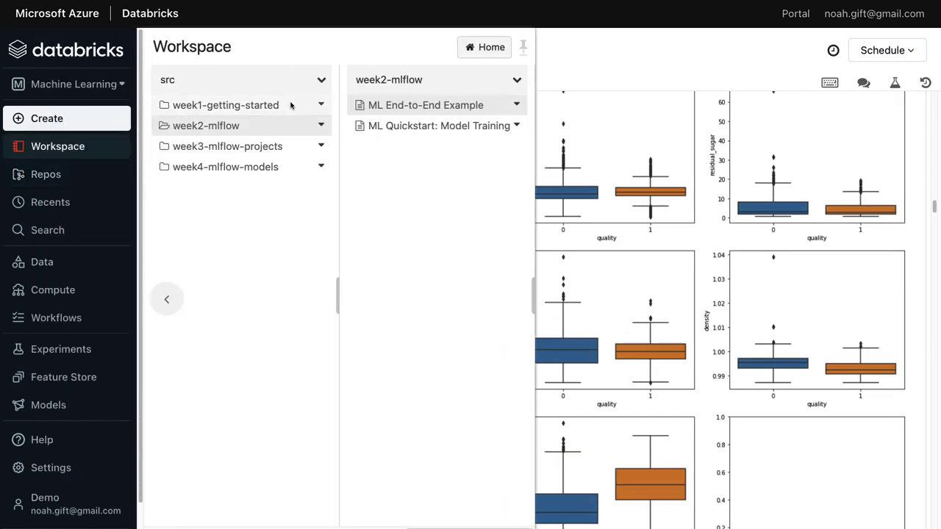
left_click(426, 126)
Step: Examine the notebook's MLflow autologging, classifier training, model loading, Hyperopt tuning and best-run search sections, then return to its beginning
scroll(392, 263, "down", 8)
scroll(247, 227, "up", 3)
scroll(312, 261, "down", 8)
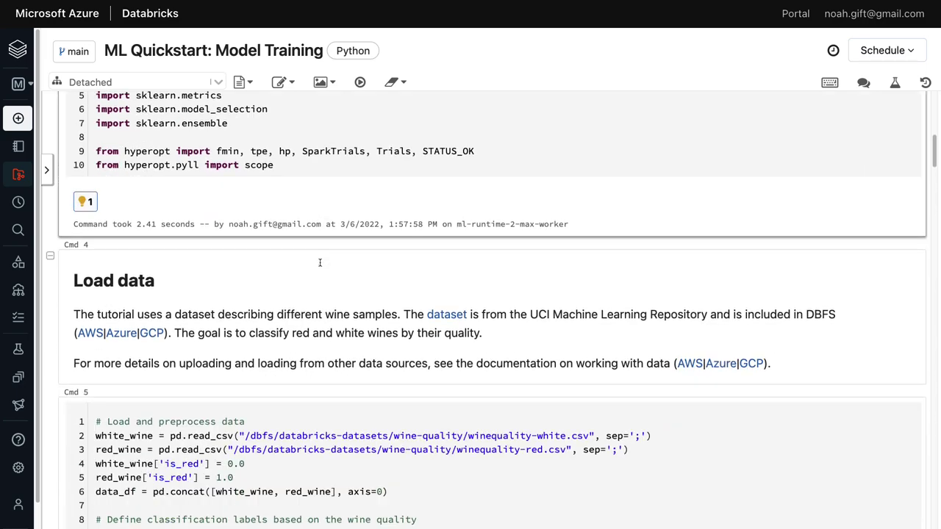
scroll(321, 262, "down", 5)
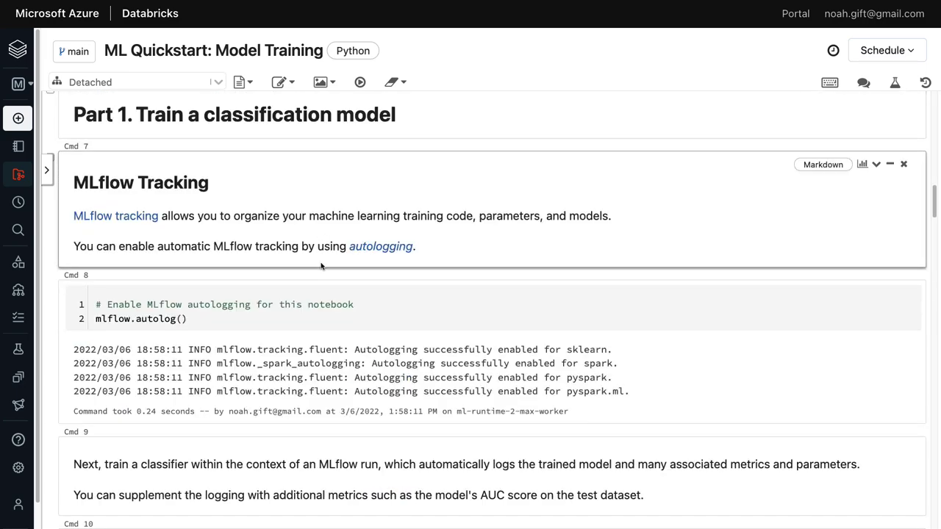
scroll(321, 266, "down", 12)
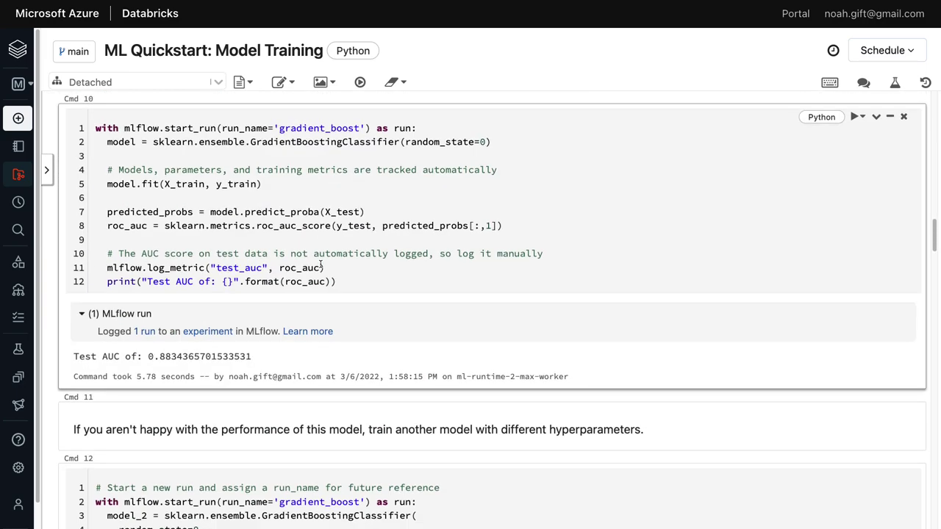
scroll(321, 264, "down", 15)
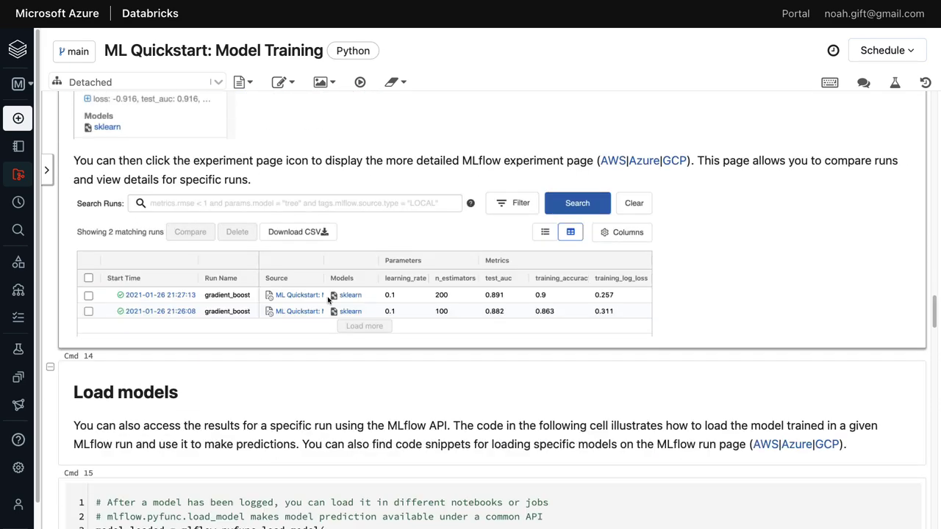
scroll(328, 300, "down", 10)
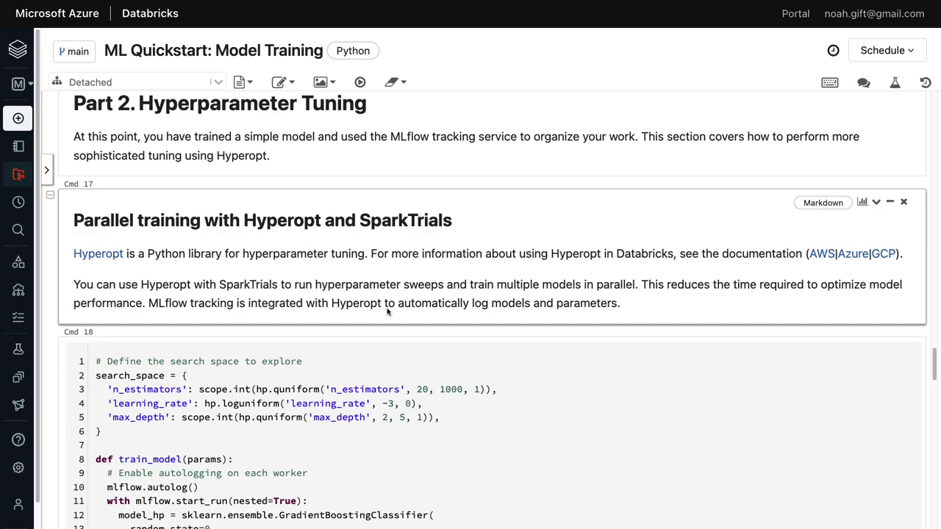
scroll(388, 311, "down", 5)
scroll(390, 313, "up", 6)
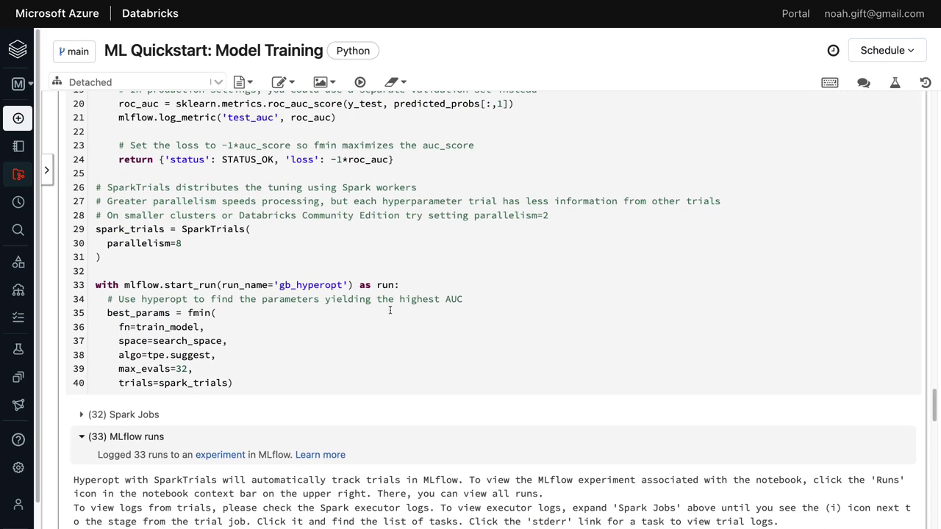
scroll(392, 310, "down", 20)
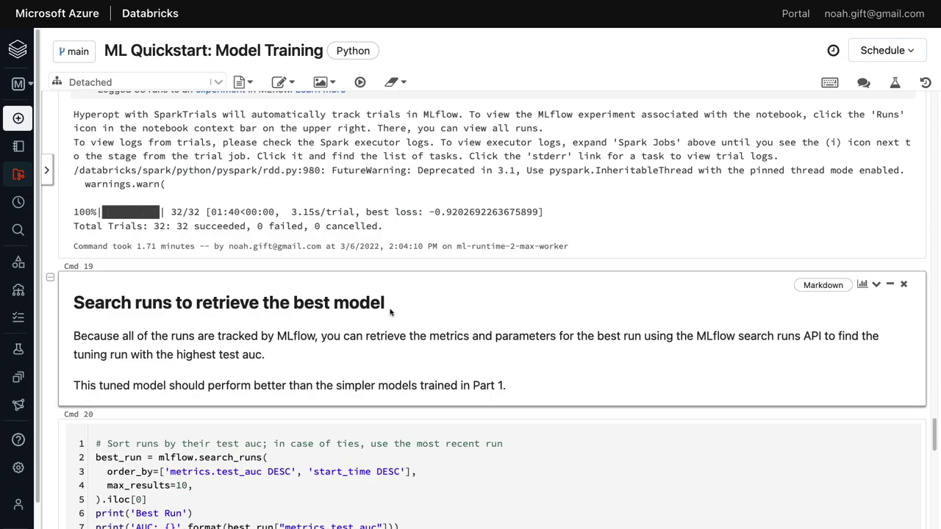
scroll(390, 310, "down", 2)
scroll(392, 308, "up", 20)
scroll(395, 304, "up", 20)
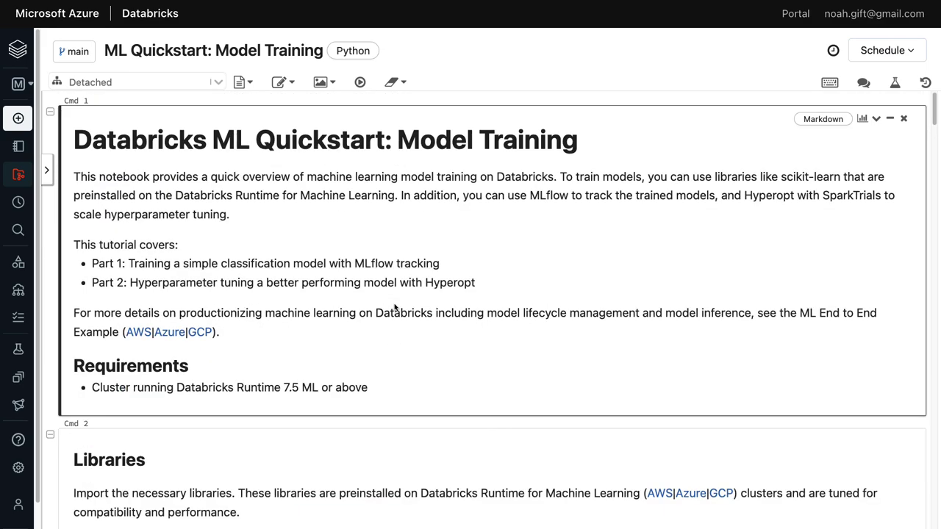
Step: Examine the library import and Load data cells, and highlight the "import pandas as pd" line
scroll(394, 306, "down", 5)
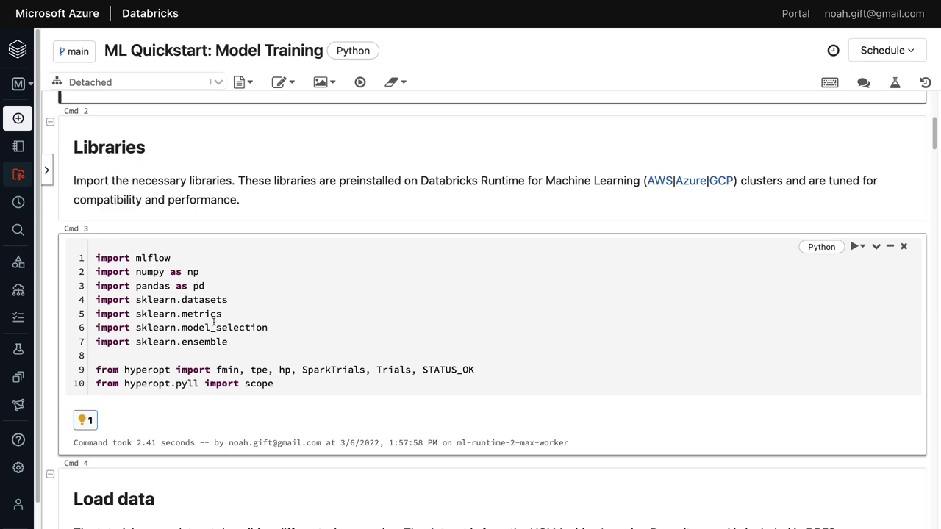
scroll(228, 324, "down", 2)
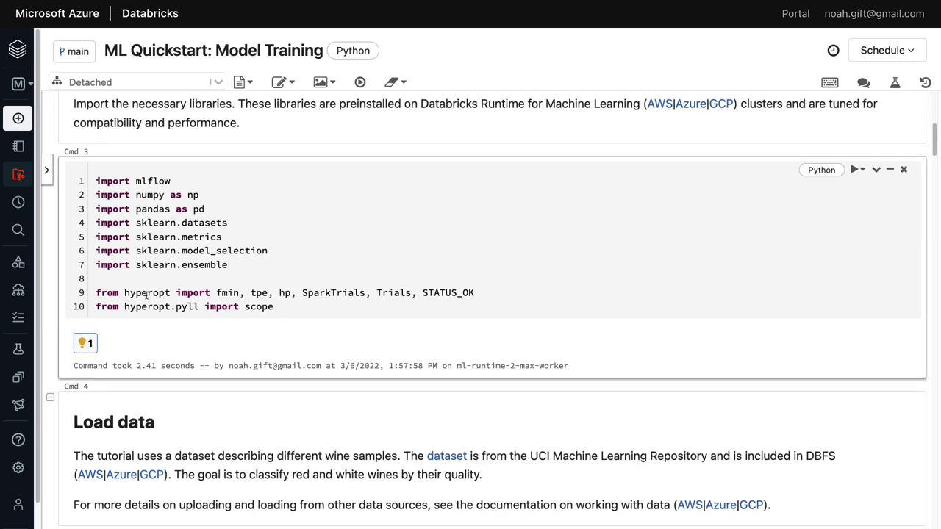
scroll(253, 305, "down", 6)
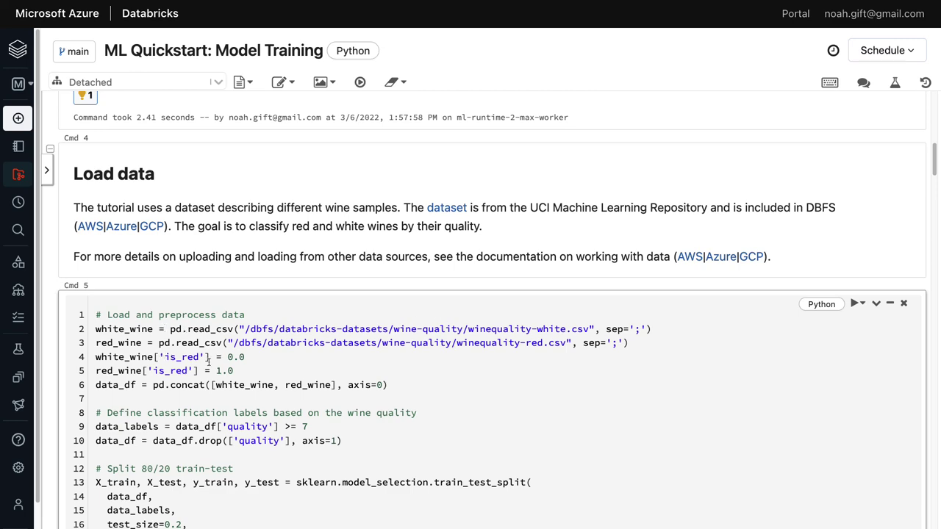
scroll(209, 360, "up", 4)
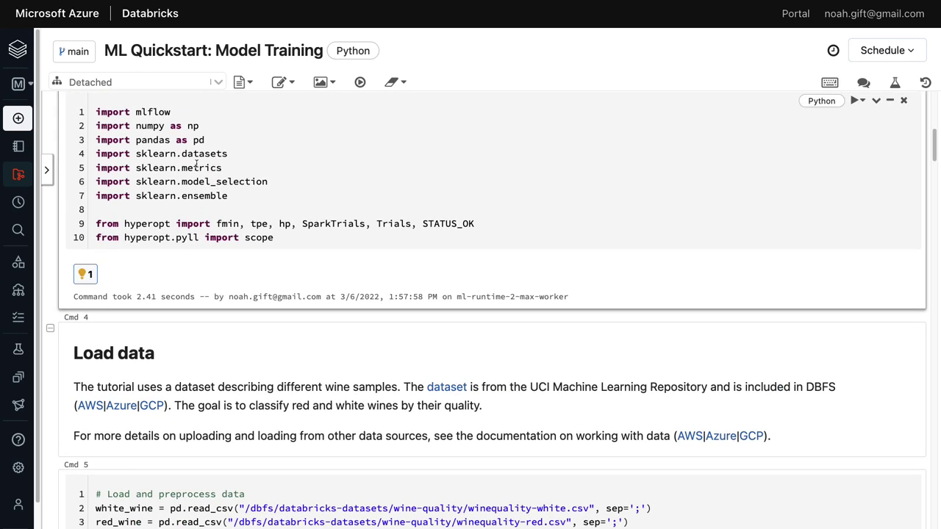
left_click_drag(214, 139, 95, 140)
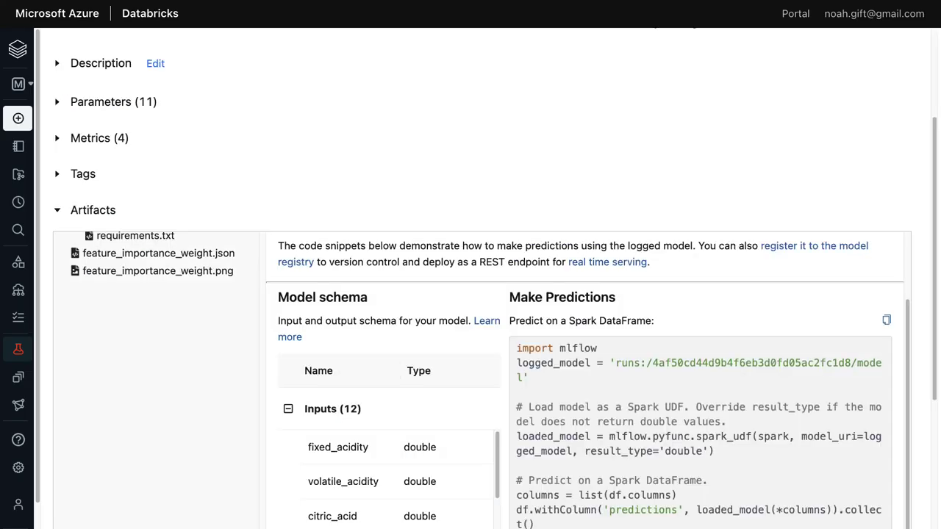
Step: On the run page, highlight parts of the Predict on a Pandas DataFrame section and copy its code snippet
scroll(635, 414, "down", 5)
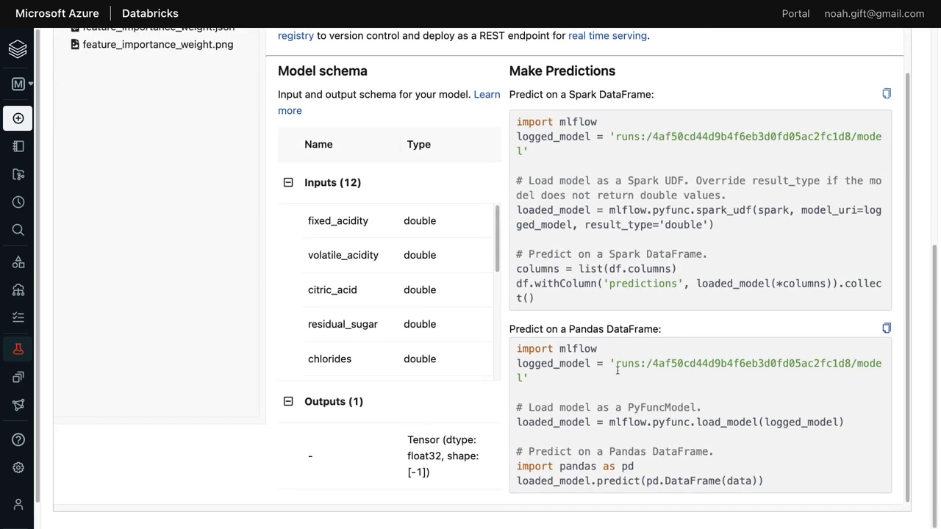
left_click_drag(510, 330, 659, 330)
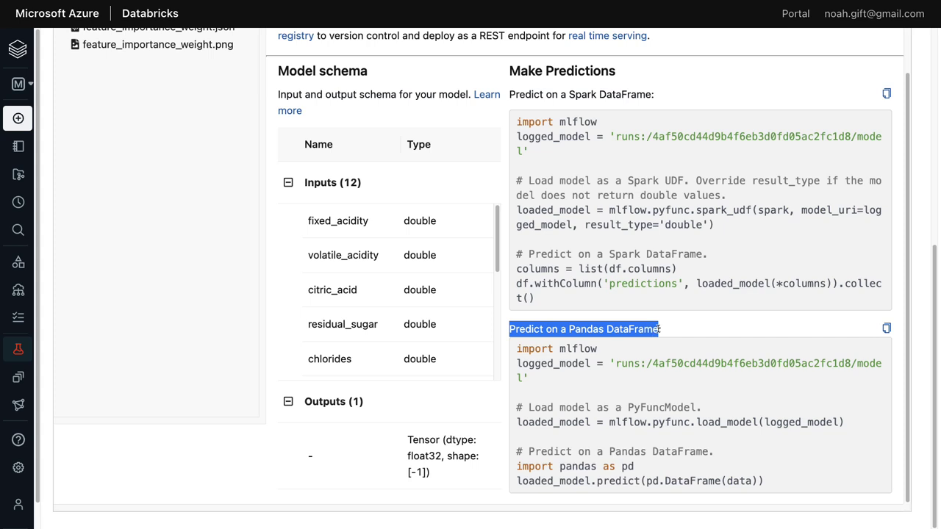
left_click(769, 481)
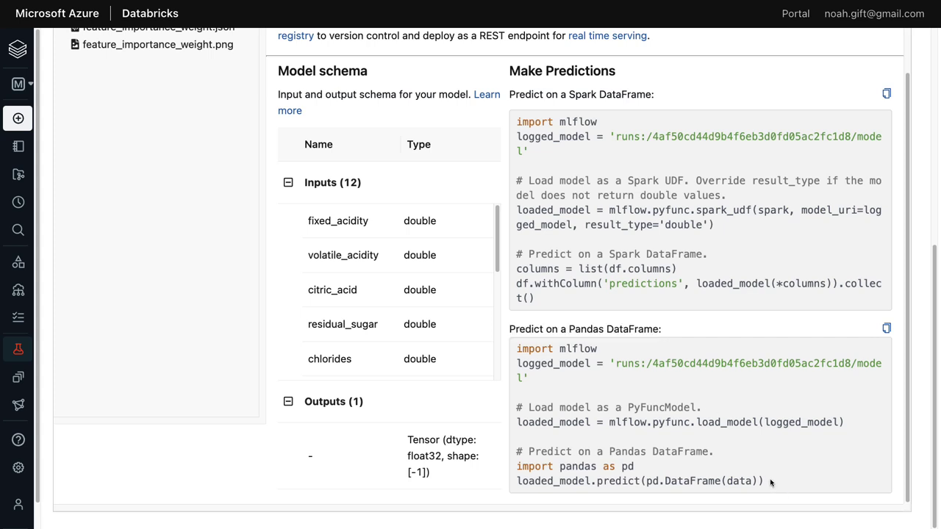
scroll(655, 273, "down", 1)
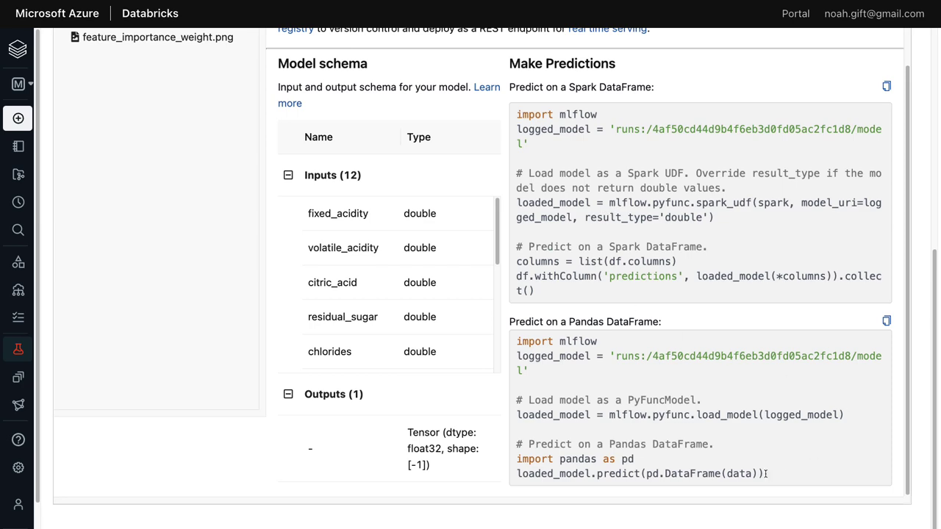
left_click_drag(766, 477, 624, 445)
left_click(887, 321)
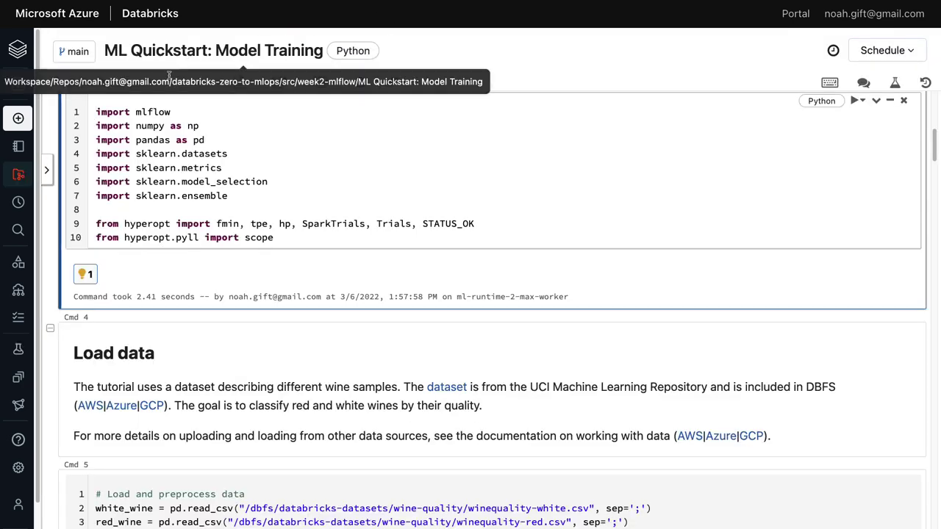
Step: Open the ML End-to-End Example notebook from the workspace's week2-mlflow folder
scroll(205, 220, "up", 3)
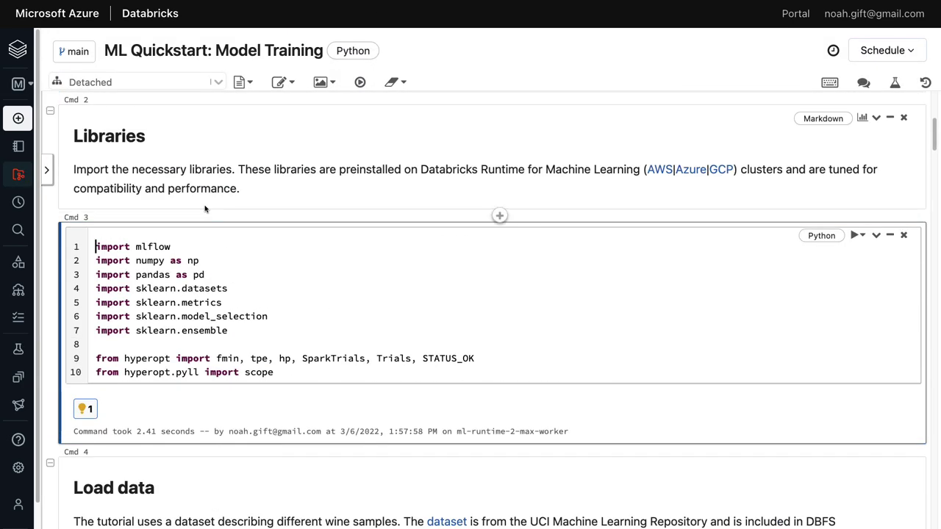
scroll(166, 134, "up", 5)
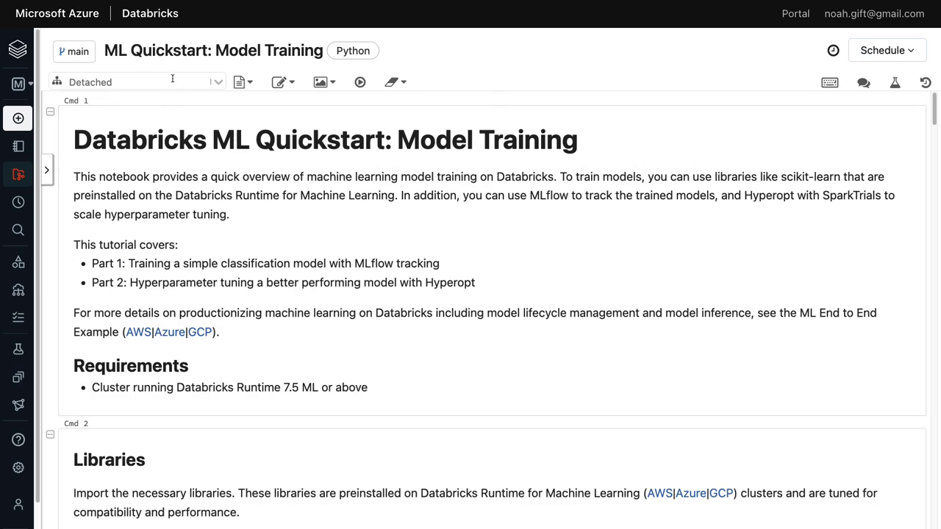
left_click(34, 146)
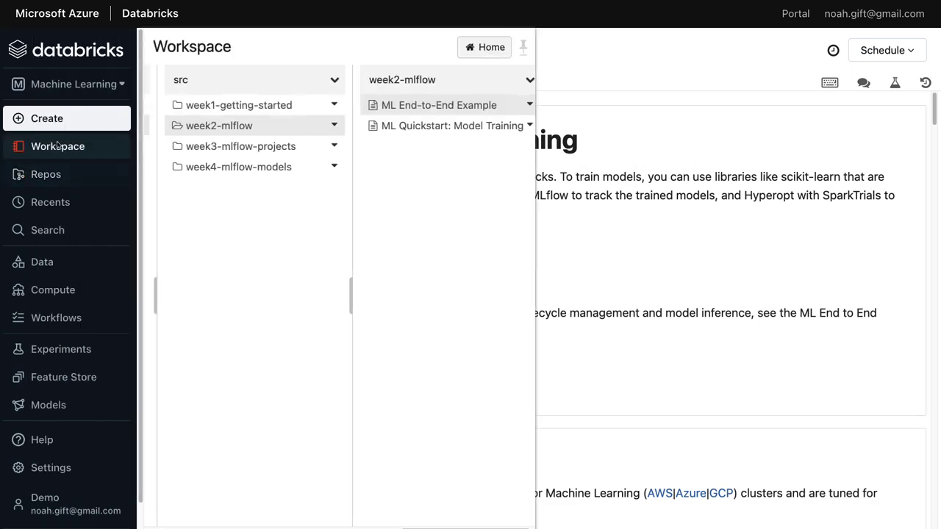
left_click(396, 107)
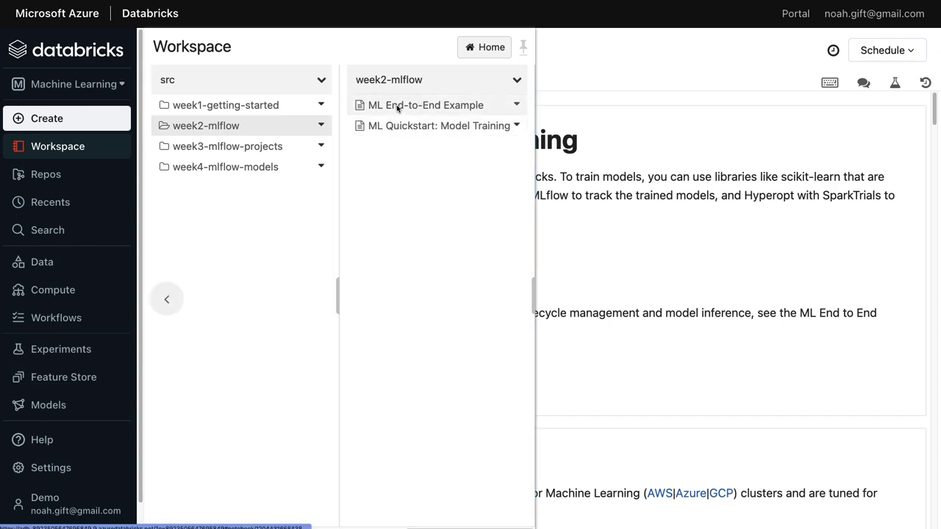
Step: Replace the code in cell Cmd 2 with the copied PyFuncModel prediction snippet for a Pandas DataFrame and run the cell
scroll(391, 206, "down", 5)
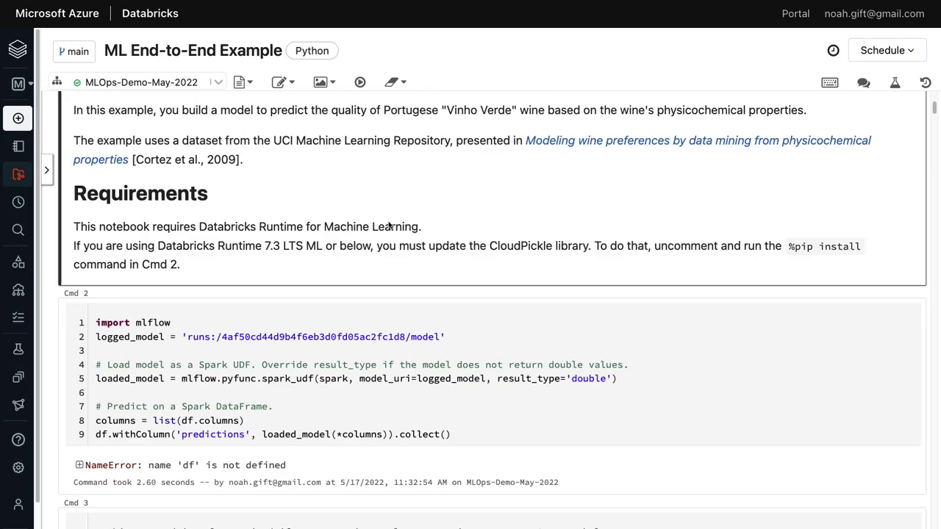
left_click_drag(467, 369, 459, 264)
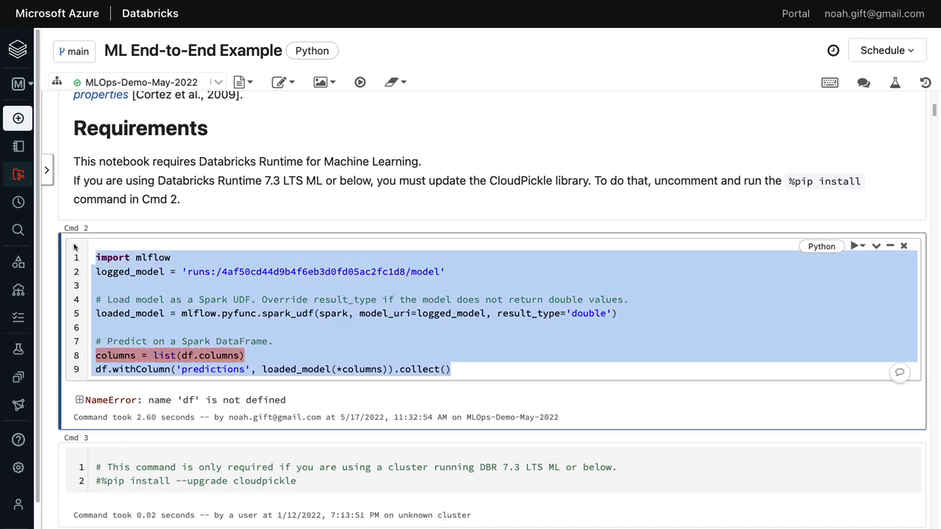
key("ctrl+v")
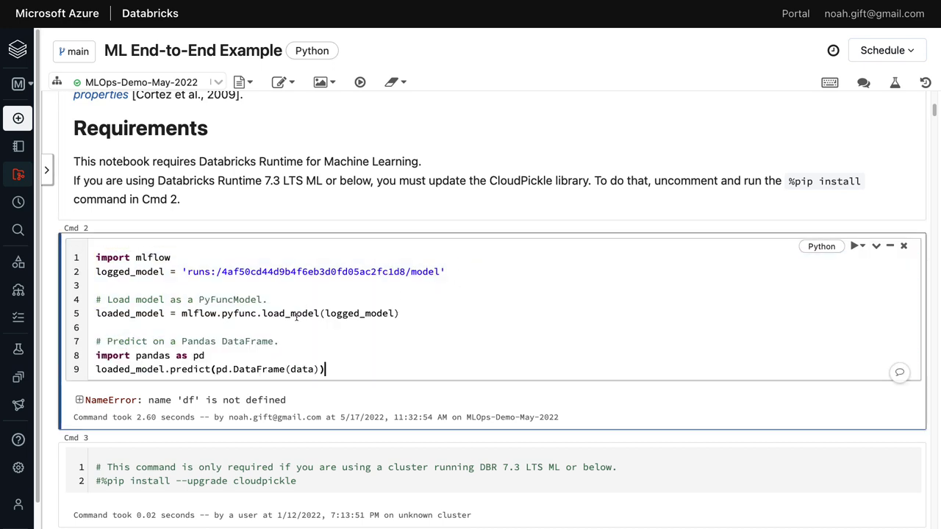
left_click(862, 247)
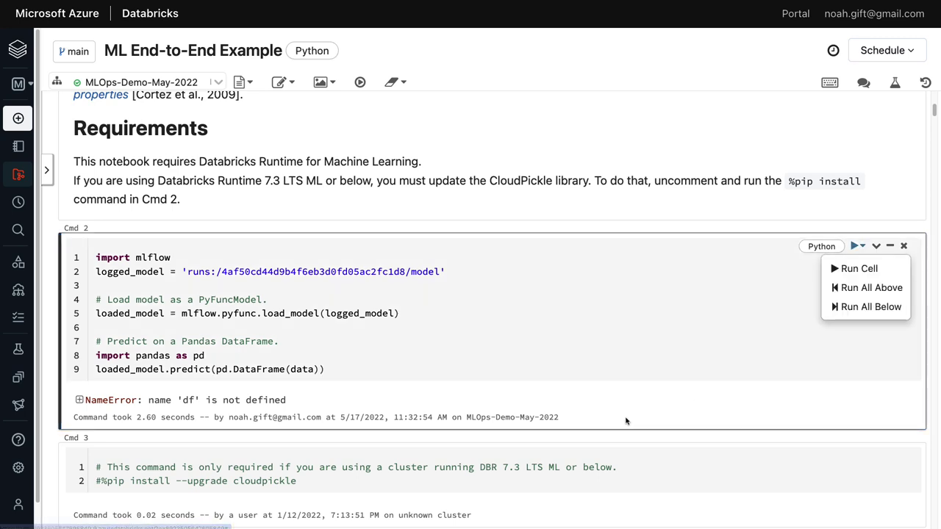
left_click(859, 269)
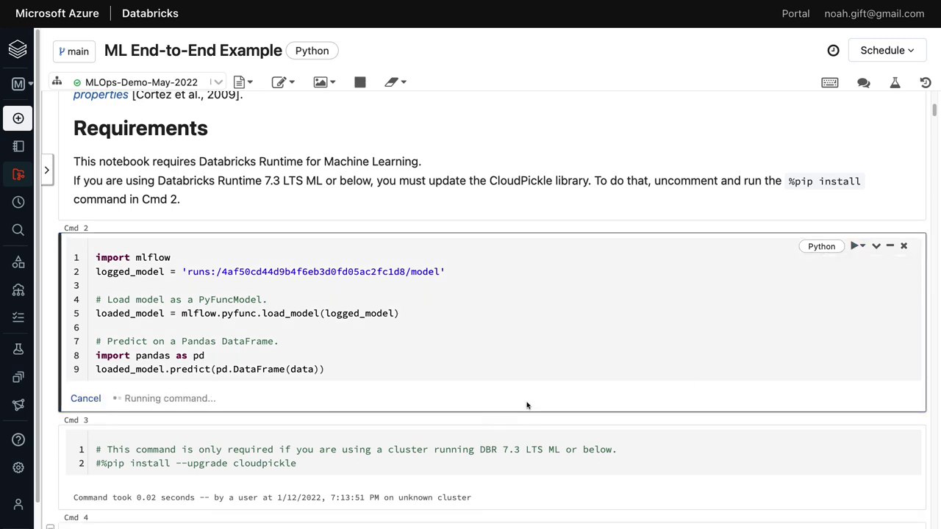
Step: Inspect the predict line's data argument and highlight the "import mlflow" and logged_model lines in Cmd 2
left_click(221, 376)
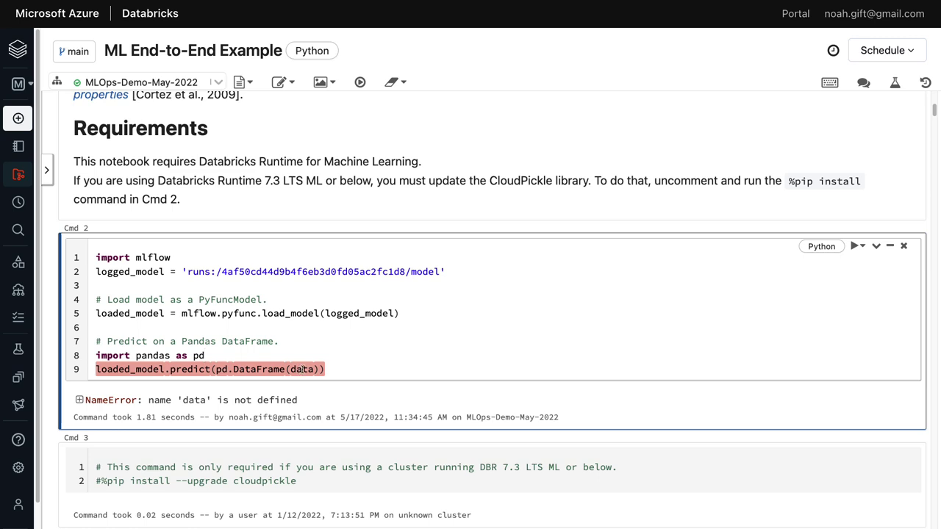
mouse_move(305, 369)
left_click(459, 269)
left_click_drag(459, 269, 92, 259)
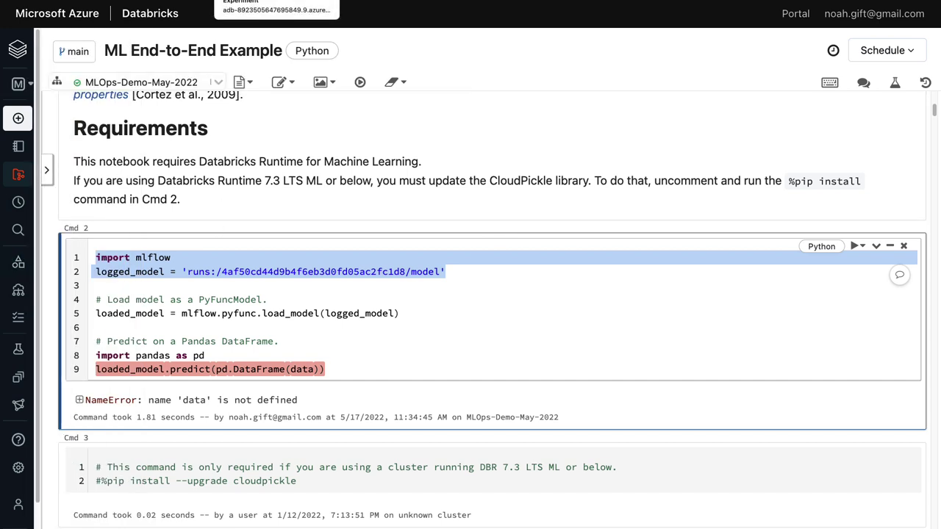
Step: Open the gender_people10m AutoML experiment and review its training status, 60-minute target description and runs table
mouse_move(18, 290)
left_click(42, 350)
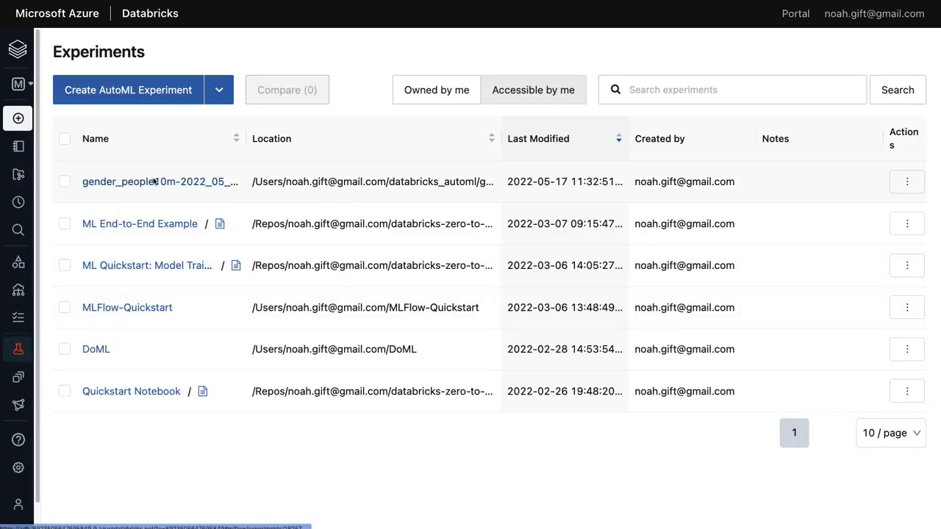
left_click(155, 181)
scroll(394, 305, "down", 1)
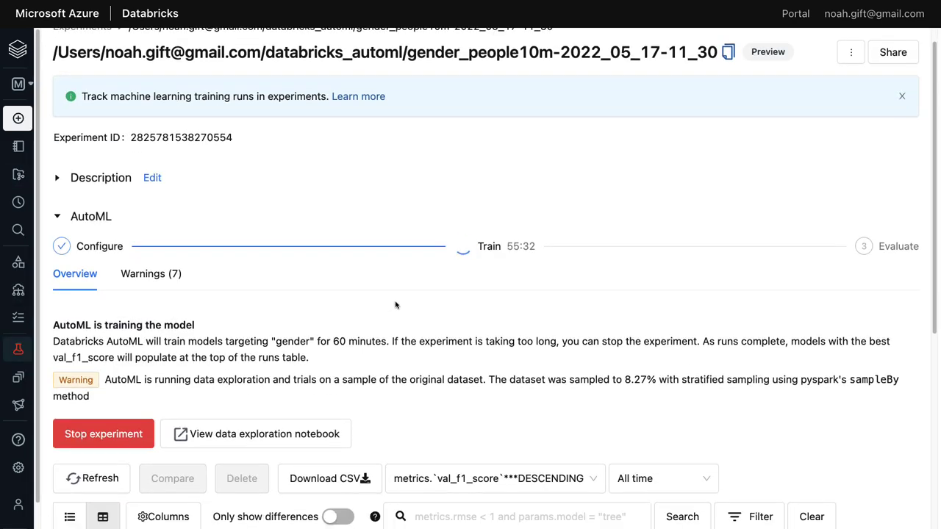
scroll(396, 305, "down", 3)
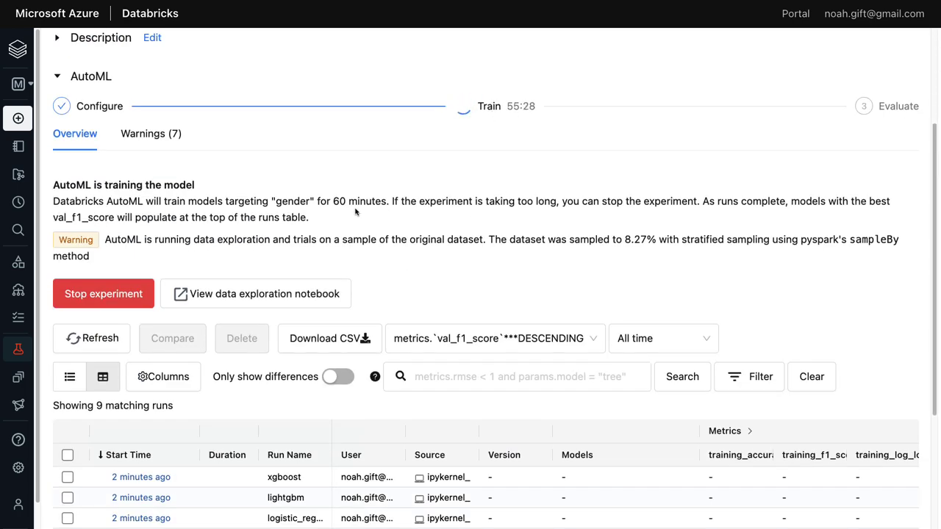
scroll(431, 223, "down", 1)
left_click_drag(270, 172, 386, 174)
scroll(617, 404, "down", 3)
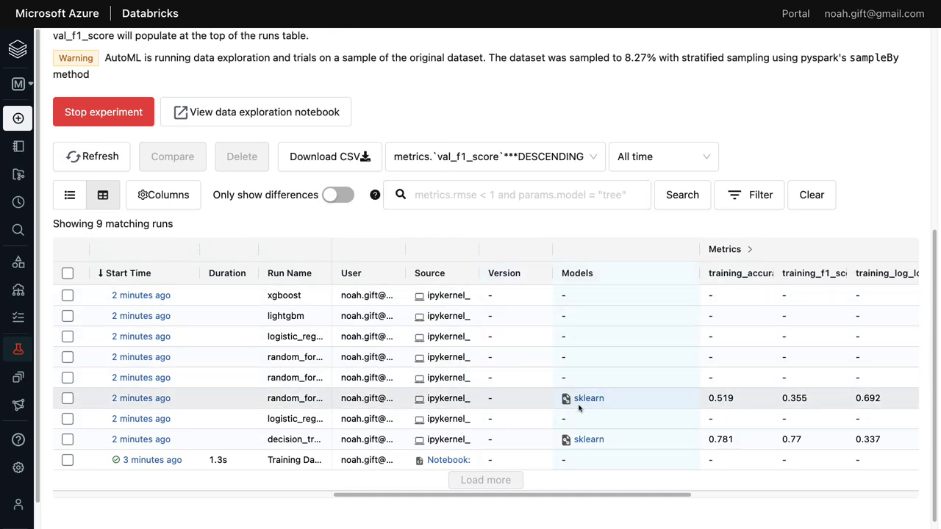
Step: Open the source notebook of the training data run and go to its data-loading cell, Cmd 3
left_click(444, 460)
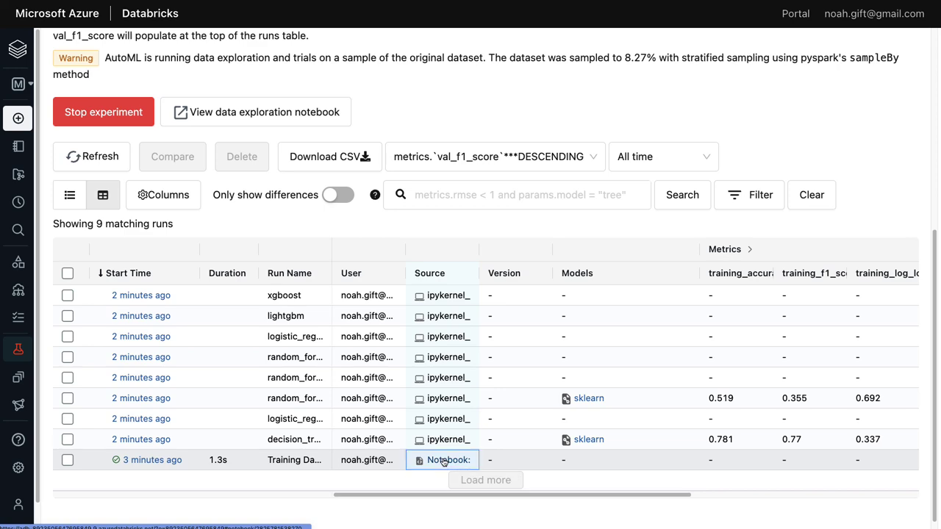
scroll(765, 333, "down", 2)
scroll(786, 302, "down", 3)
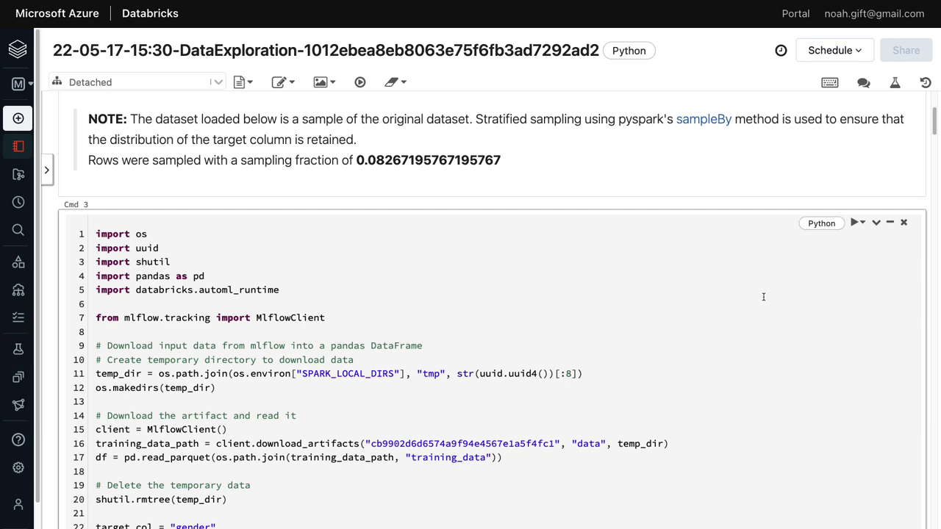
Step: Run the Cmd 3 data-loading cell with the notebook attached to the MLOps-Demo-May-2022 cluster
left_click(857, 225)
left_click(837, 245)
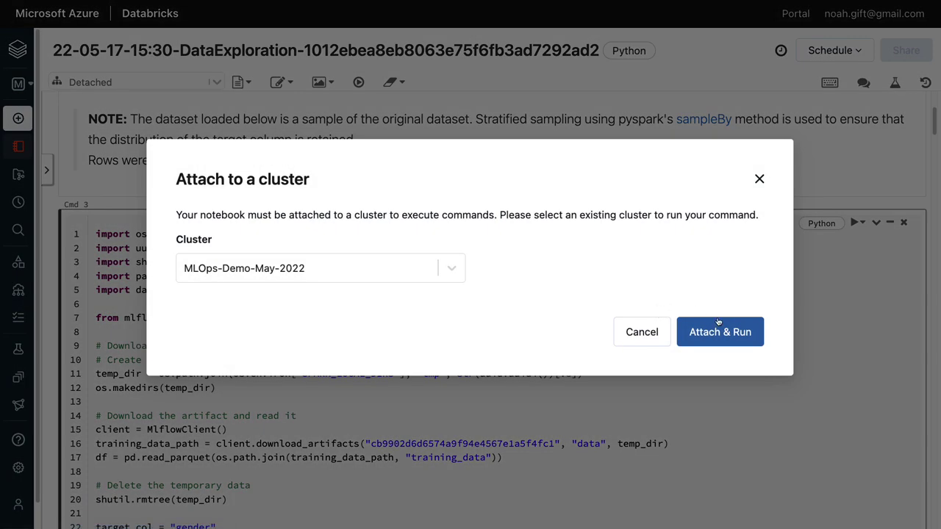
left_click(739, 330)
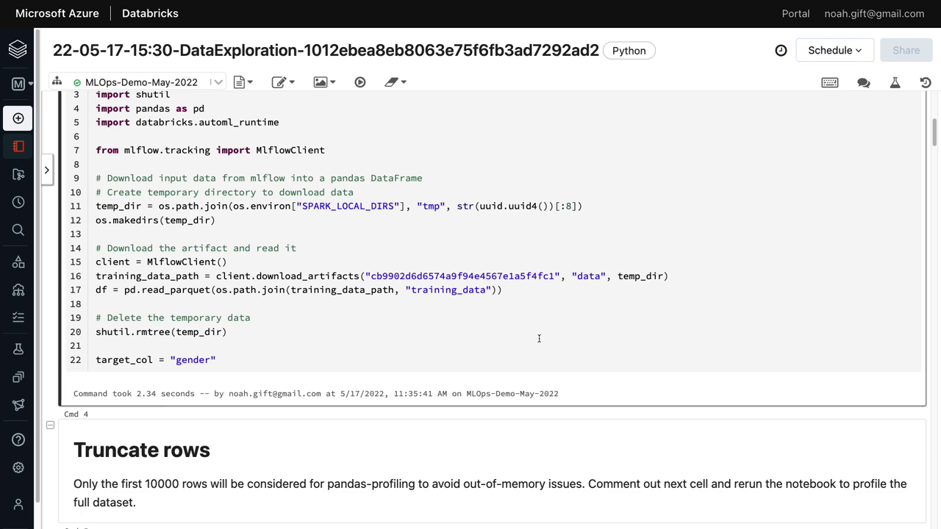
Step: Run the Truncate rows cell that keeps the first 10000 rows, and run the pandas-profiling report cell, Cmd 7
scroll(525, 336, "down", 5)
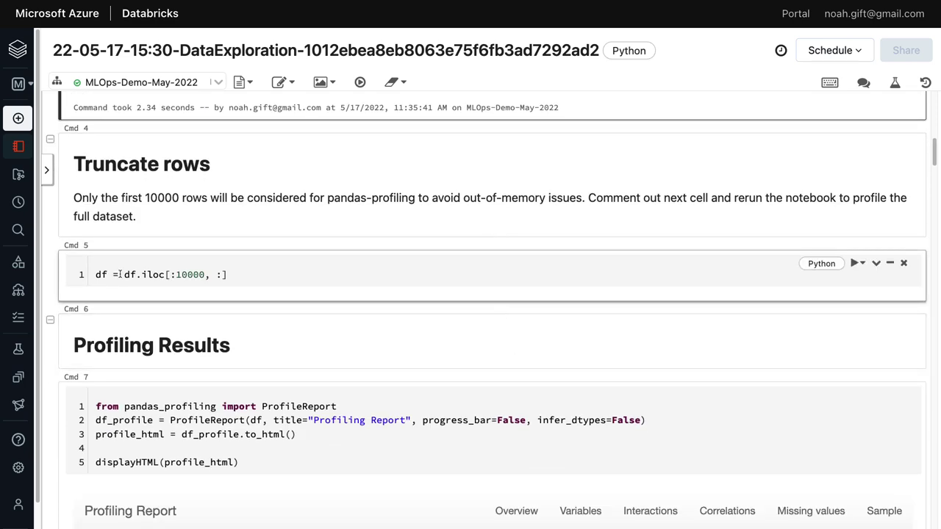
left_click(861, 263)
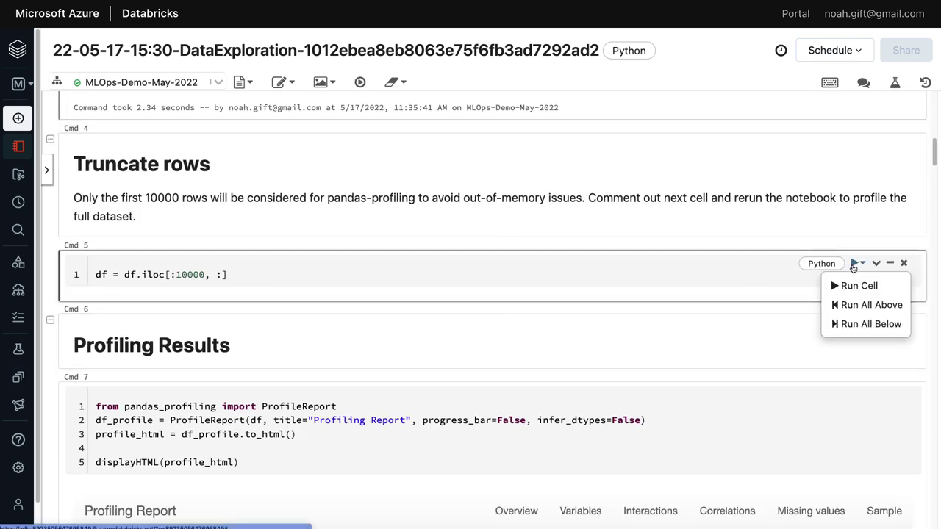
left_click(860, 287)
scroll(470, 334, "down", 3)
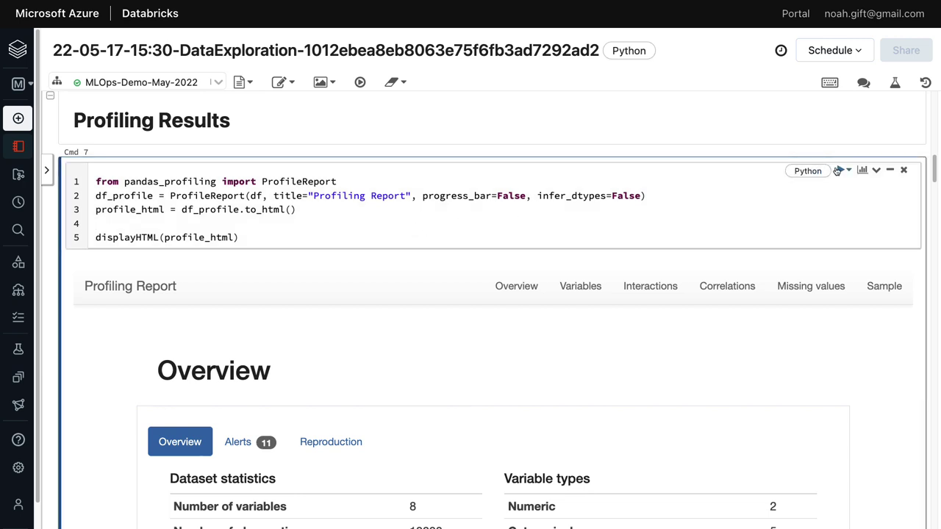
left_click(848, 170)
left_click(852, 192)
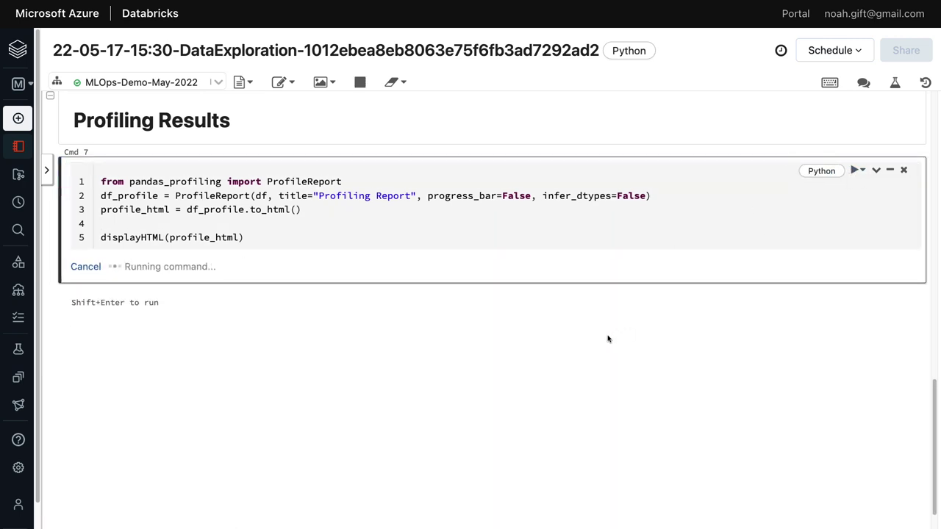
Step: Review the row-truncation cell and the MlflowClient artifact download code above the profiling report
scroll(610, 335, "down", 1)
scroll(610, 338, "up", 7)
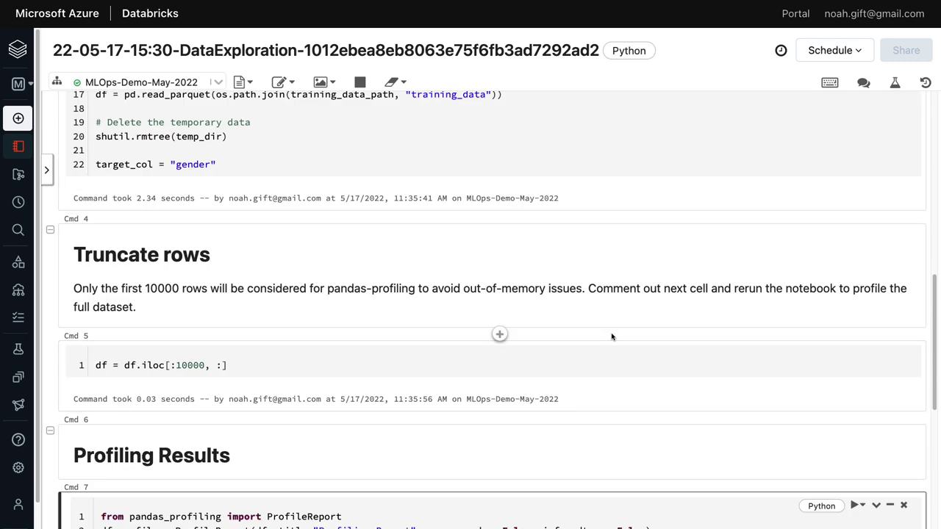
scroll(611, 337, "up", 3)
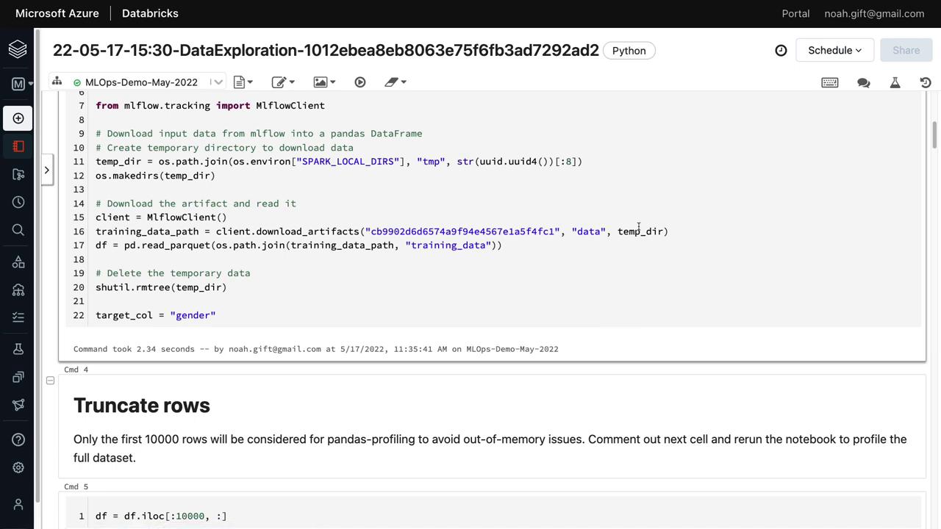
mouse_move(21, 353)
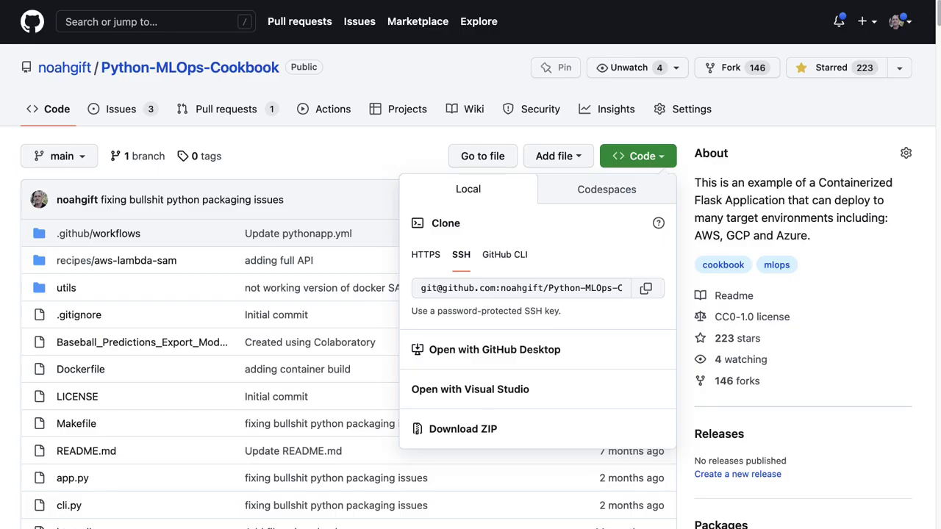
Step: Switch to the Python-MLOps-Cookbook page on GitHub, dismiss its clone options and activate the site search
left_click(97, 40)
left_click(74, 23)
type("data")
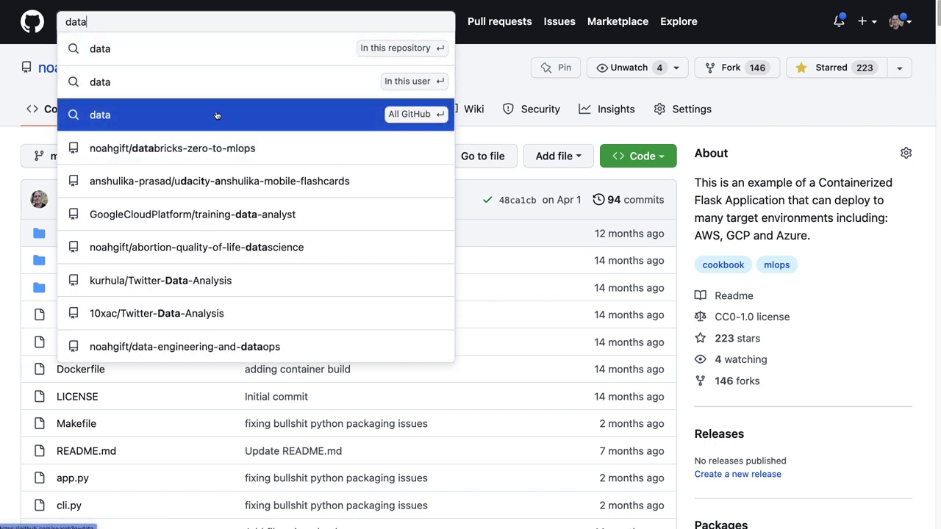
key("BackSpace")
key("BackSpace")
key("BackSpace")
key("BackSpace")
Step: Search GitHub for "mlf", open the mlflow-project-best-practices repository and view the README's High Level Architecture diagram
type("mlf")
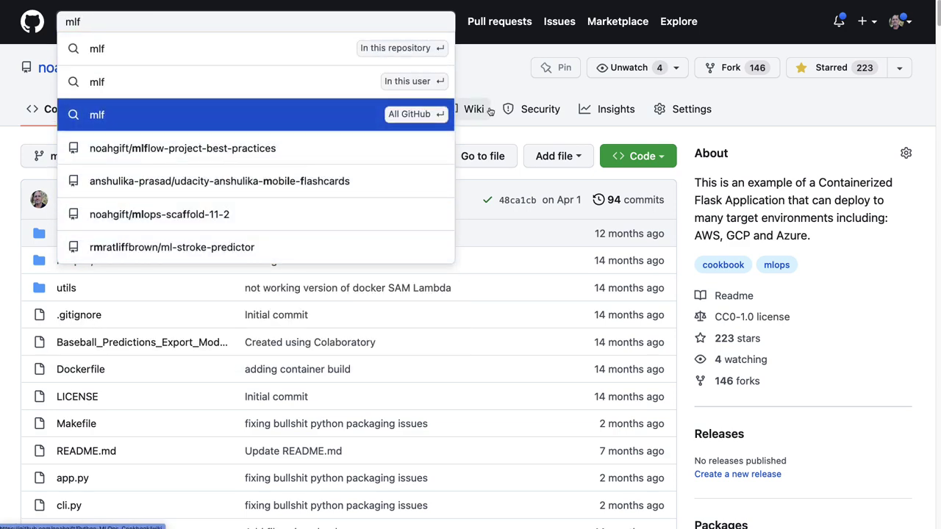
key("Down")
key("Return")
scroll(442, 213, "down", 5)
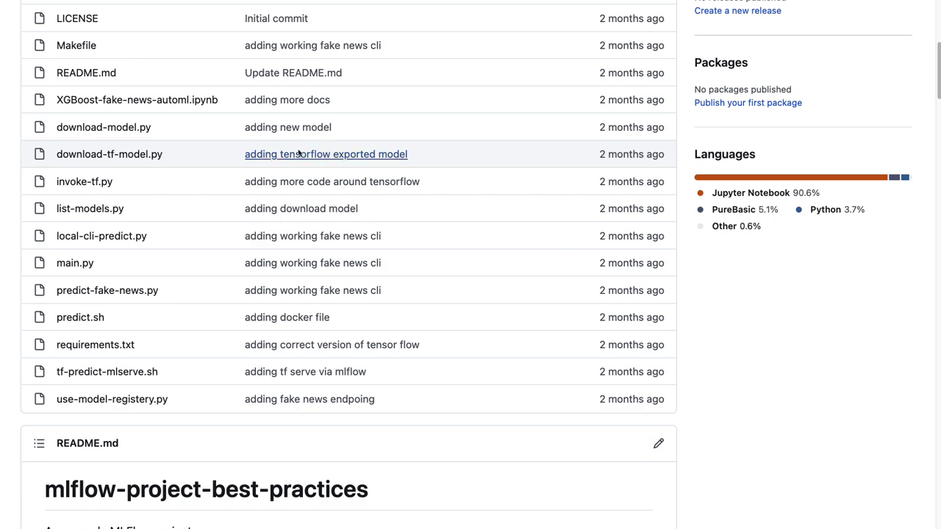
scroll(248, 316, "down", 5)
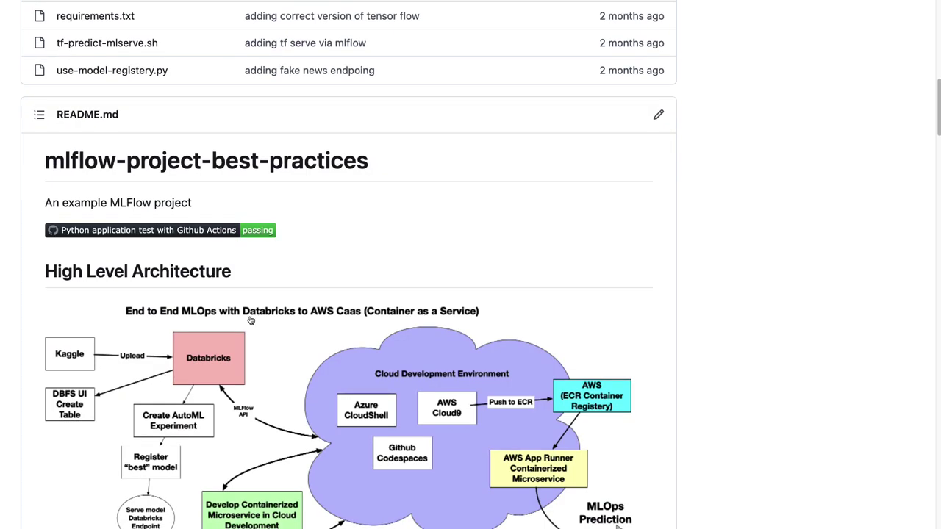
scroll(250, 320, "down", 3)
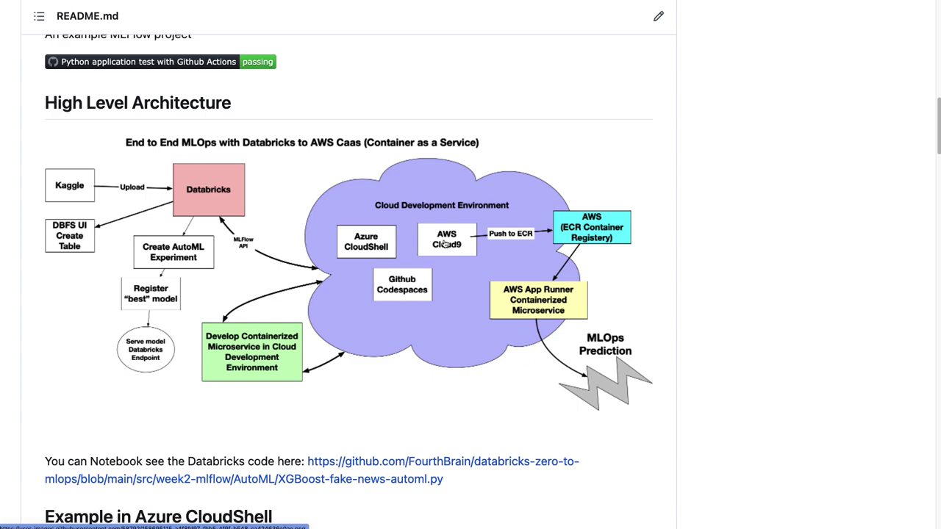
Step: Open download-model.py from the repository's file list and highlight its ModelsArtifactRepository import line
scroll(404, 302, "up", 5)
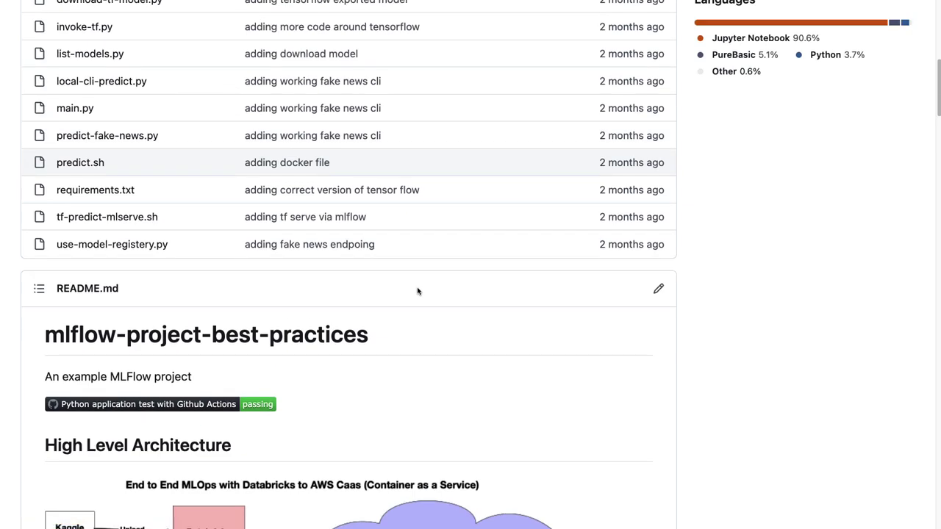
scroll(417, 291, "up", 2)
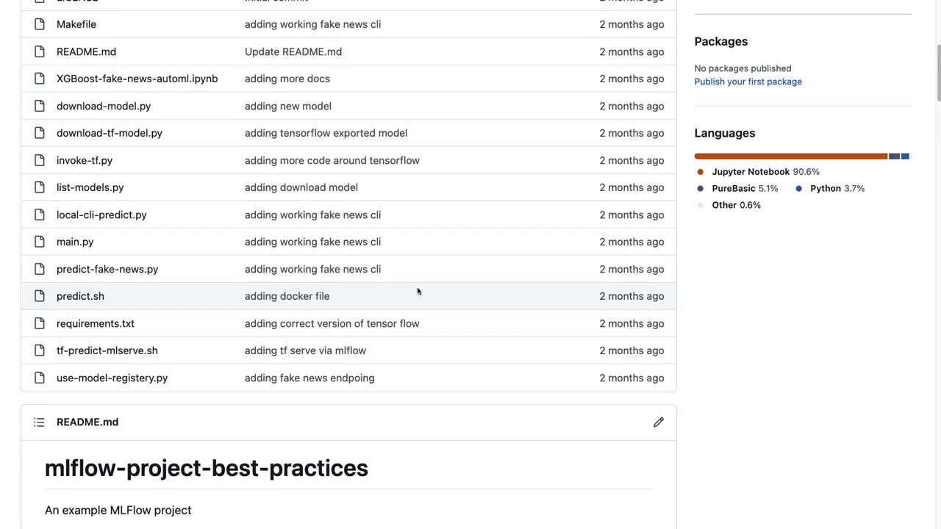
left_click(89, 117)
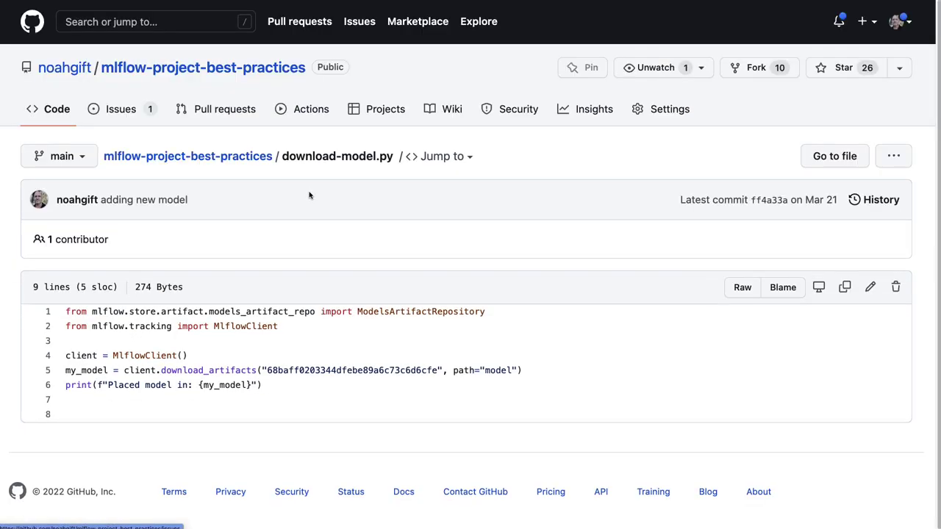
left_click_drag(486, 309, 59, 309)
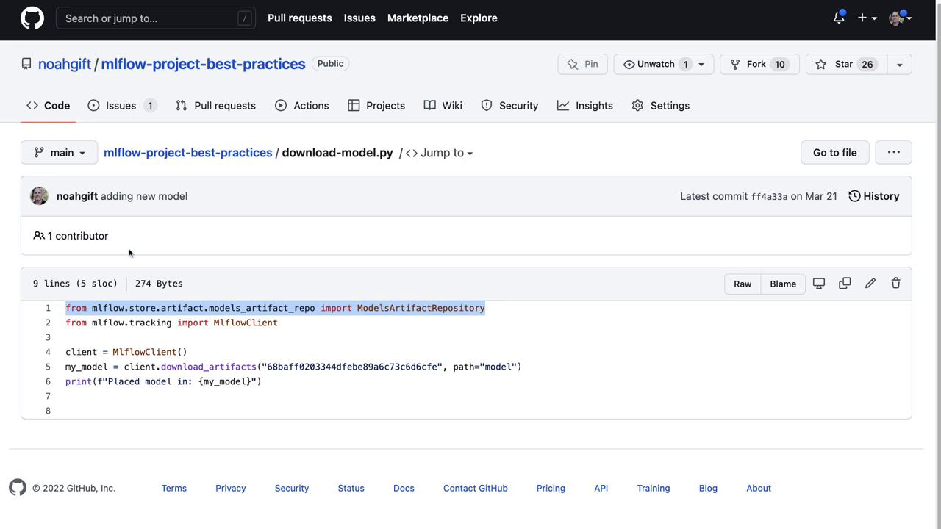
Step: Highlight the code of download-model.py and switch to Amazon SageMaker Canvas
left_click_drag(280, 386, 88, 285)
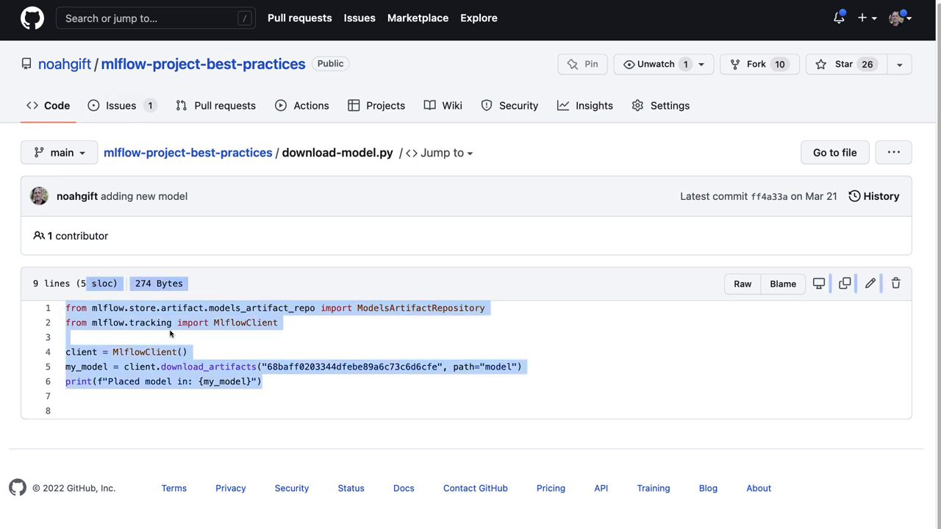
key("super+bracketleft")
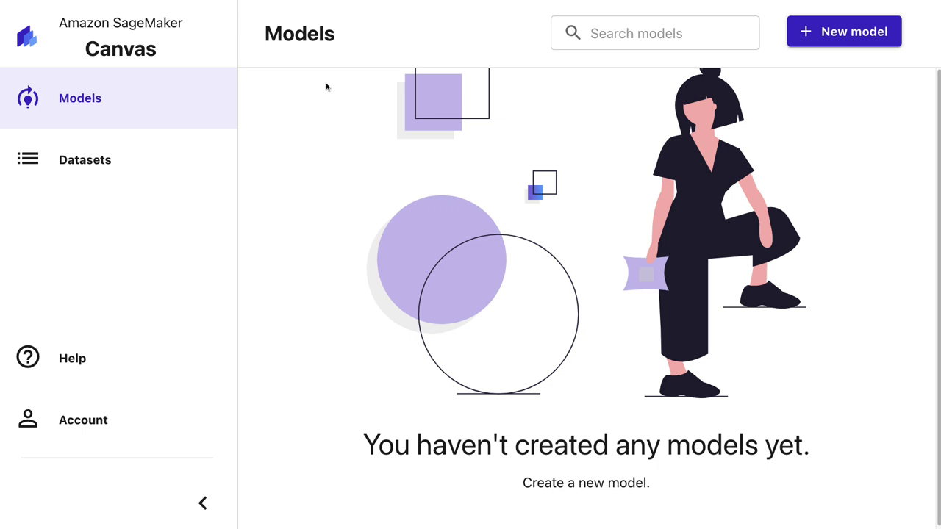
Step: Open the Canvas Datasets page and start importing new data
left_click(93, 160)
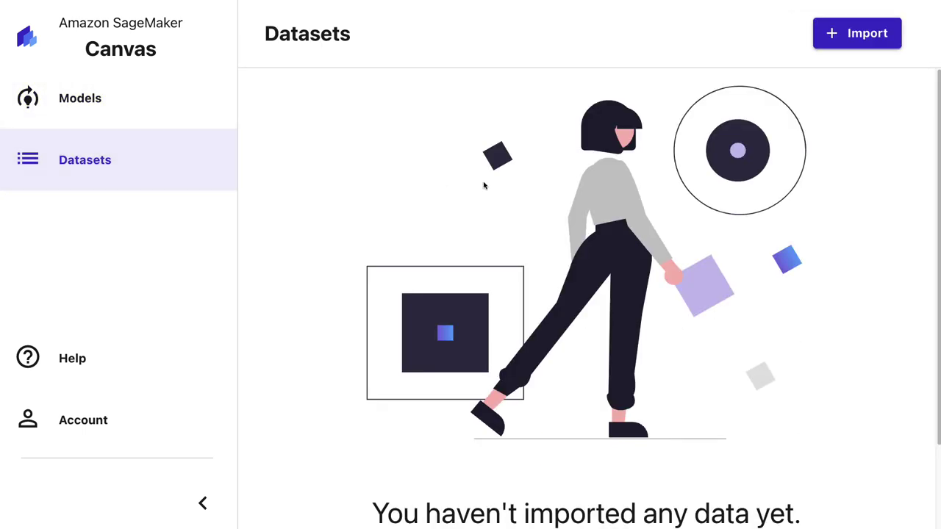
scroll(579, 314, "down", 3)
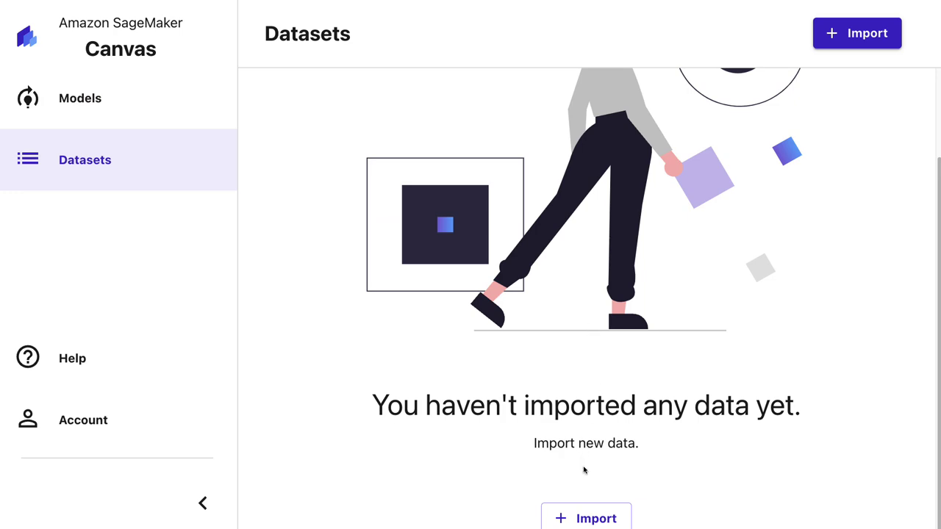
left_click(593, 513)
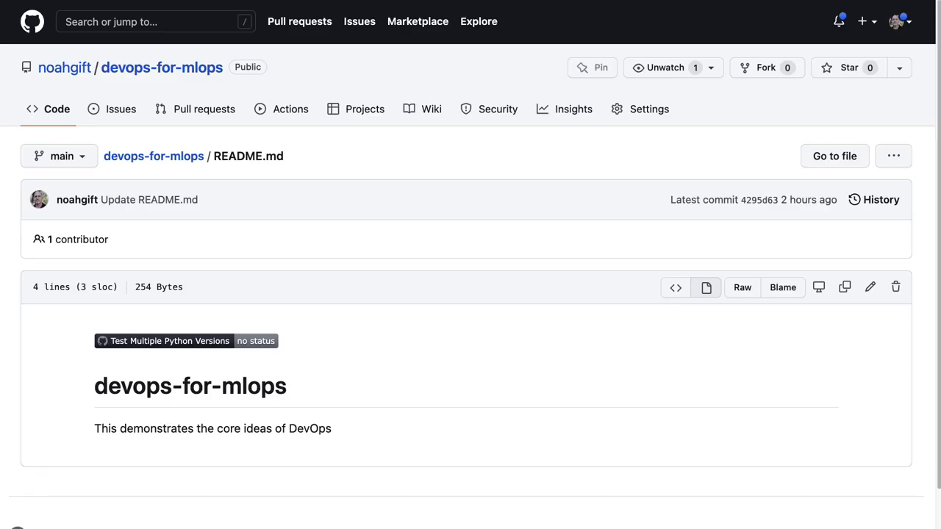
Step: Switch to the devops-for-mlops page on GitHub, search for "social" and open the socialpowernba repository
left_click(89, 23)
type("soc")
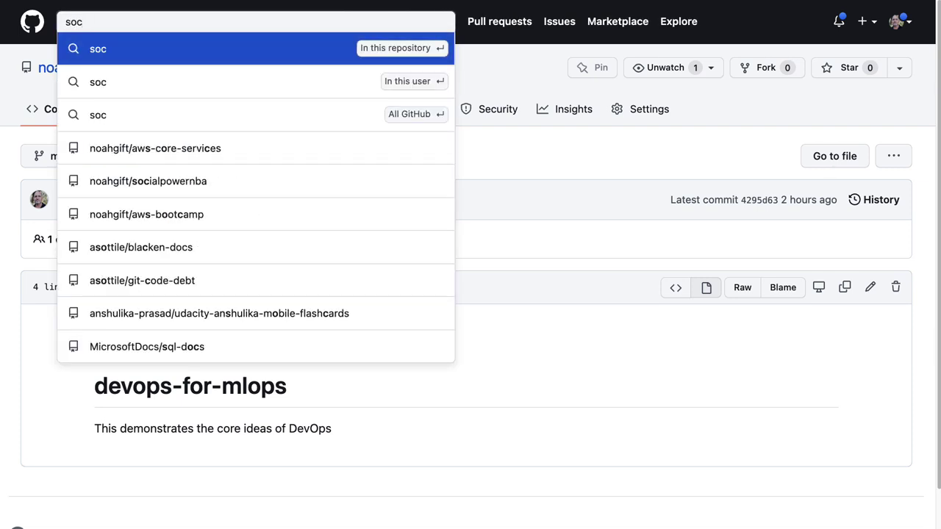
type("ial")
key("Down")
key("Down")
key("Down")
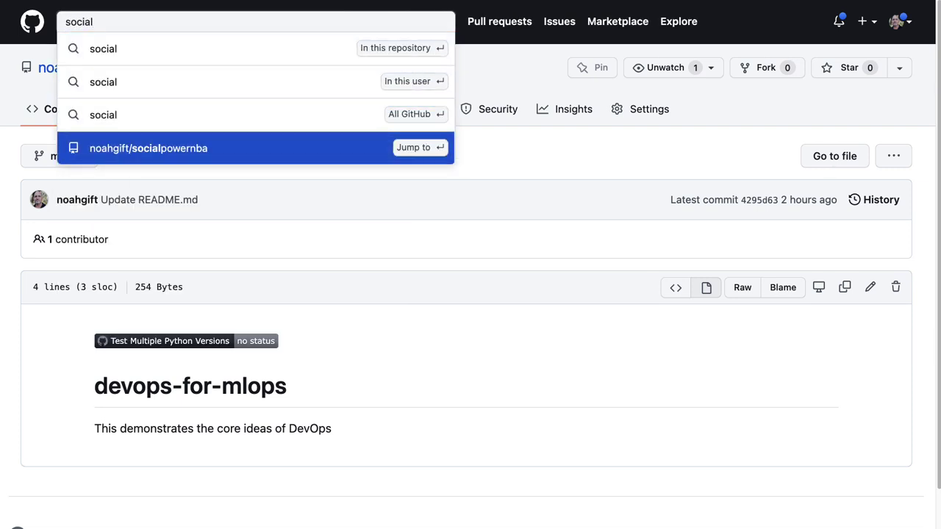
key("Return")
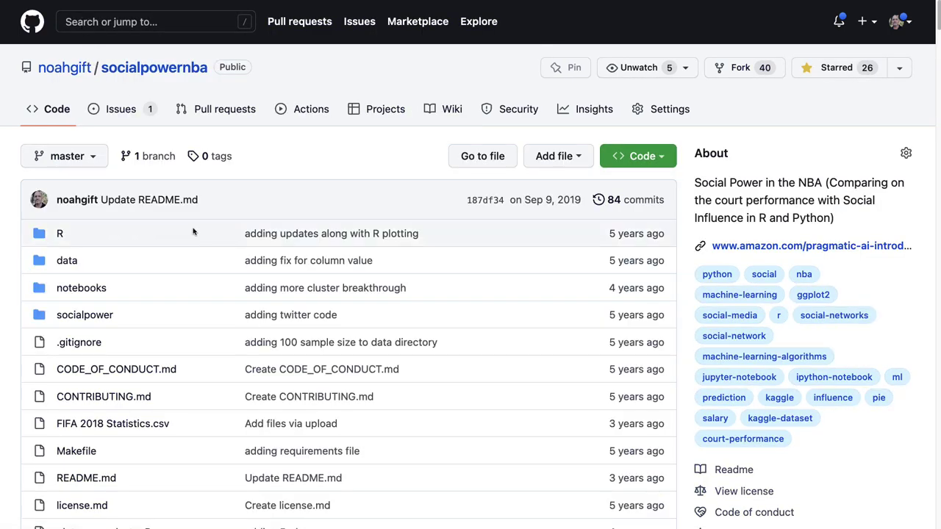
Step: Open the repository's data folder and view nba_2017_players_with_salary_wiki_twitter.csv
scroll(58, 118, "down", 2)
left_click(58, 118)
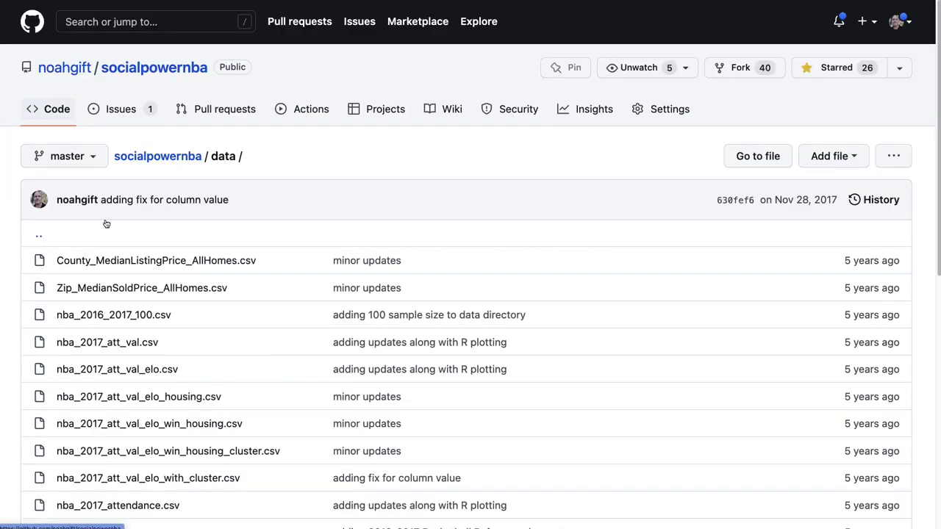
scroll(232, 381, "down", 2)
scroll(277, 336, "down", 2)
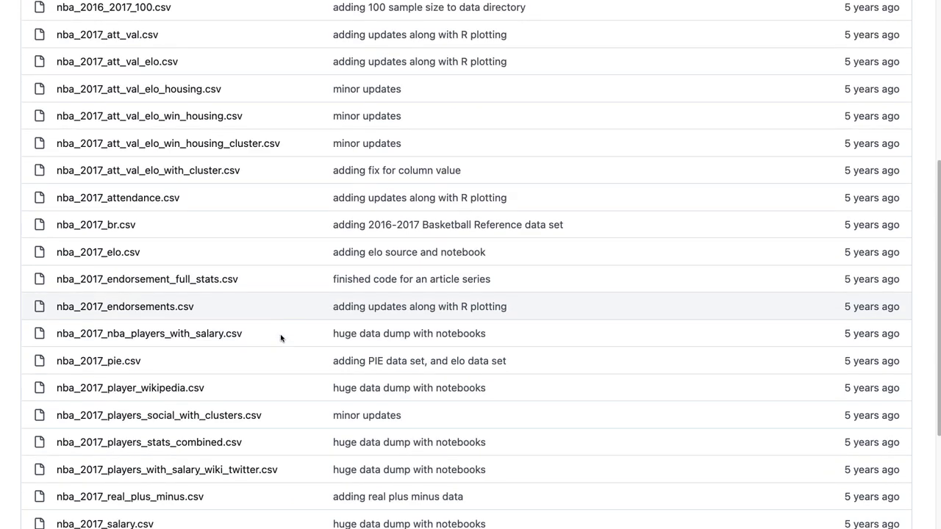
left_click(118, 470)
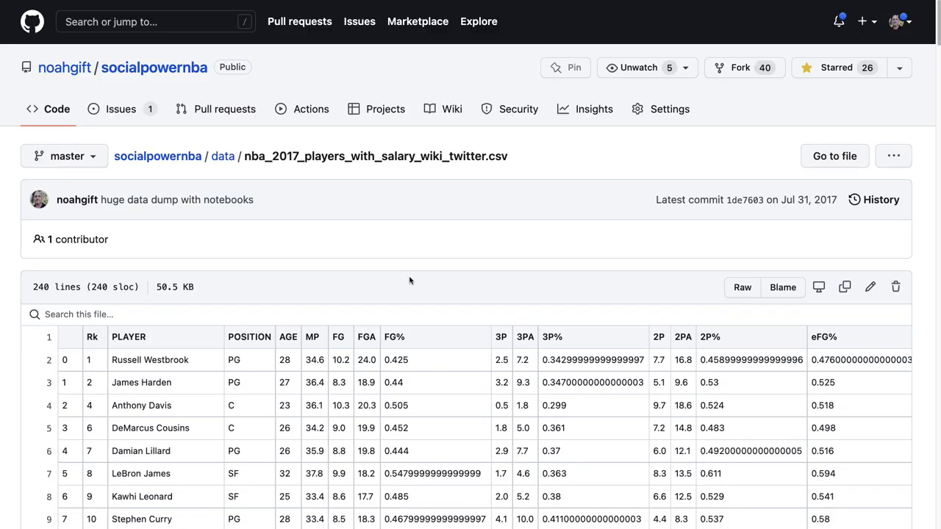
left_click(891, 155)
left_click(461, 177)
left_click(813, 156)
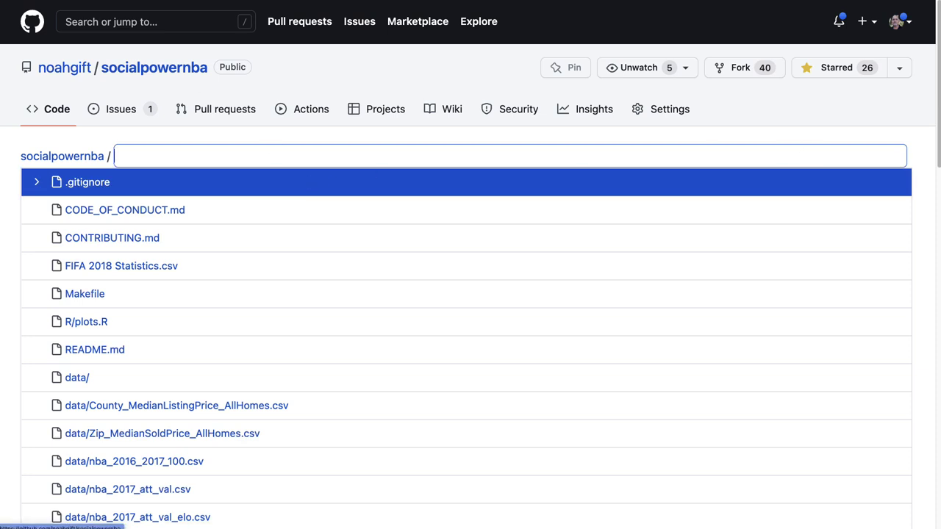
key("Escape")
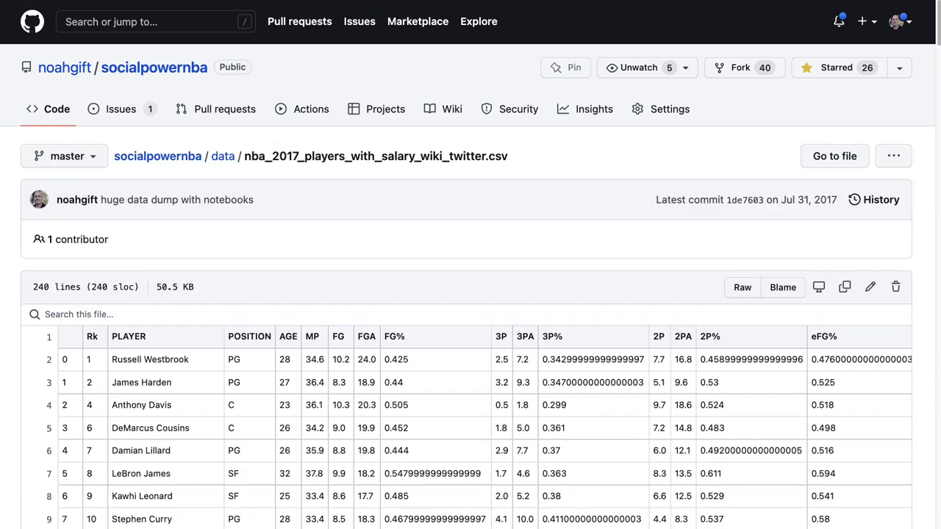
Step: Show the raw contents of the CSV and save it to the Desktop with the .csv extension added to its name
left_click(742, 288)
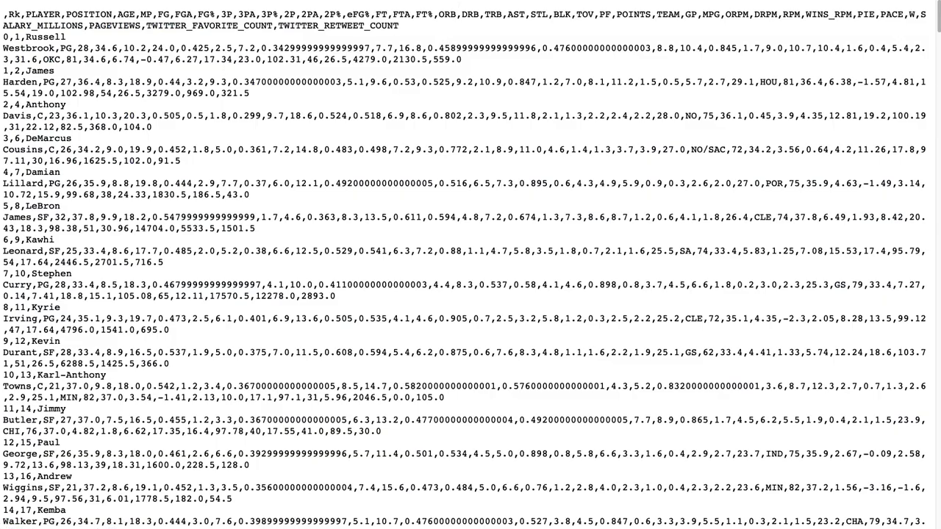
key("super+s")
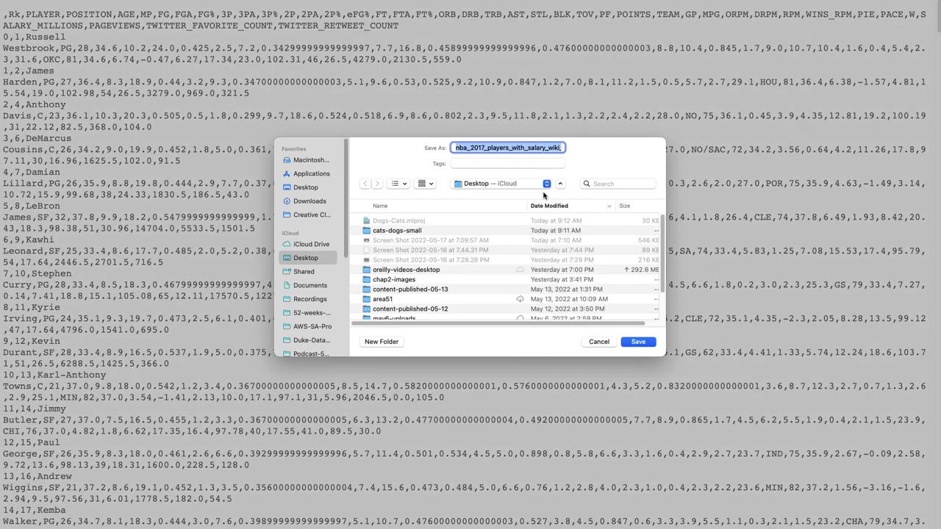
left_click(528, 147)
key("super+Right")
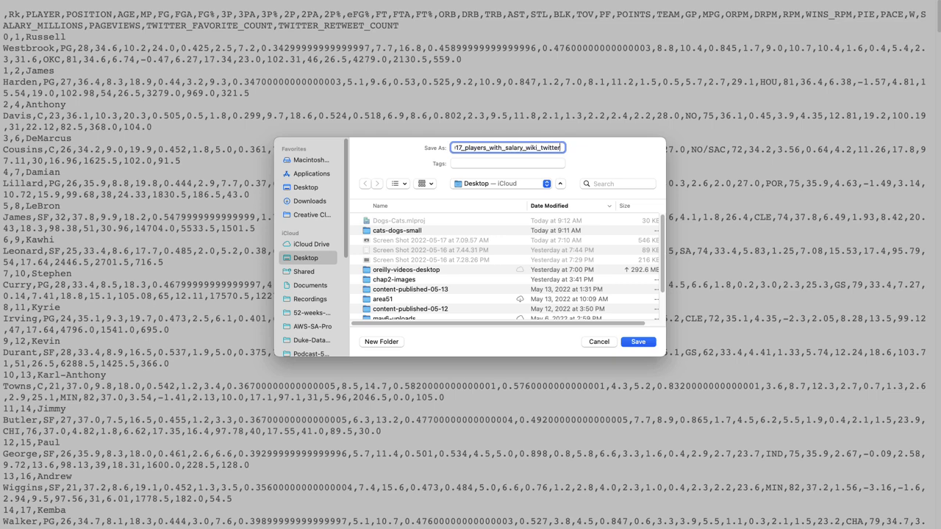
type(".csv")
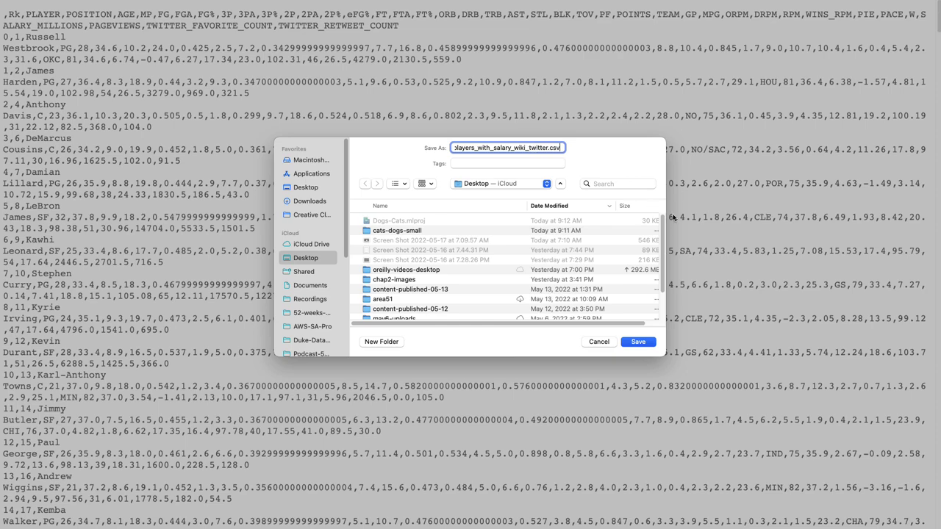
left_click(651, 344)
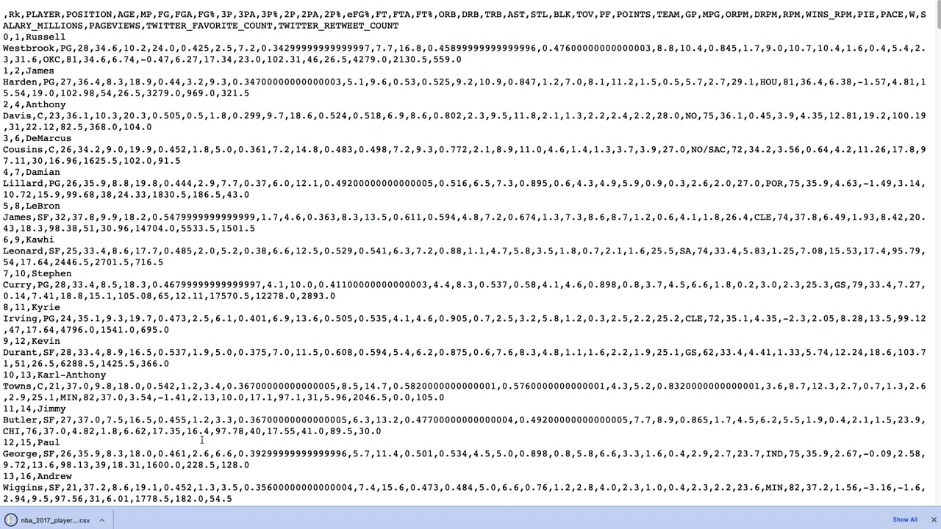
Step: Return to the SageMaker Canvas import dialog, try the local Upload source, read its notice and cancel the import
left_click(76, 522)
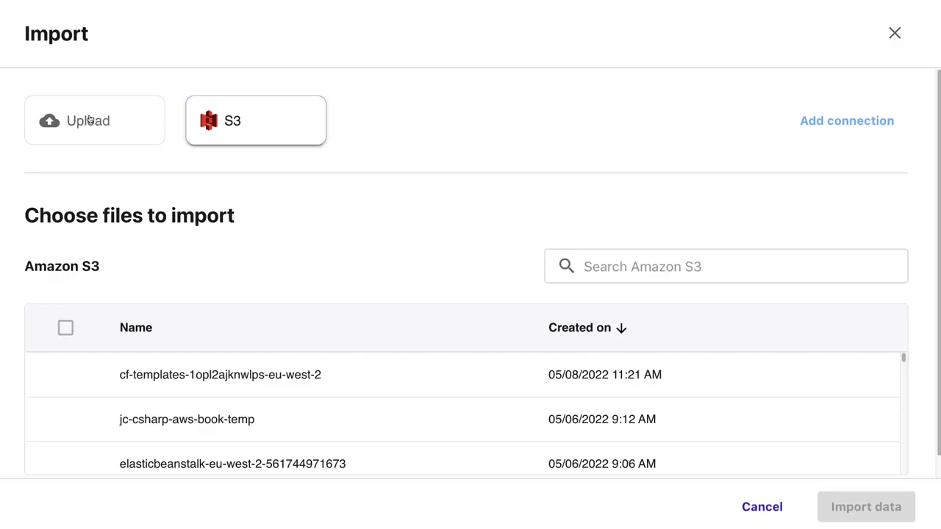
left_click(90, 121)
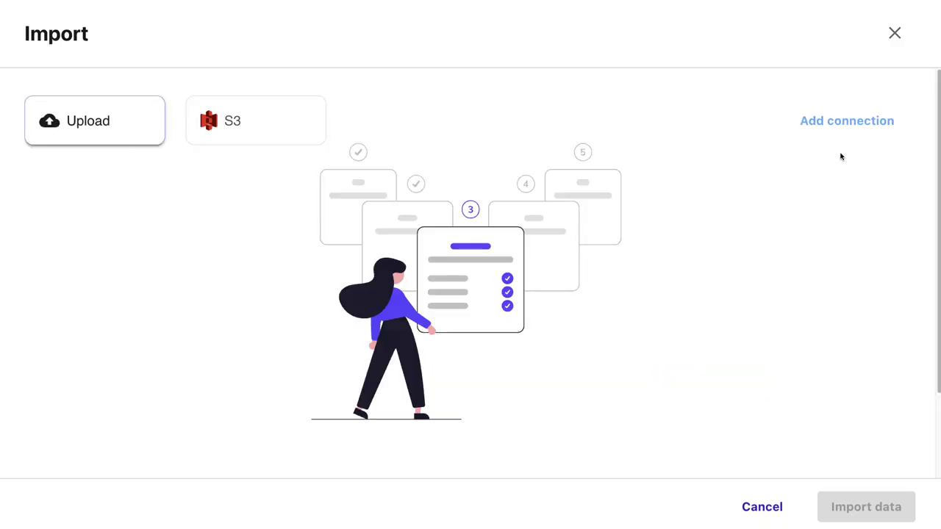
scroll(492, 239, "down", 2)
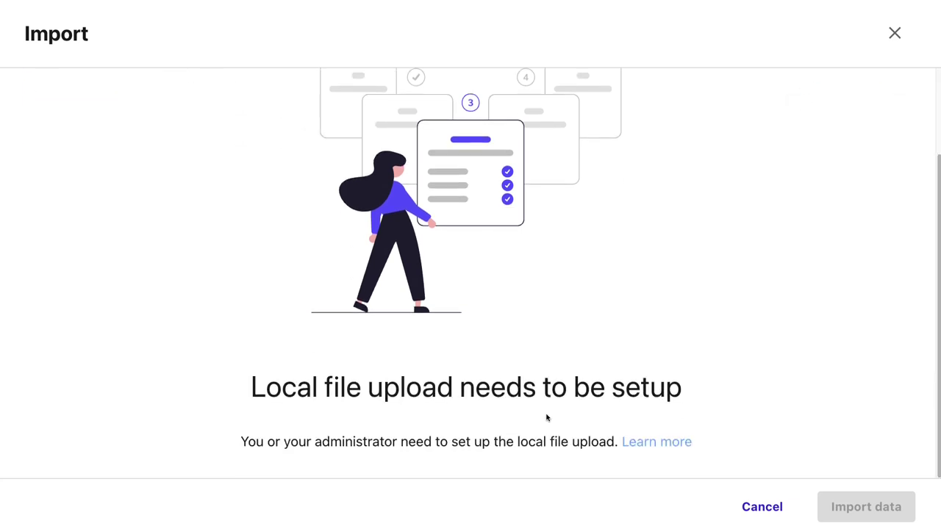
scroll(668, 434, "up", 2)
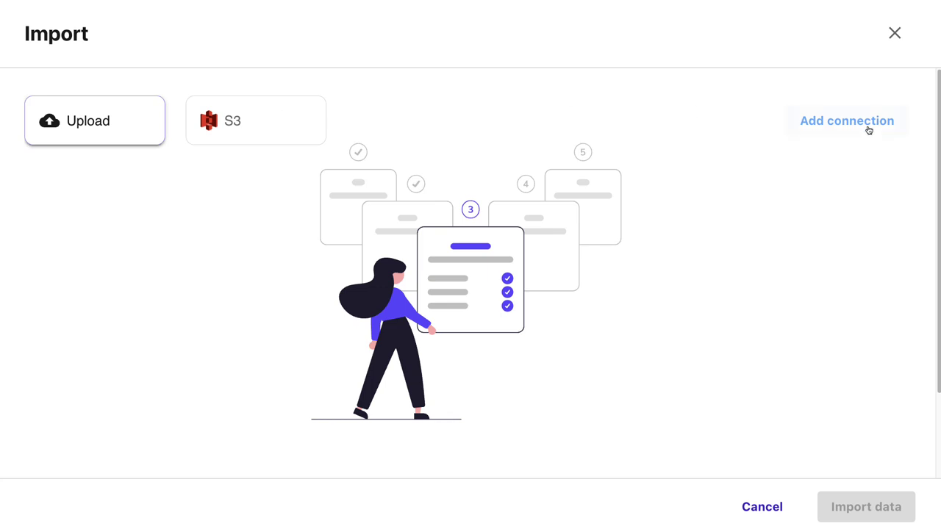
left_click(760, 506)
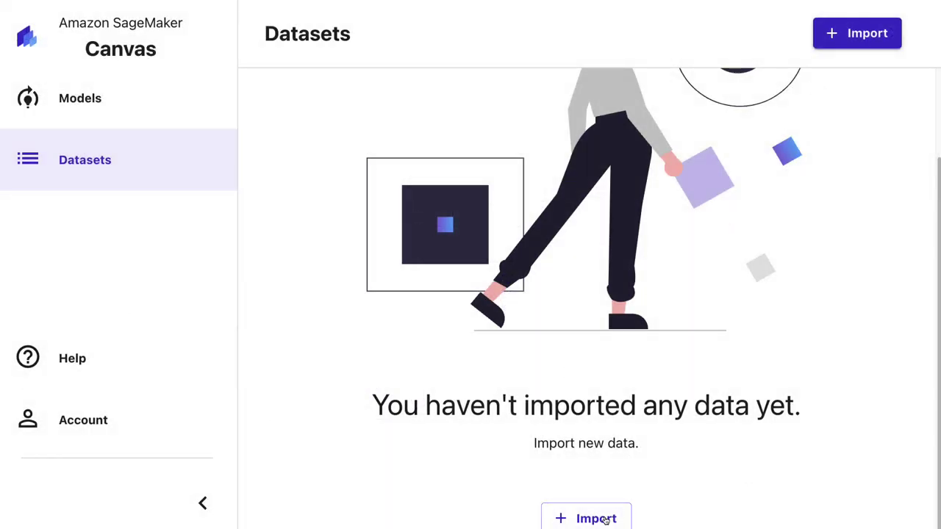
Step: Reopen the Canvas data import and examine which external connection types can be added
left_click(627, 513)
double_click(230, 125)
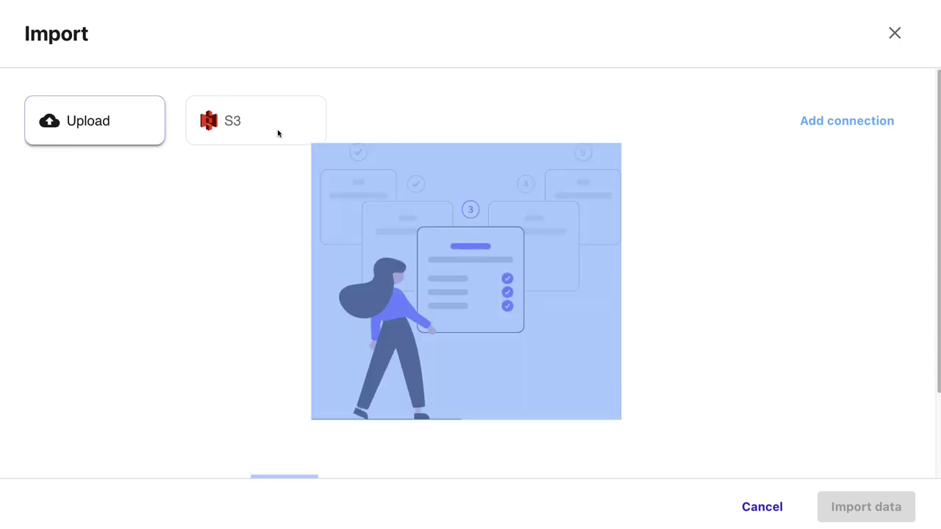
scroll(738, 122, "down", 1)
left_click(837, 91)
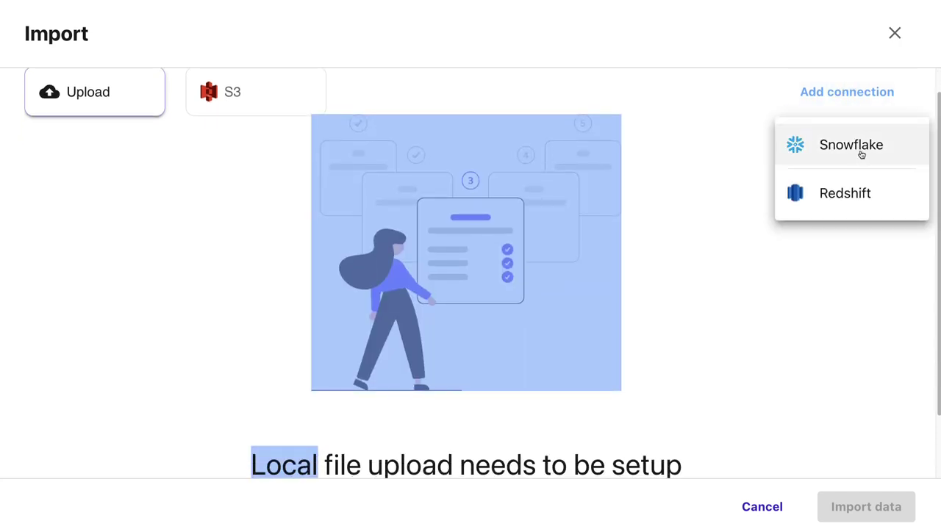
left_click(420, 167)
Step: Highlight the local file upload setup notice and open its linked documentation
scroll(487, 219, "down", 3)
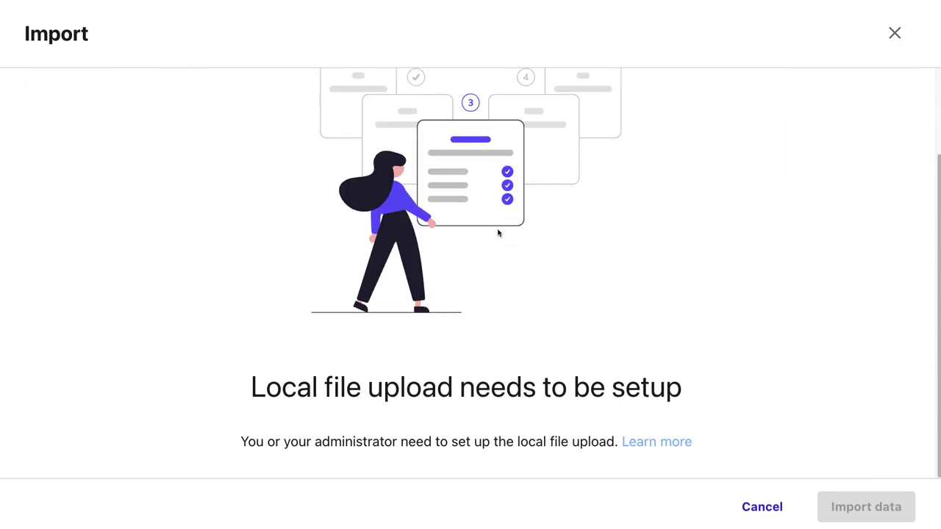
left_click_drag(243, 445, 593, 456)
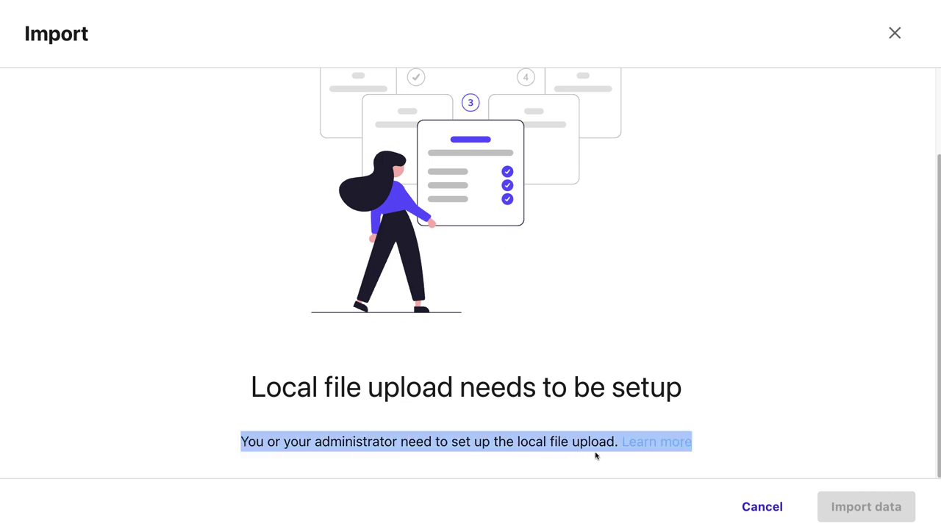
left_click(672, 444)
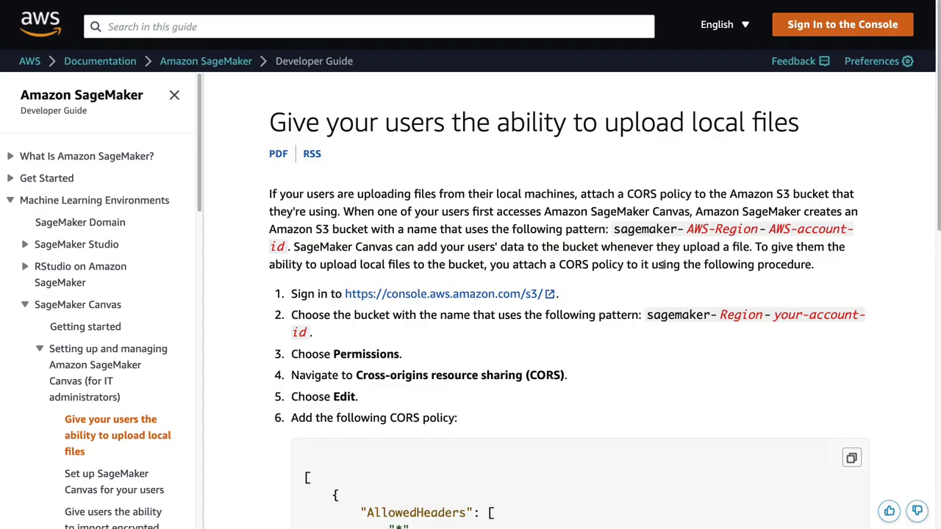
Step: Review the AWS guide on letting users upload local files, including its title, CORS policy and closing requirements
scroll(635, 297, "down", 2)
scroll(641, 293, "up", 2)
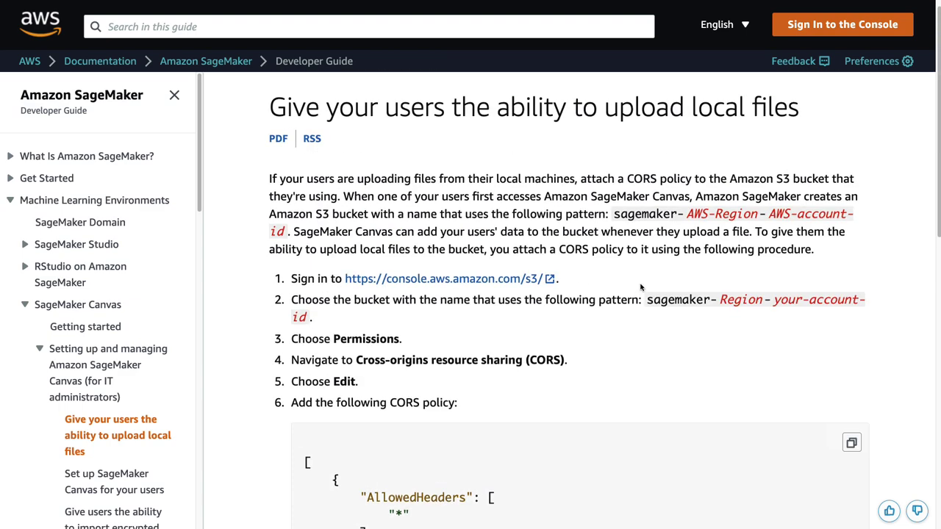
left_click_drag(386, 107, 814, 116)
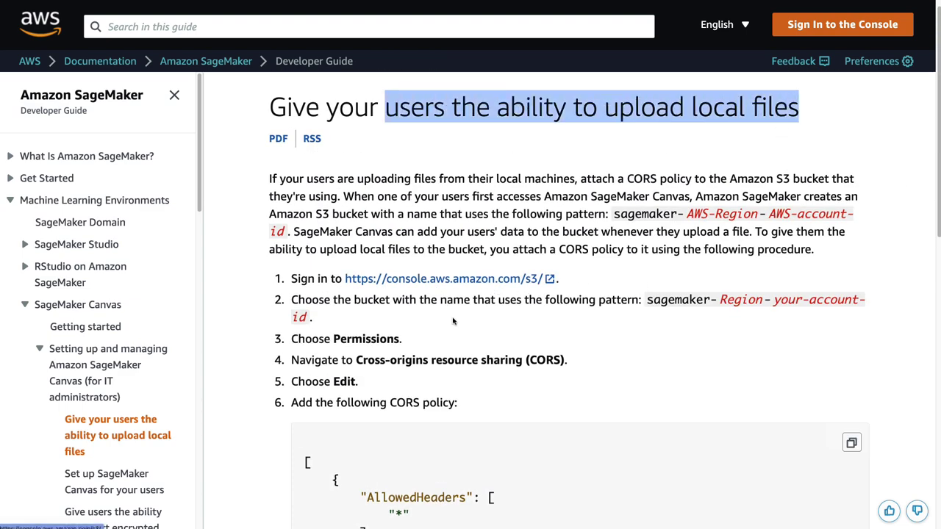
scroll(528, 376, "down", 3)
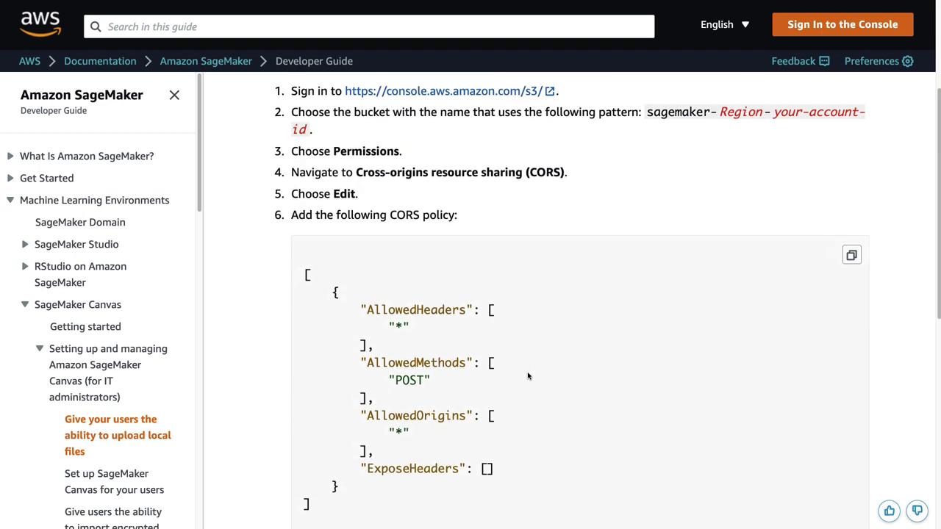
scroll(533, 376, "down", 5)
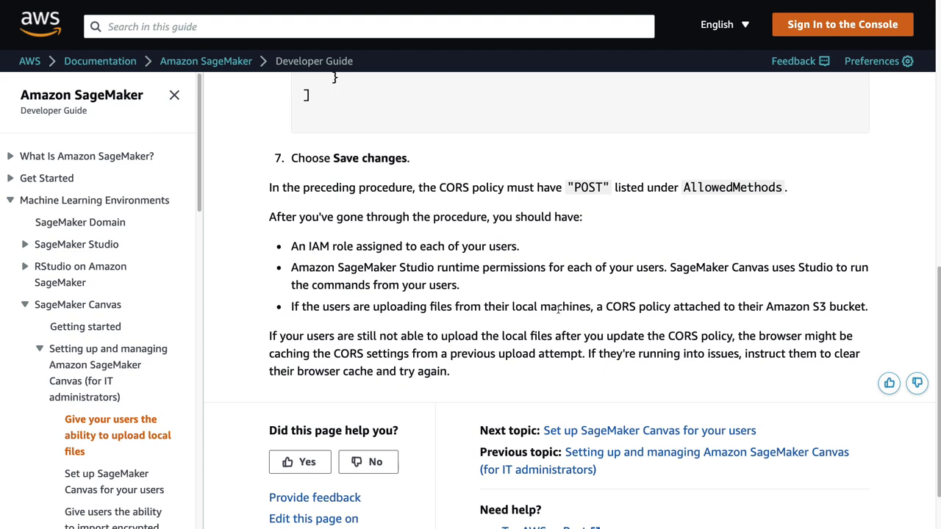
scroll(615, 237, "up", 8)
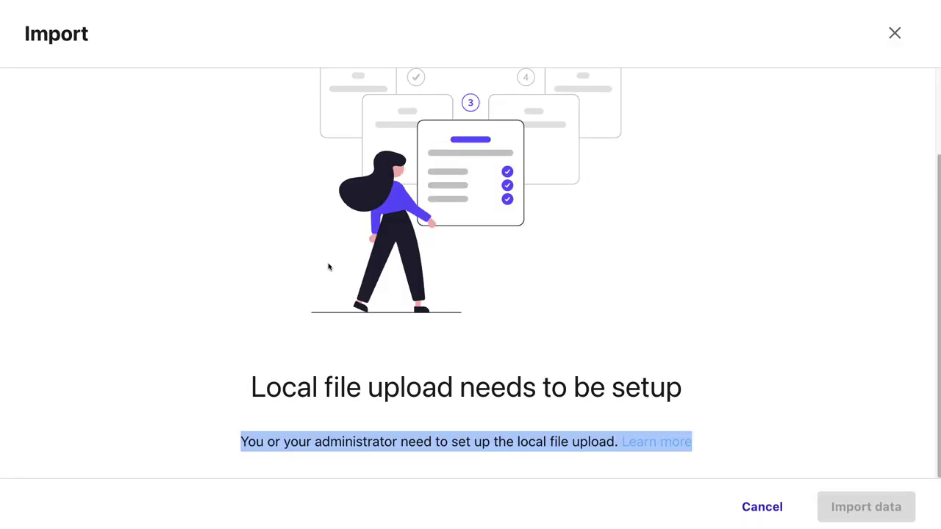
Step: Close the Canvas data import and open the Models page
scroll(599, 120, "up", 1)
left_click(893, 31)
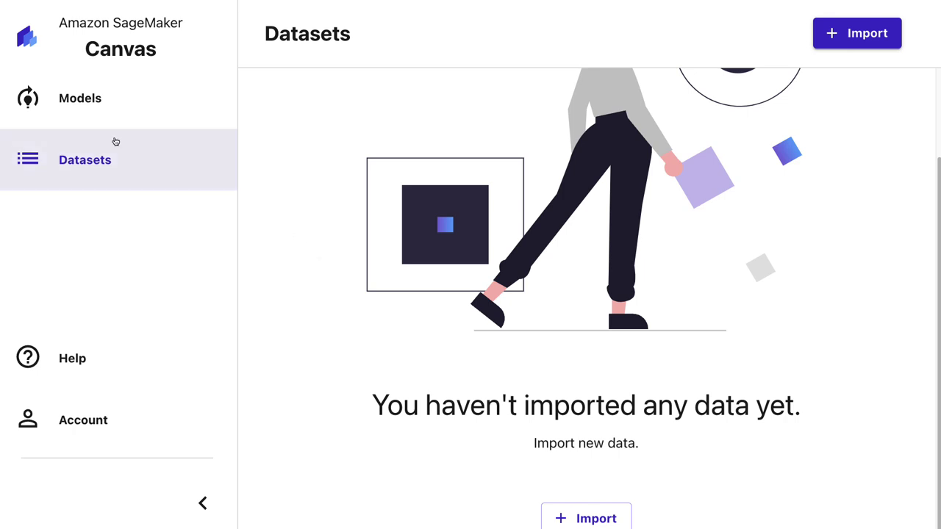
left_click(90, 110)
scroll(416, 292, "down", 1)
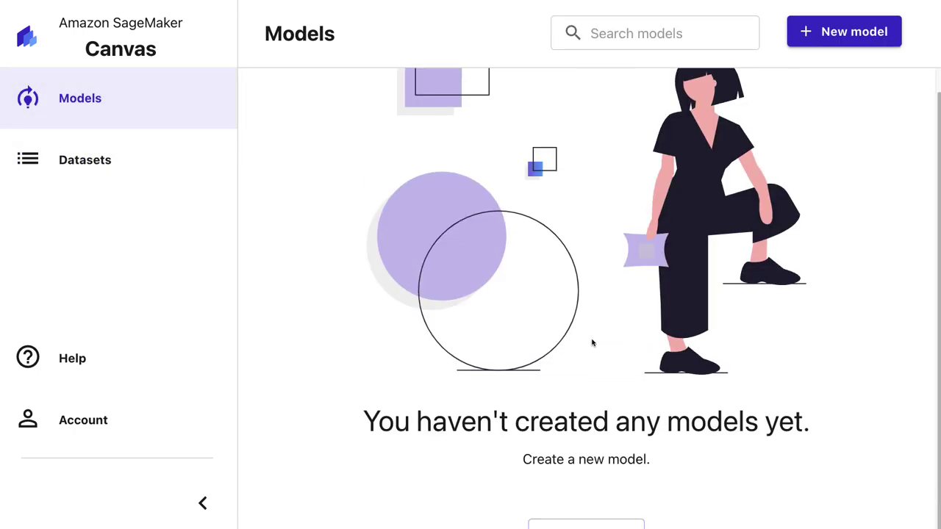
Step: Search the Canvas models for "*" and open the Datasets page
left_click(594, 32)
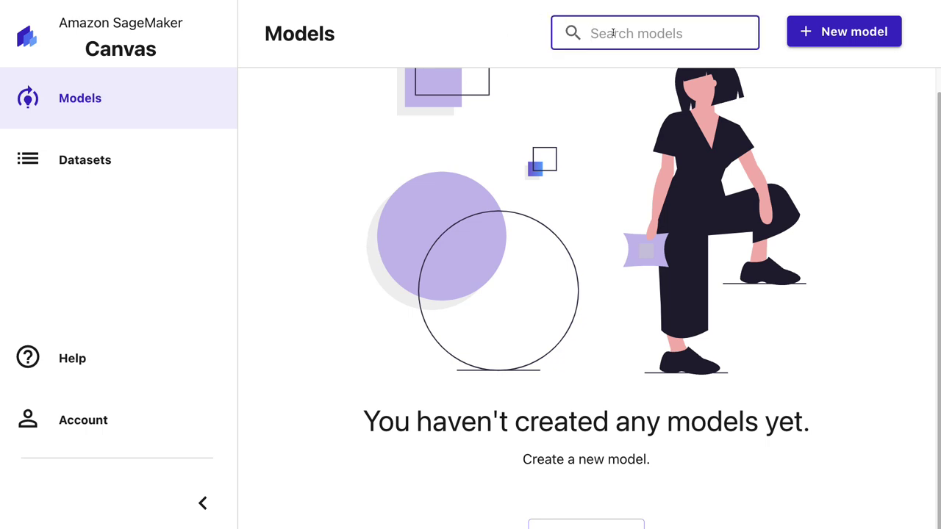
type("*")
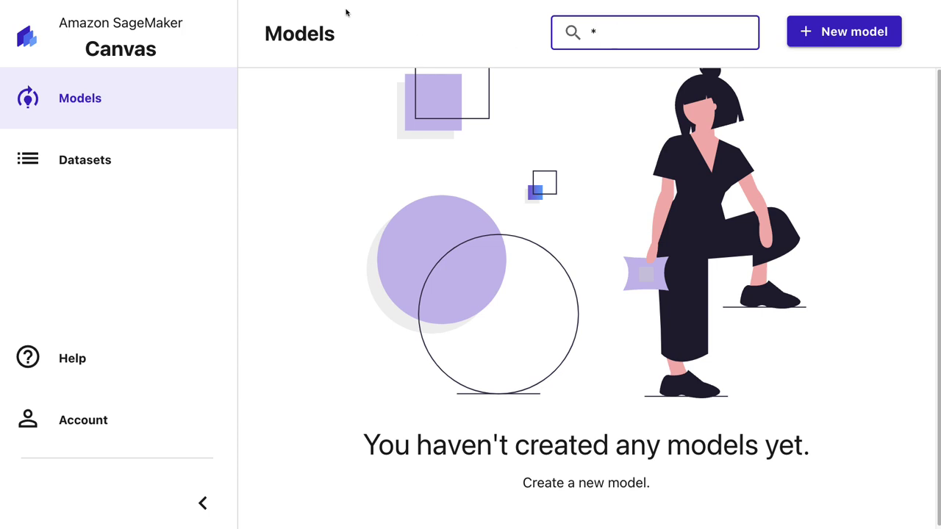
left_click(84, 160)
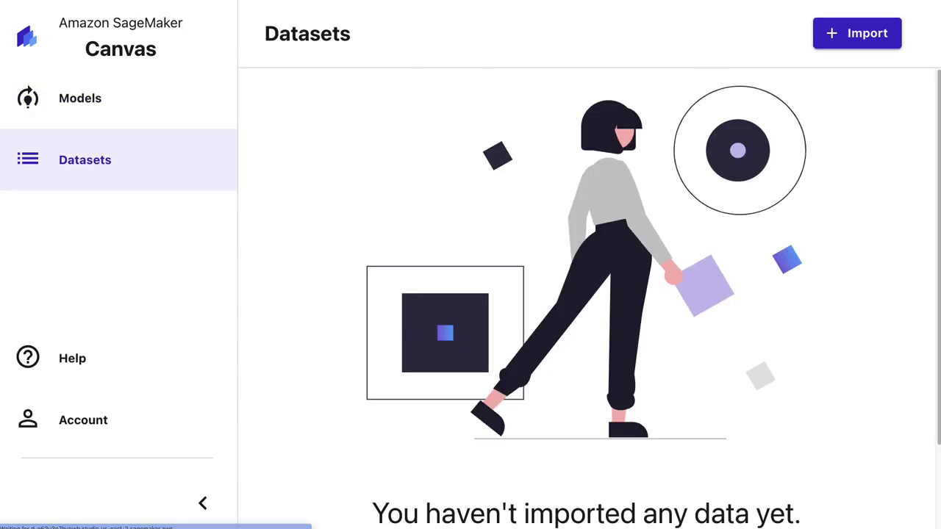
right_click(103, 24)
left_click(133, 28)
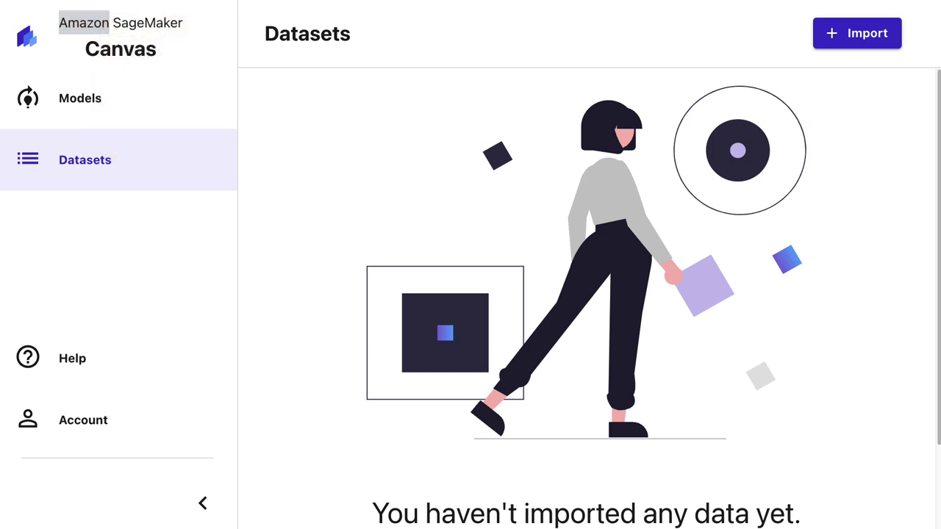
Step: Switch to the AWS console, open the SageMaker Studio page and set the region to Ohio
key("Return")
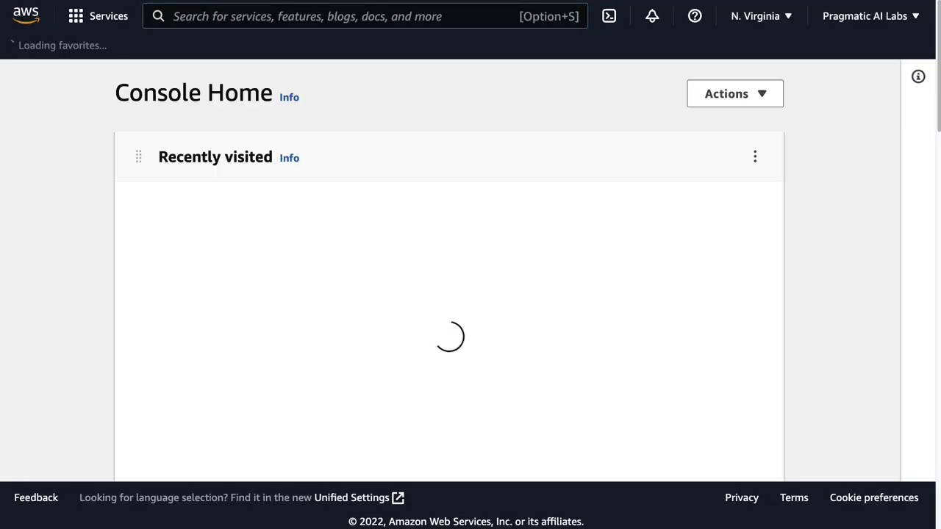
left_click(226, 213)
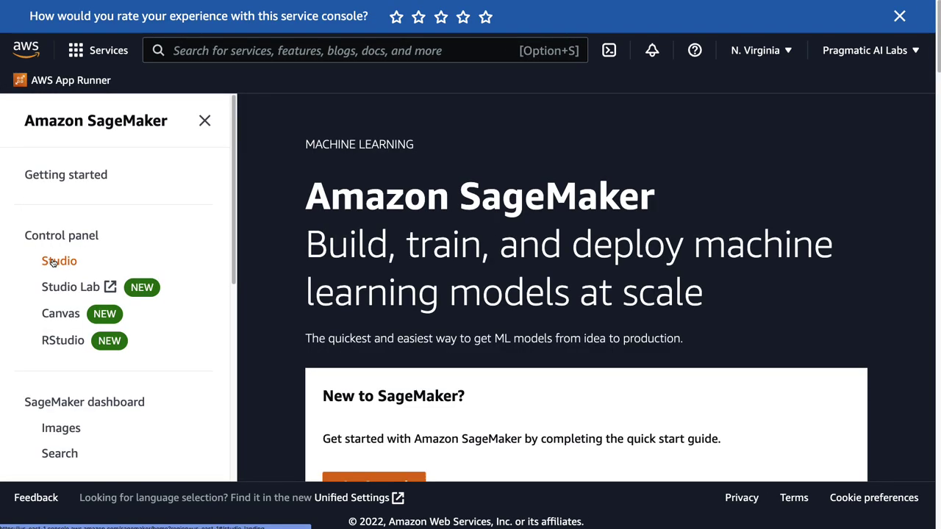
left_click(53, 262)
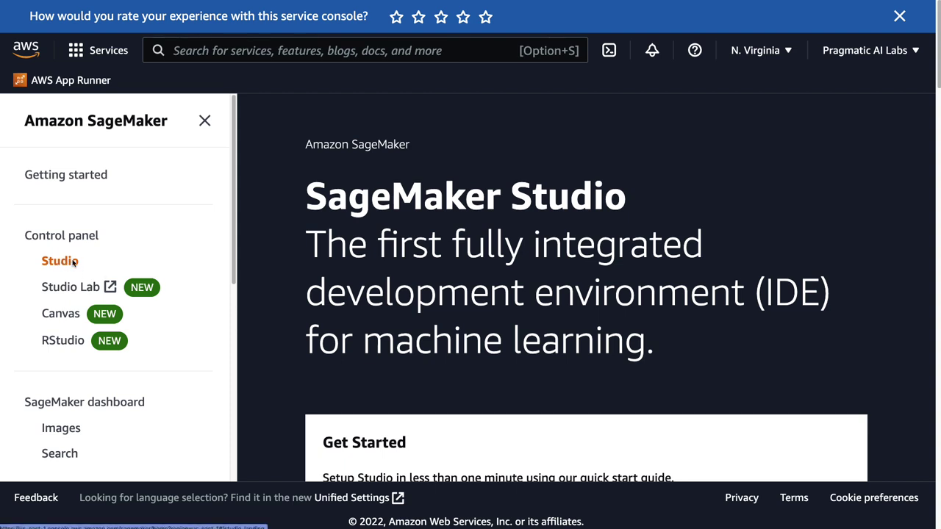
left_click(762, 52)
left_click(589, 128)
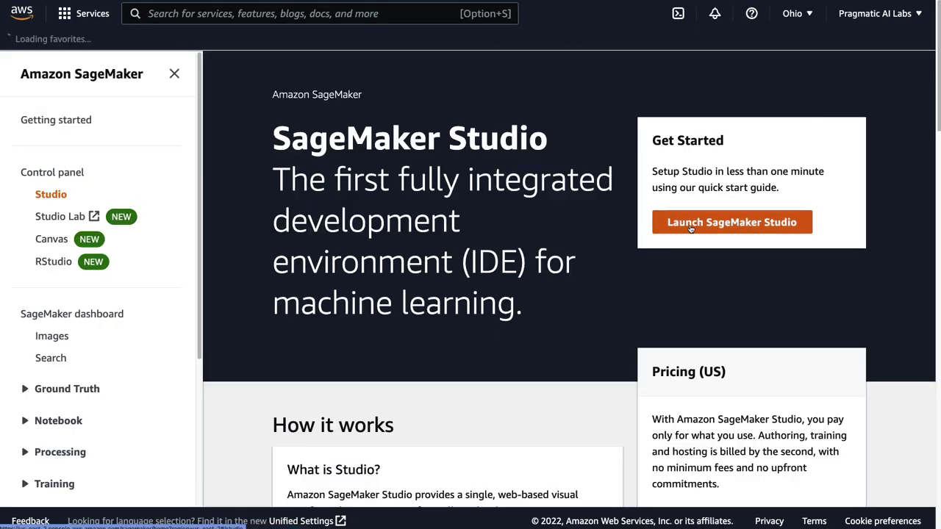
Step: Open the default user profile from the SageMaker Control Panel and launch Studio for it
left_click(736, 224)
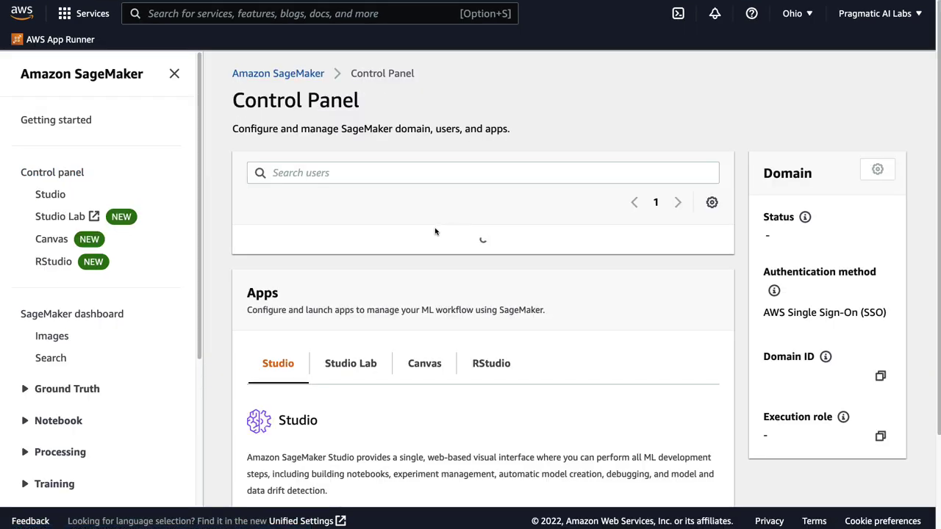
scroll(416, 355, "down", 5)
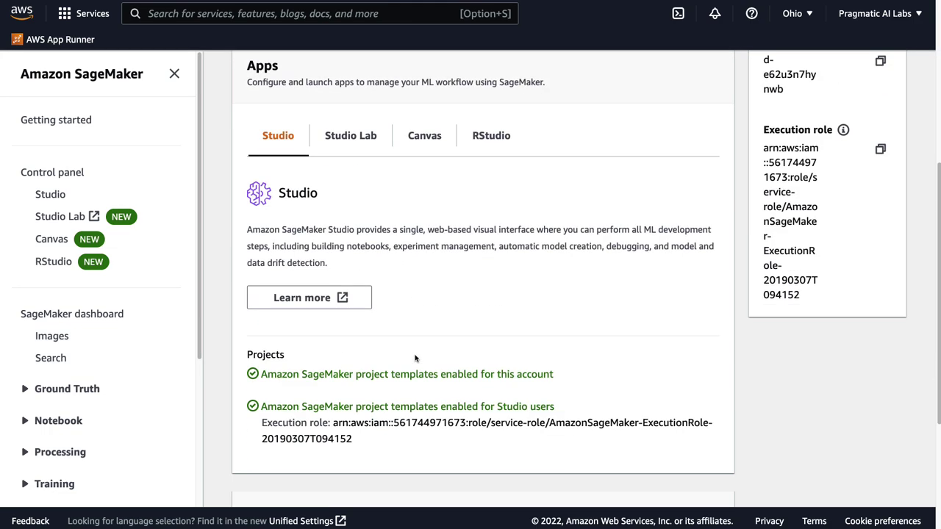
scroll(415, 350, "up", 5)
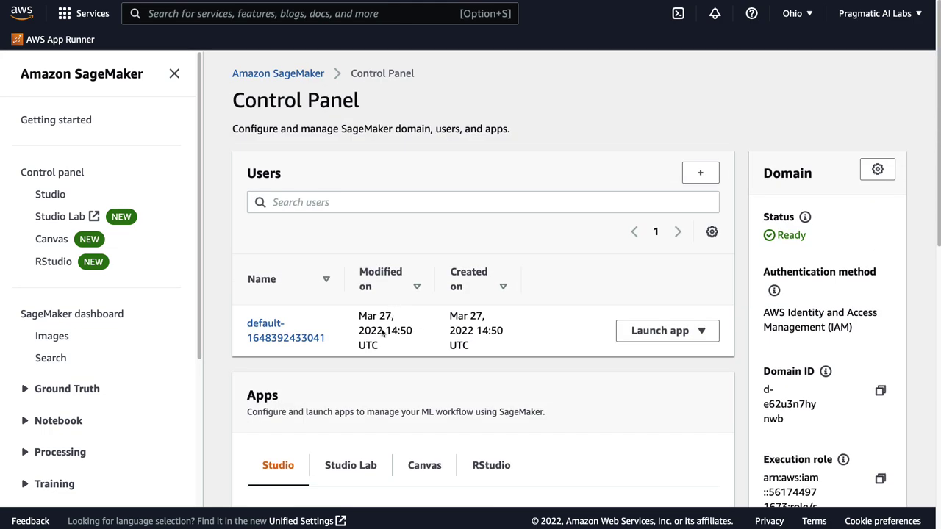
left_click(272, 338)
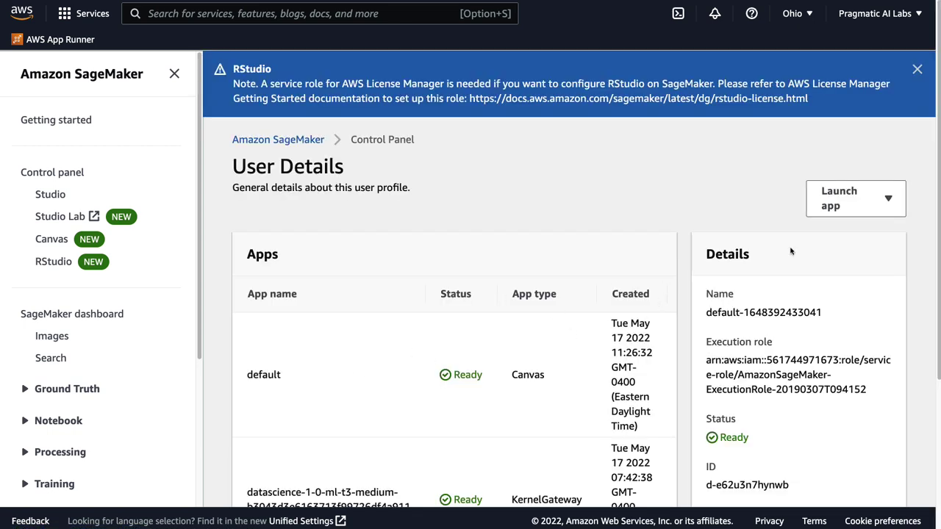
left_click(851, 209)
left_click(846, 229)
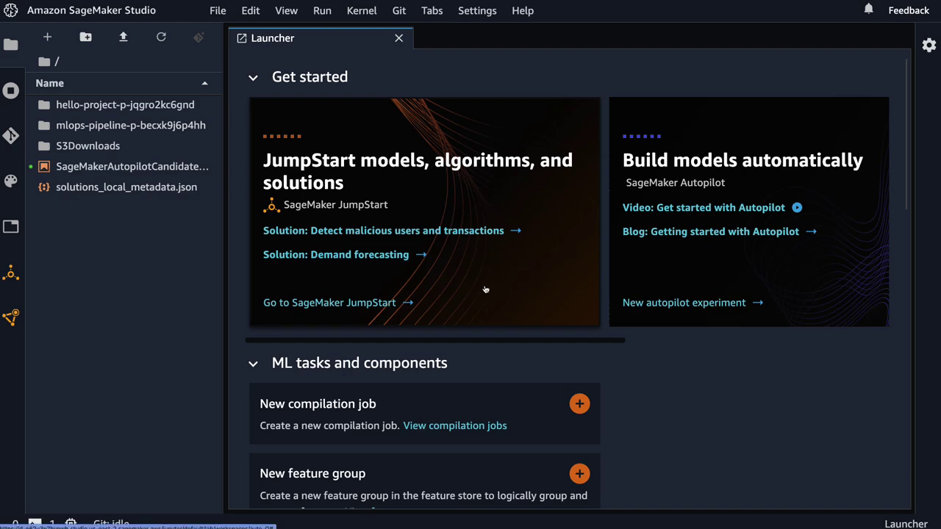
Step: Start a new Autopilot experiment and name it nba
left_click(697, 302)
scroll(488, 209, "down", 1)
left_click(361, 174)
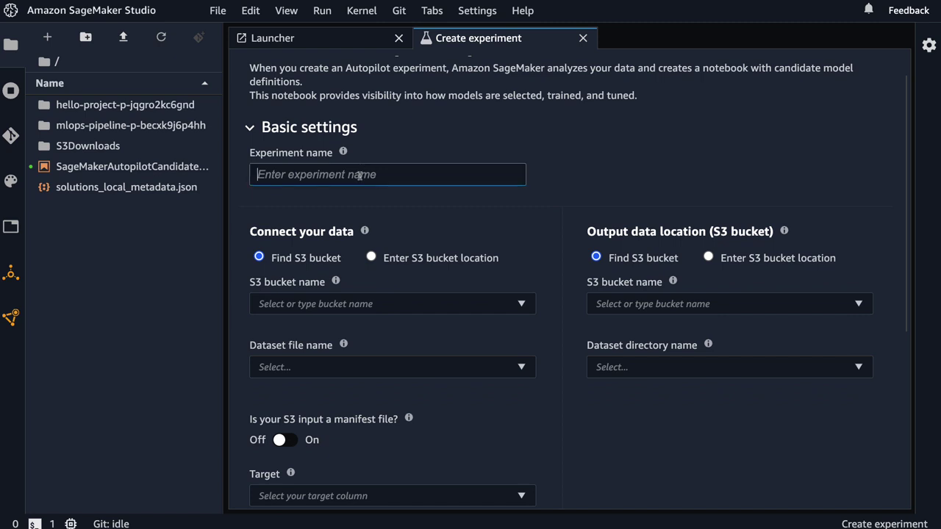
type("nba")
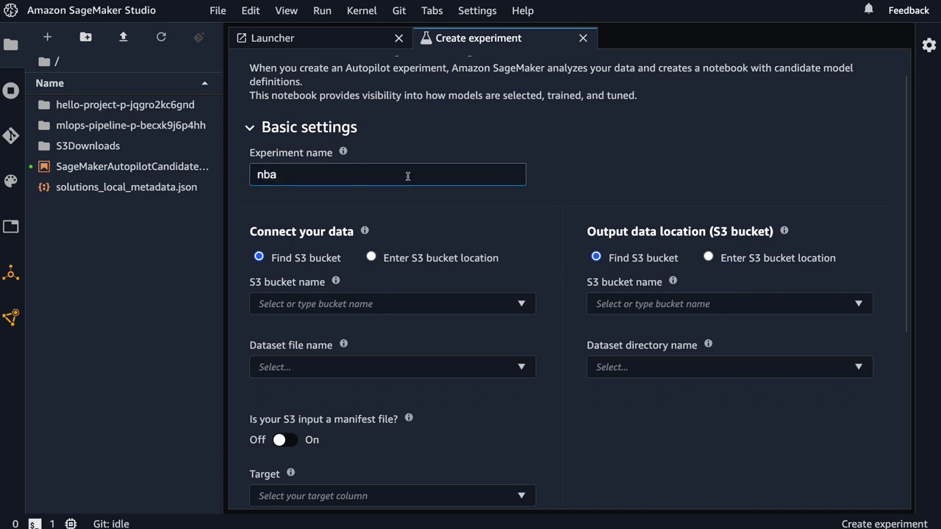
Step: Examine the list of S3 buckets and their regions available as the experiment's input data source
scroll(541, 231, "down", 1)
left_click(317, 270)
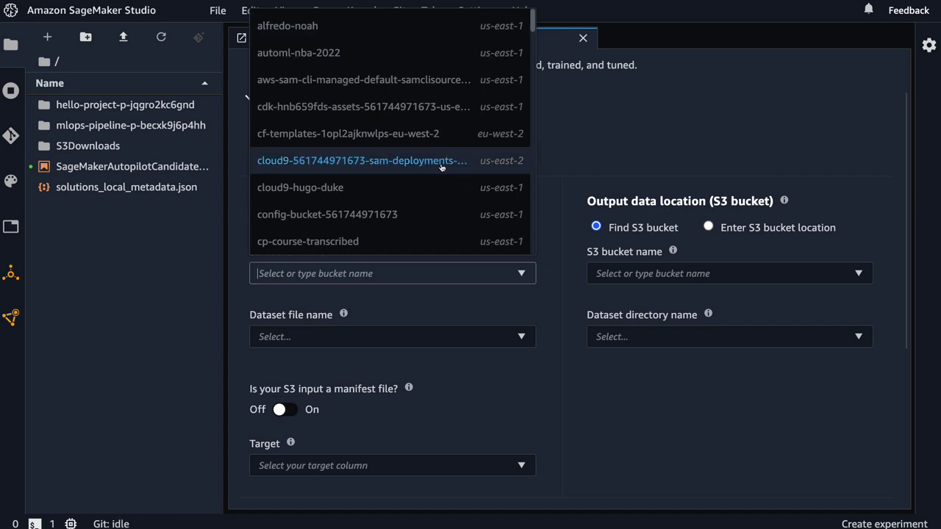
scroll(445, 205, "down", 12)
scroll(447, 204, "down", 10)
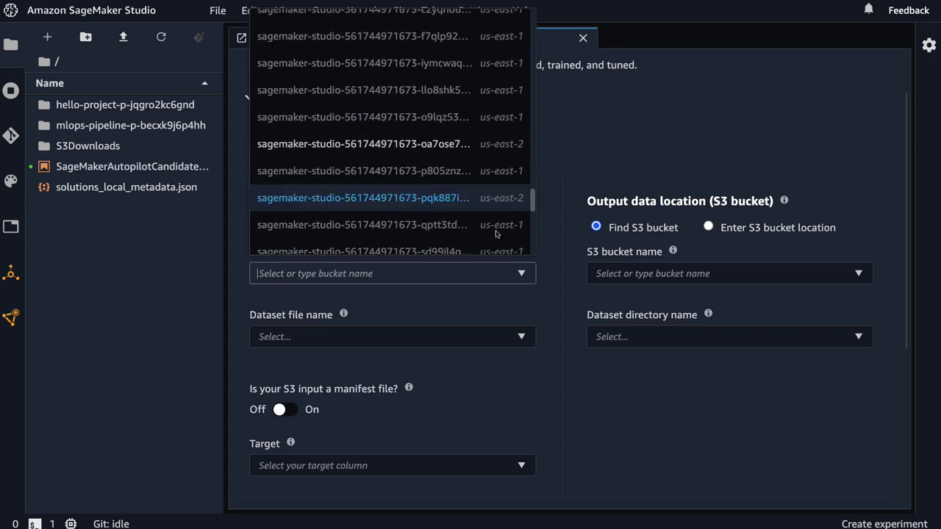
scroll(505, 239, "down", 10)
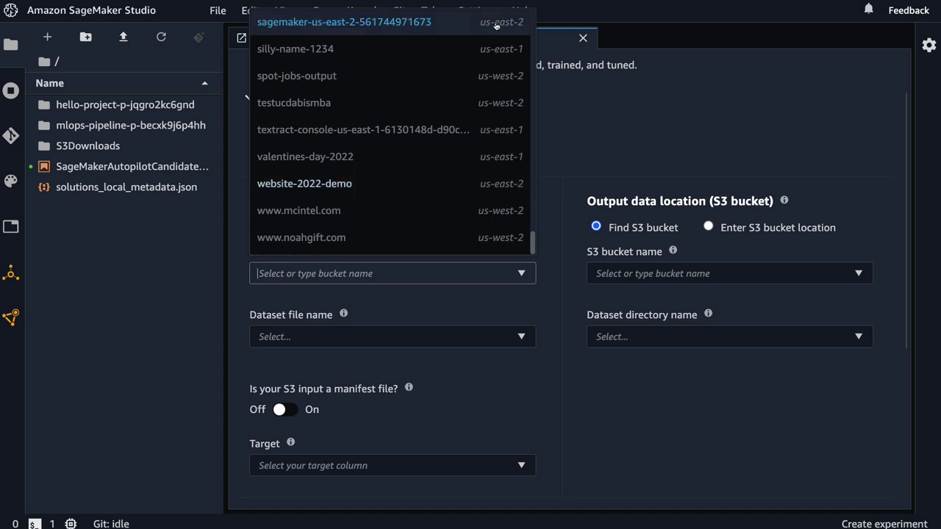
scroll(444, 167, "up", 5)
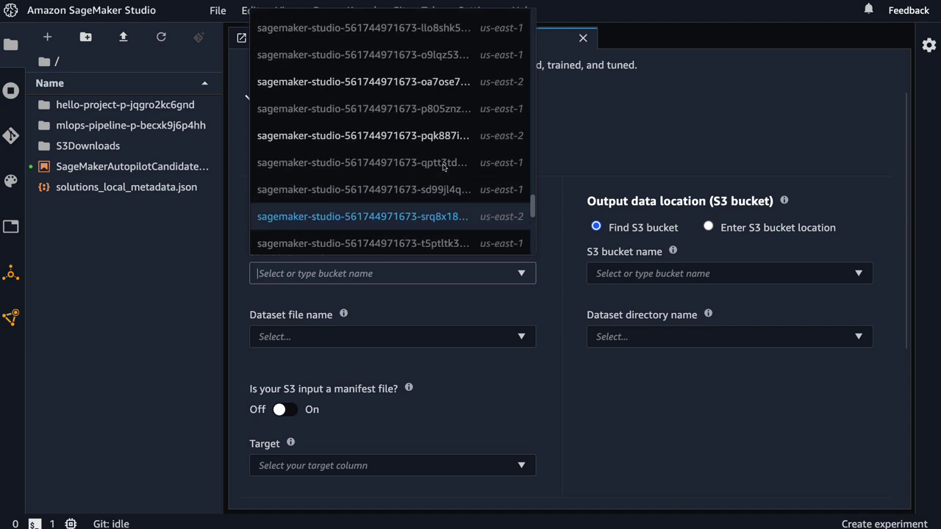
scroll(444, 164, "up", 10)
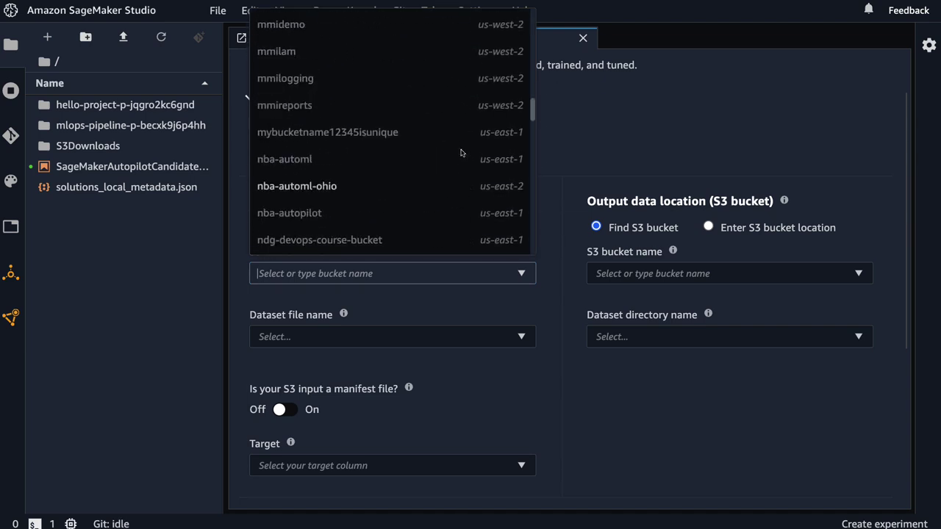
scroll(463, 150, "up", 10)
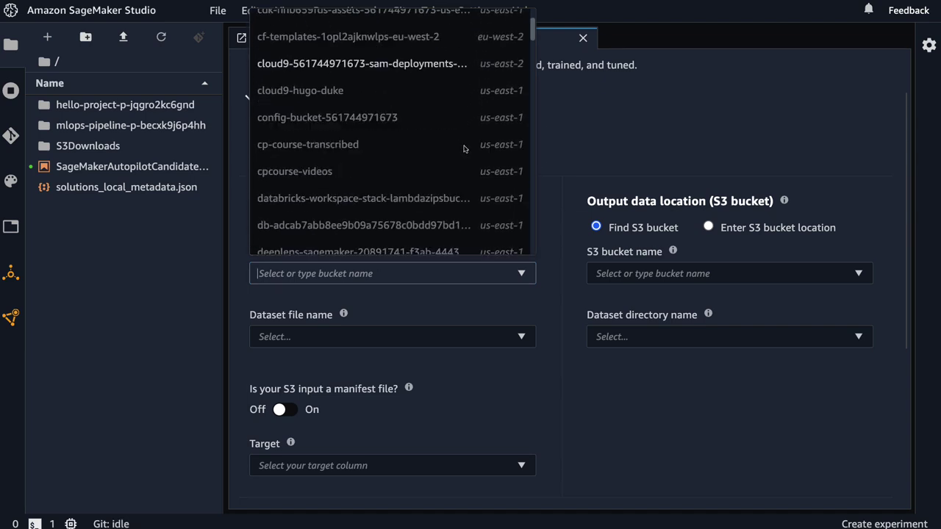
scroll(465, 145, "up", 2)
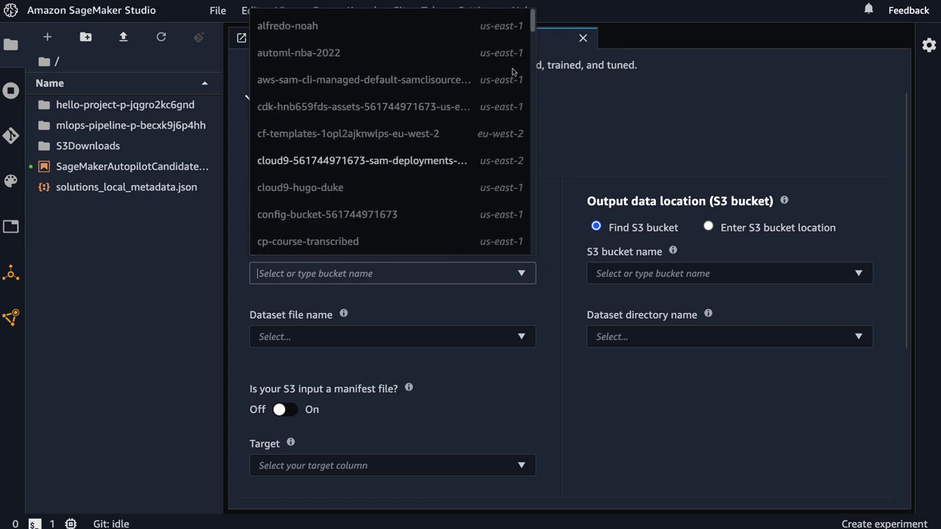
left_click(553, 47)
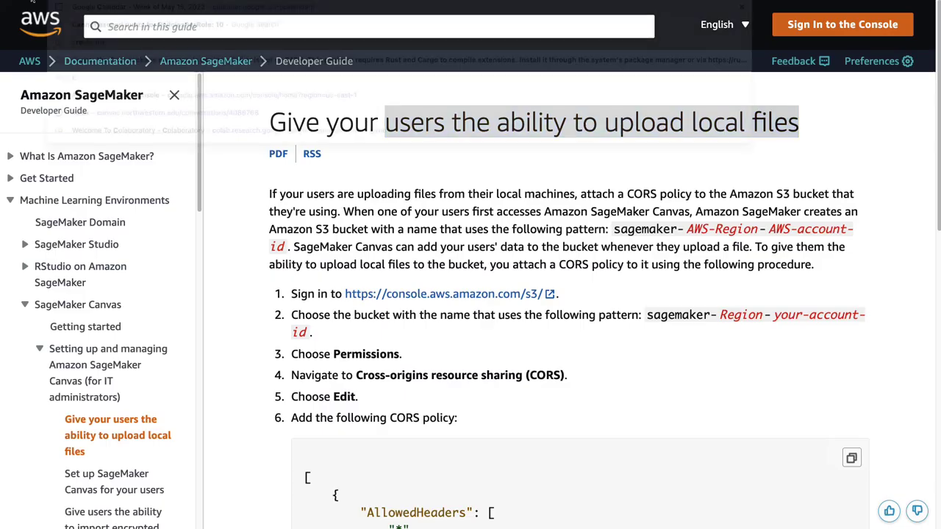
Step: Switch to the AWS console, search the services for s3 and open S3
key("Return")
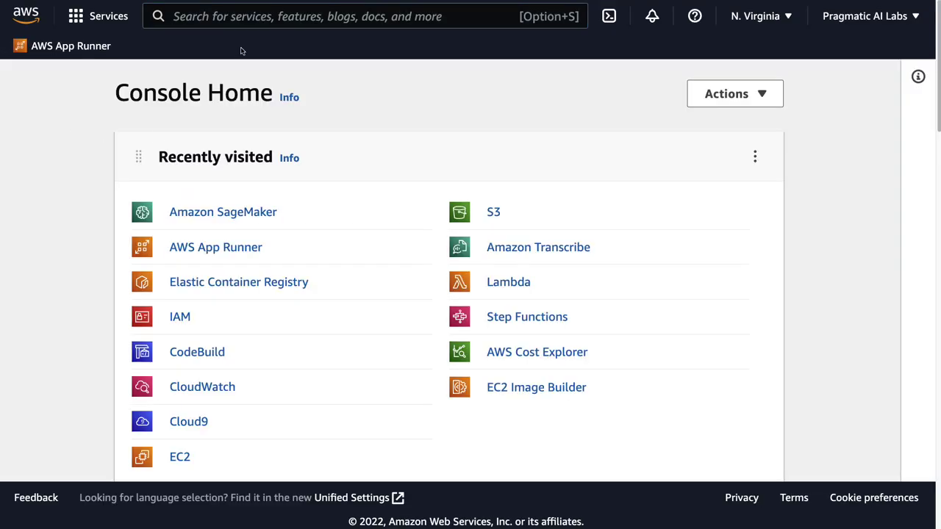
left_click(234, 20)
type("s3")
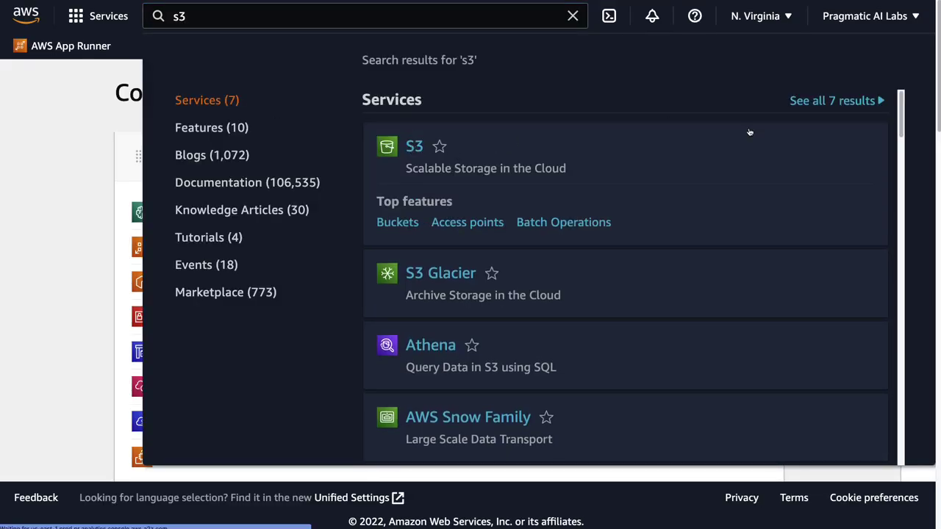
left_click(708, 166)
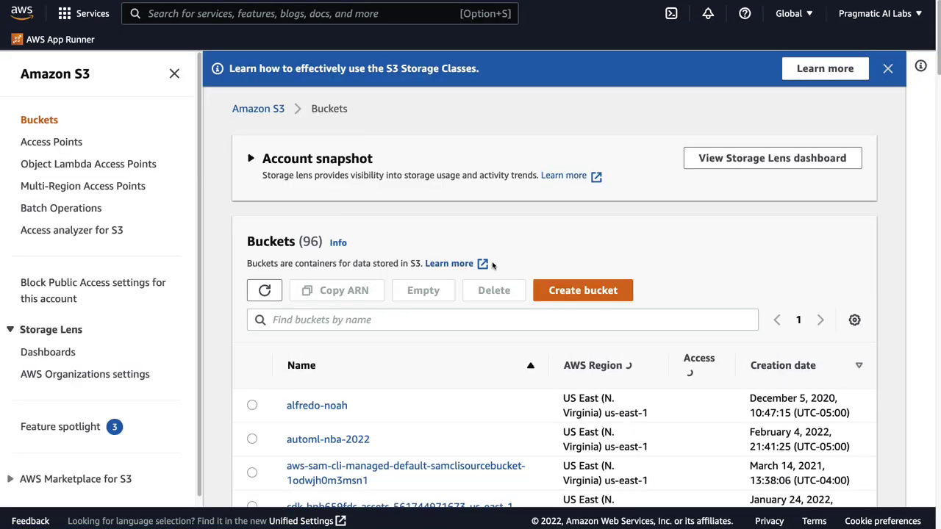
Step: Create an S3 bucket named nba-test-mlops-2022 in the US East (Ohio) us-east-2 region
left_click(574, 291)
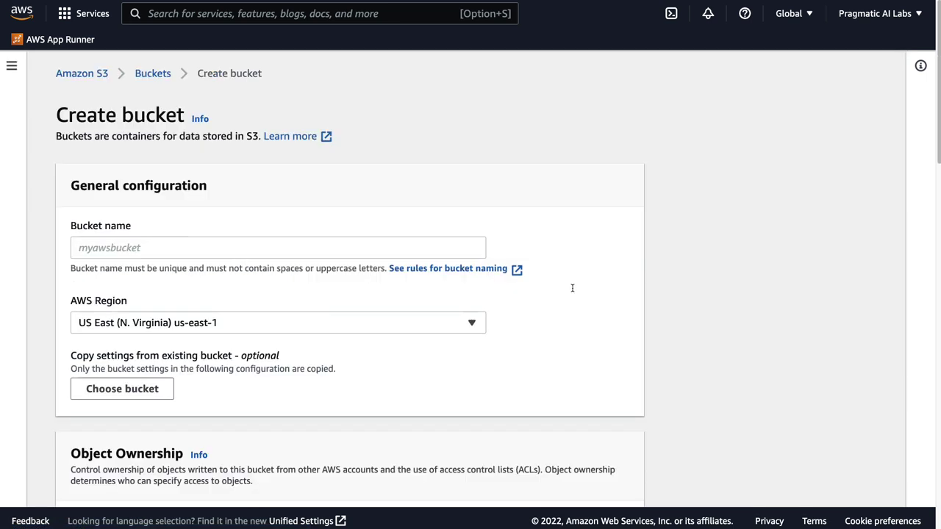
left_click_drag(70, 301, 133, 301)
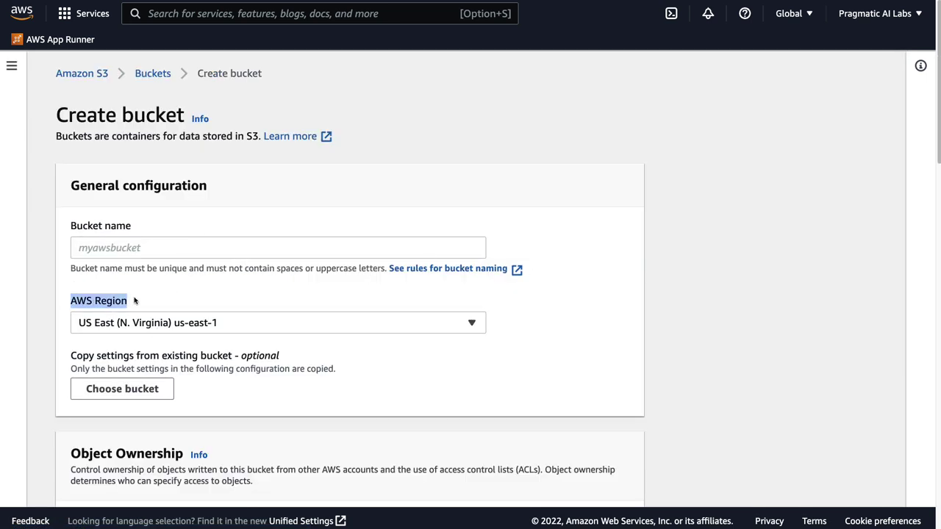
left_click(118, 324)
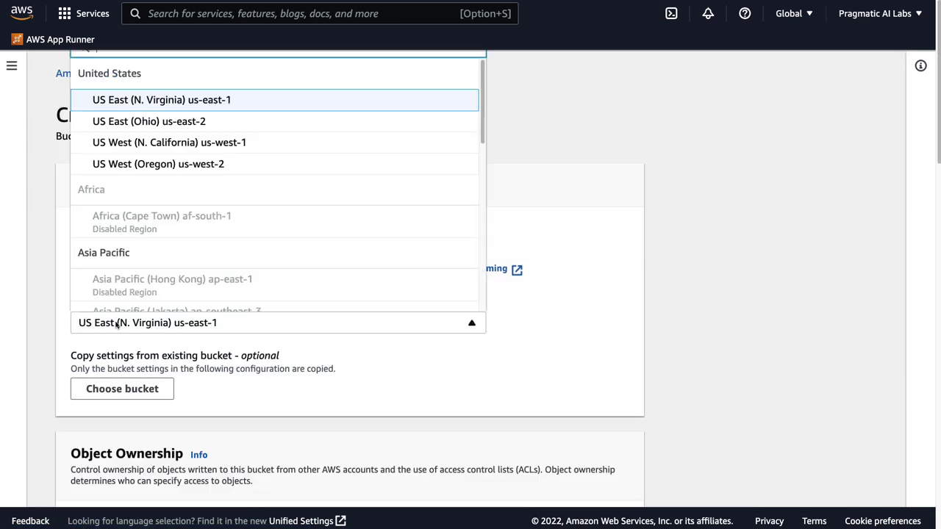
left_click(126, 124)
left_click(172, 253)
type("nba-teest")
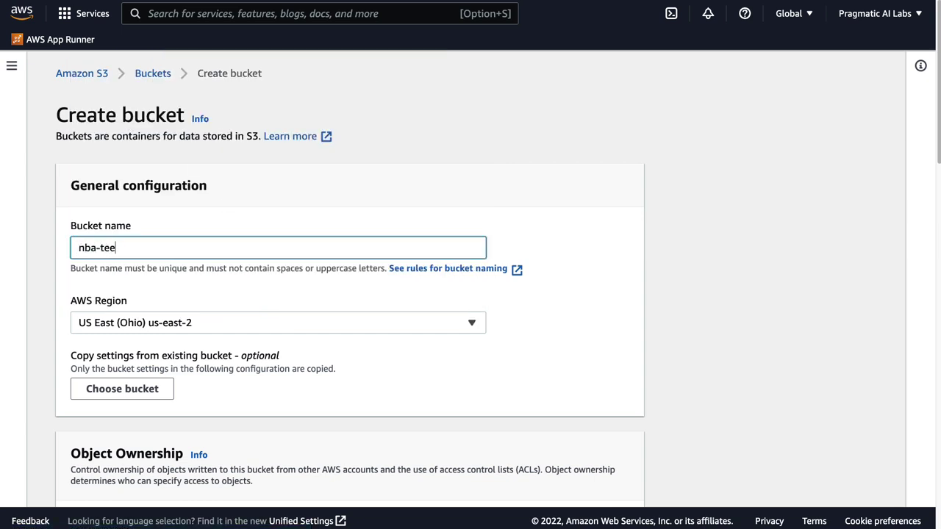
type("mlops-2022")
scroll(311, 418, "down", 20)
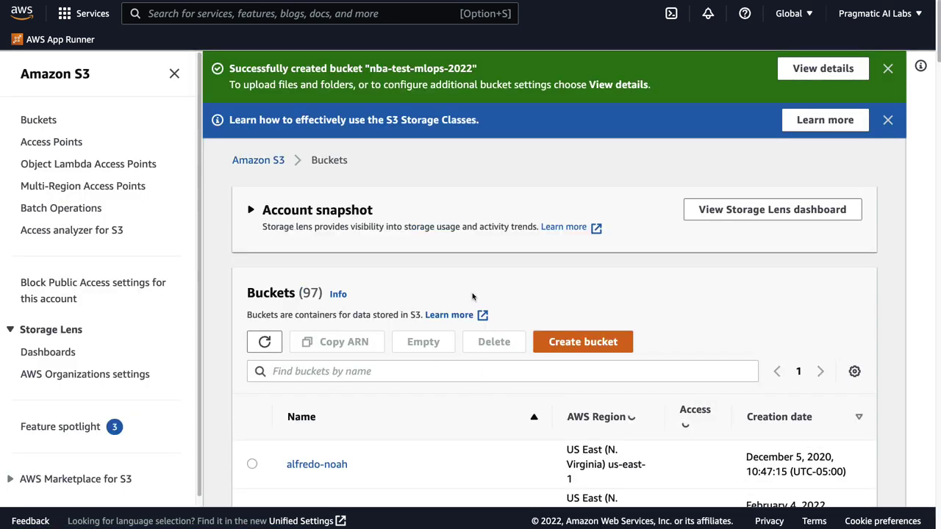
Step: Filter the bucket list by nba and open the details of the nba-test-mlops-2022 bucket
left_click(304, 373)
type("nba")
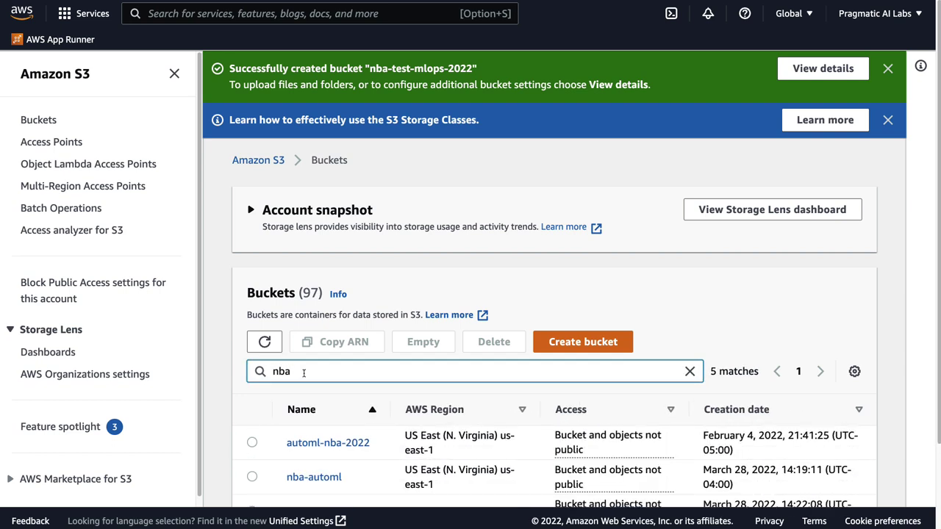
left_click(841, 76)
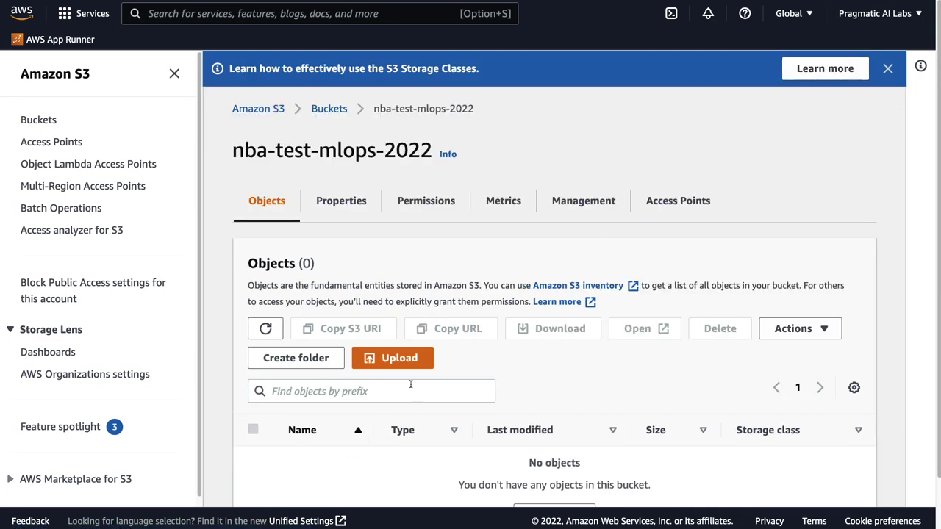
Step: Upload nba_2017_players_with_salary_wiki_twitter.csv from the Desktop to the nba-test-mlops-2022 bucket
left_click(428, 364)
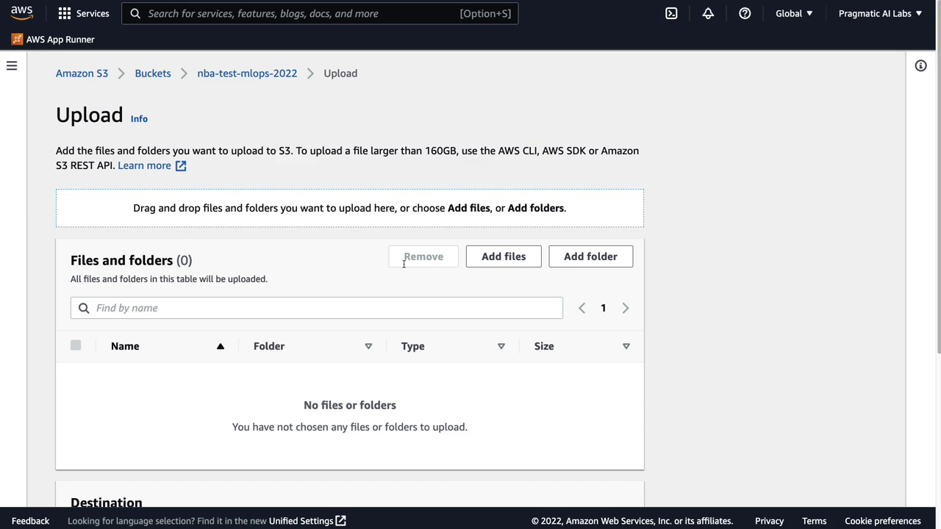
left_click(501, 256)
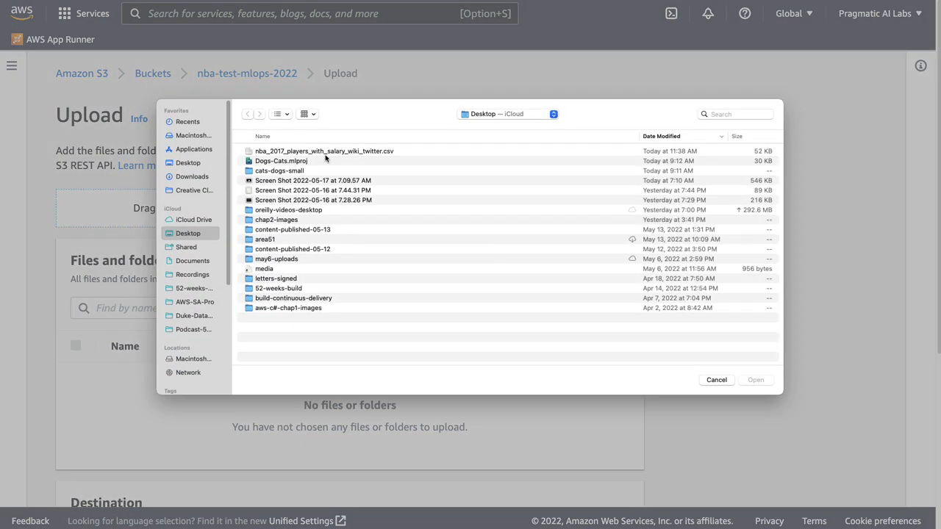
left_click(323, 151)
left_click(755, 381)
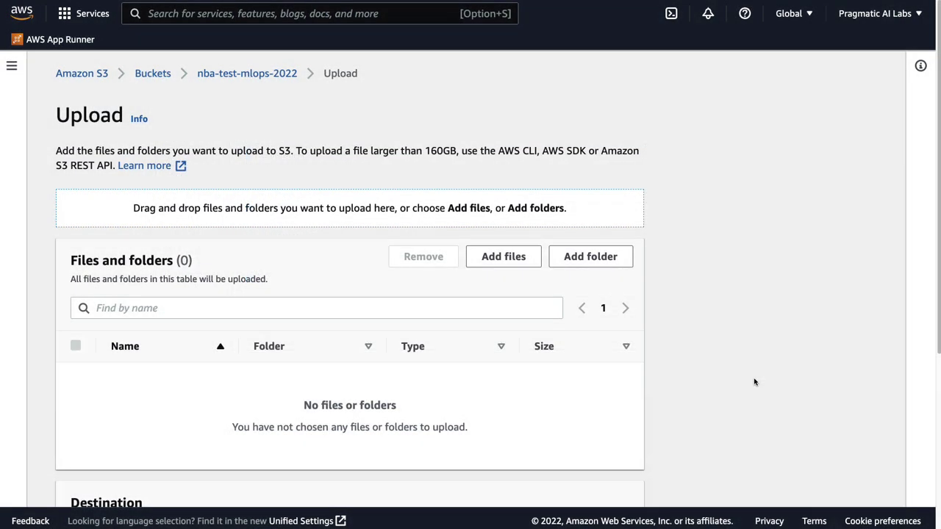
scroll(620, 416, "down", 5)
left_click(614, 478)
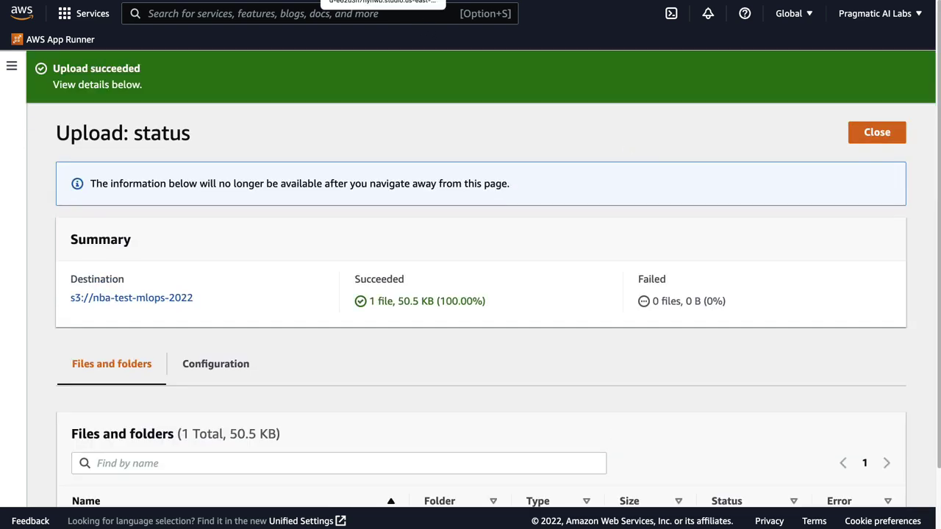
Step: Switch to SageMaker Studio, recheck the input bucket list and close the unfinished nba experiment form
left_click(323, 6)
left_click(286, 269)
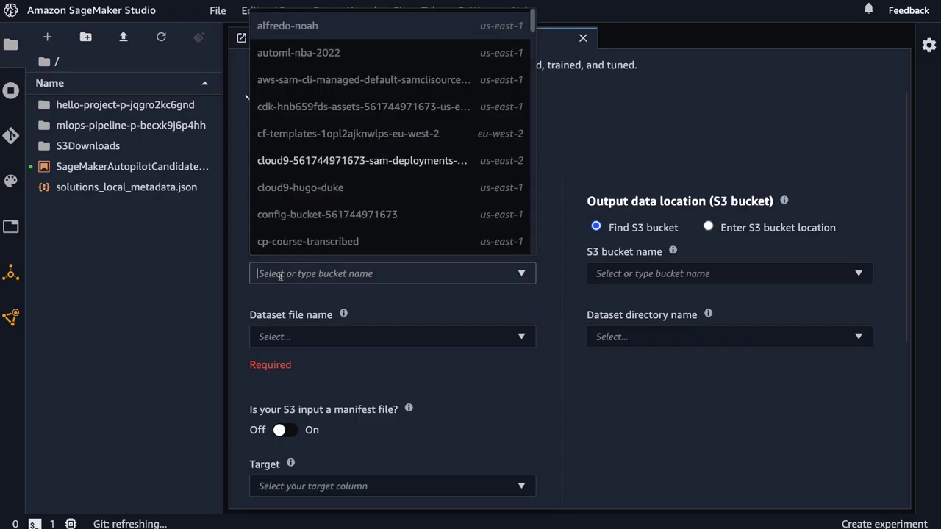
left_click(581, 161)
scroll(580, 160, "up", 2)
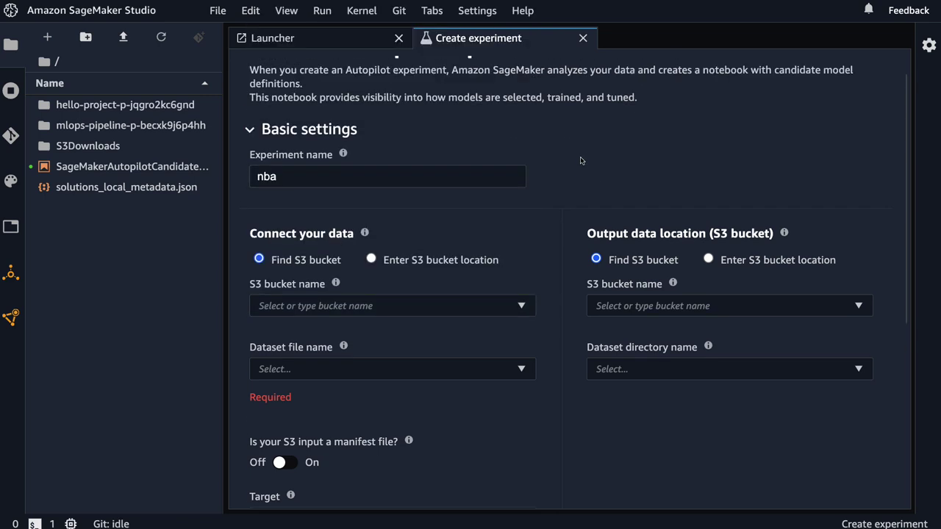
left_click(583, 38)
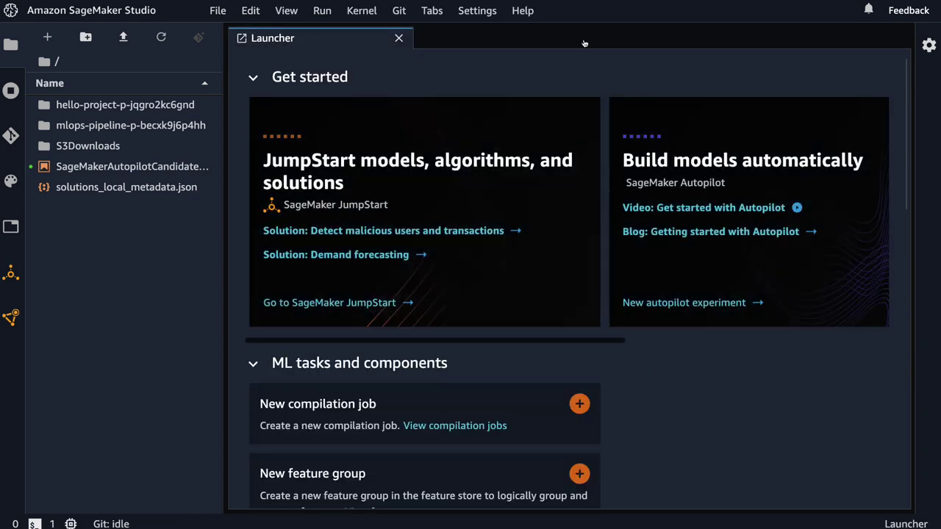
Step: Start a new Autopilot experiment and name it nba-mlops-2022
left_click(666, 302)
left_click(395, 206)
type("nba-")
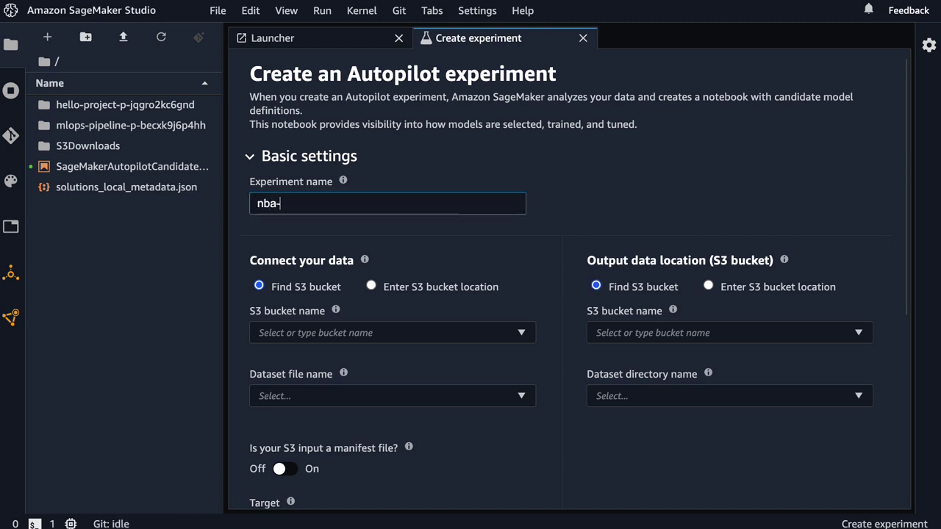
type("mlops-2002")
key("BackSpace")
key("BackSpace")
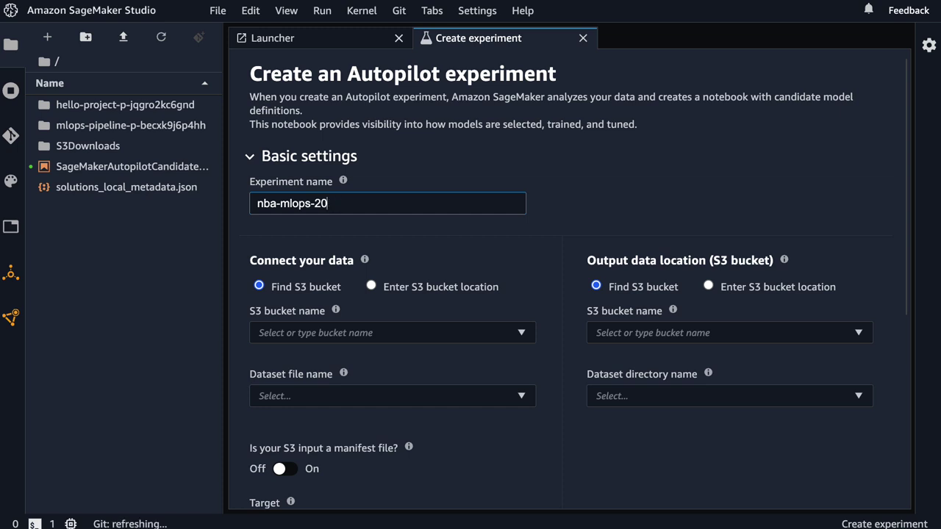
type("22")
Step: Choose the us-east-2 bucket nba-automl-ohio as the experiment's input data source
left_click(381, 333)
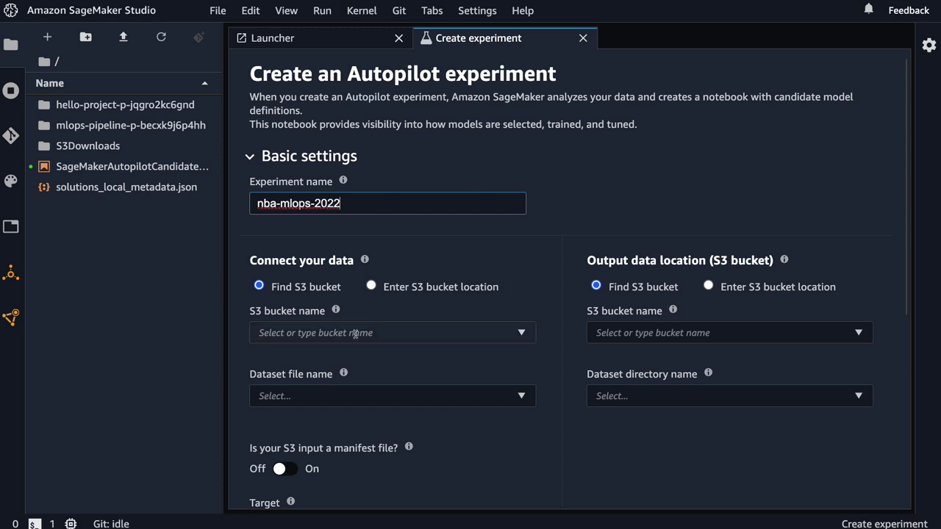
left_click_drag(532, 76, 525, 172)
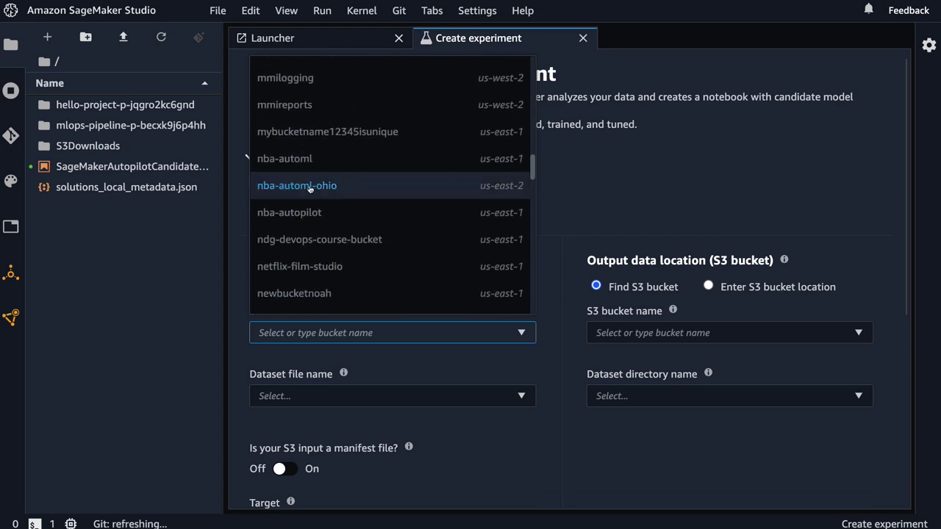
scroll(301, 190, "down", 3)
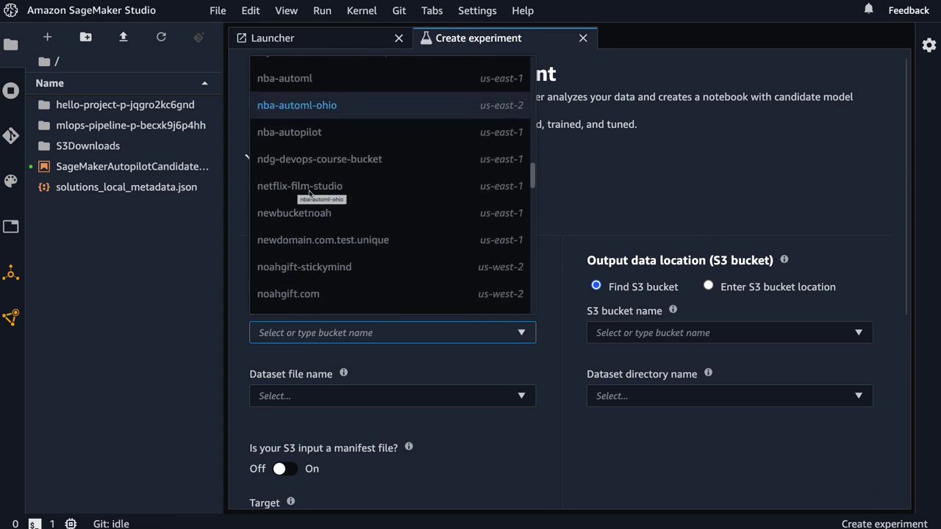
scroll(320, 199, "down", 15)
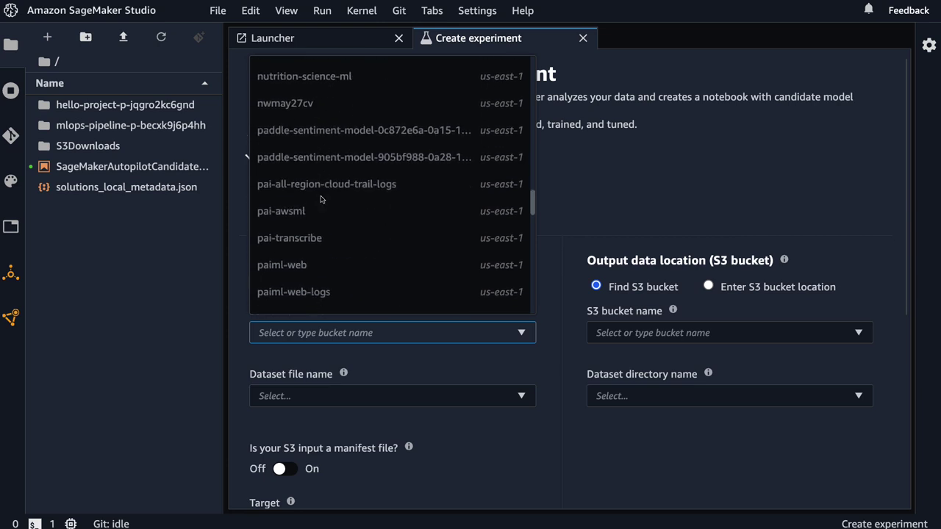
scroll(322, 199, "up", 15)
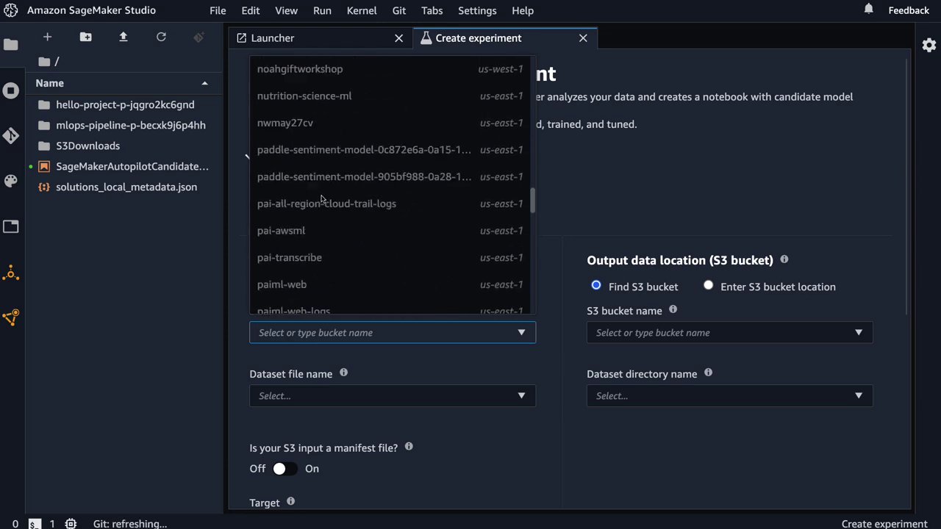
scroll(321, 199, "up", 1)
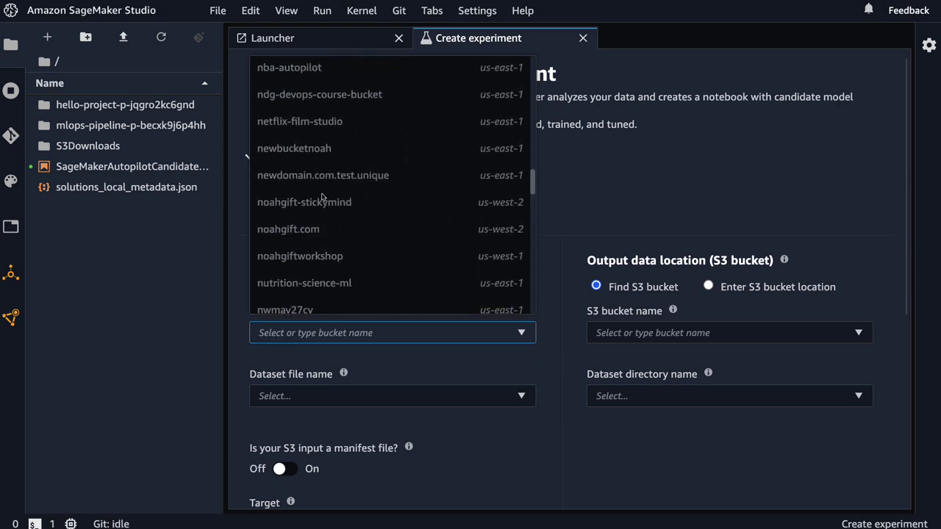
scroll(322, 197, "up", 3)
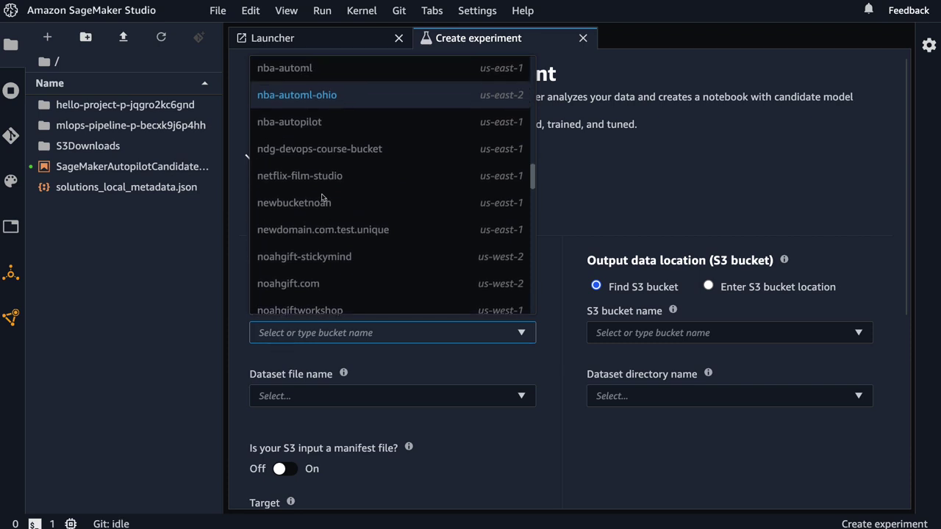
left_click(297, 122)
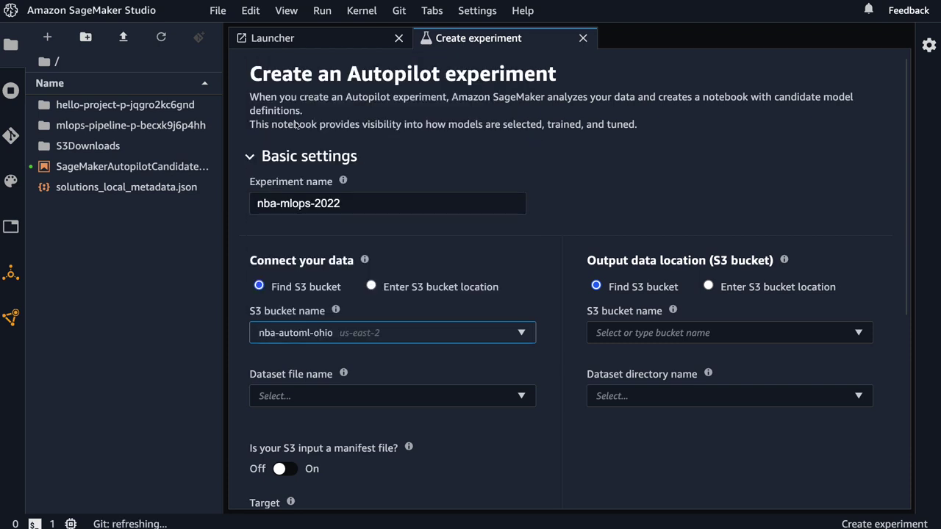
Step: Select nba-2017-more.csv as the dataset file and POSITION as the target column
left_click(367, 395)
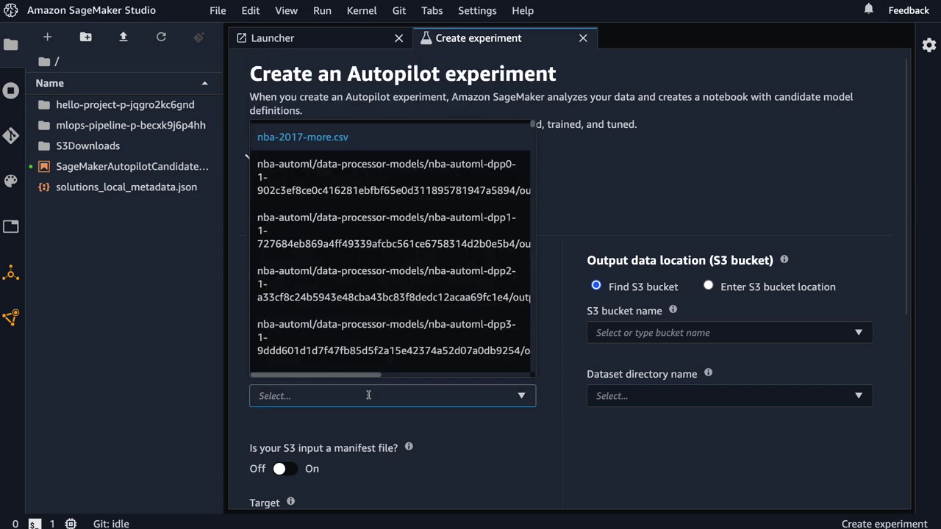
left_click(296, 139)
scroll(548, 352, "down", 4)
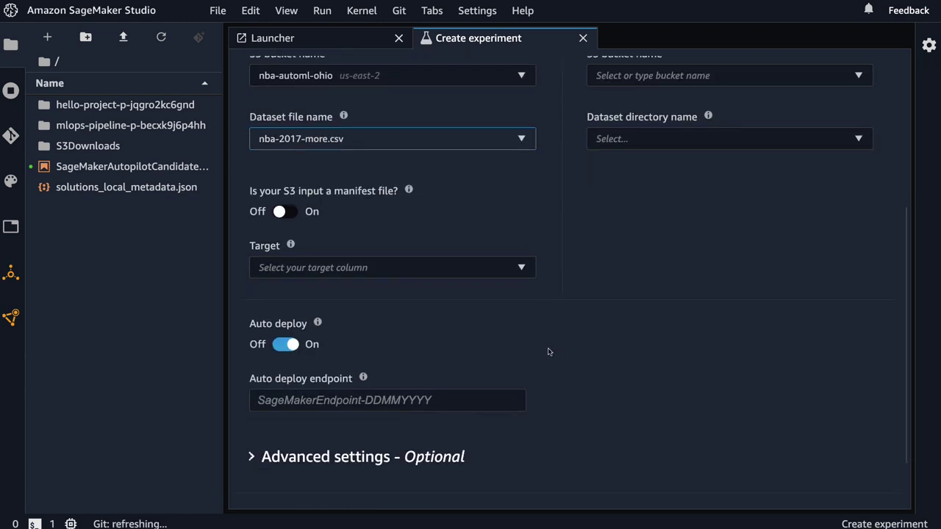
left_click(319, 266)
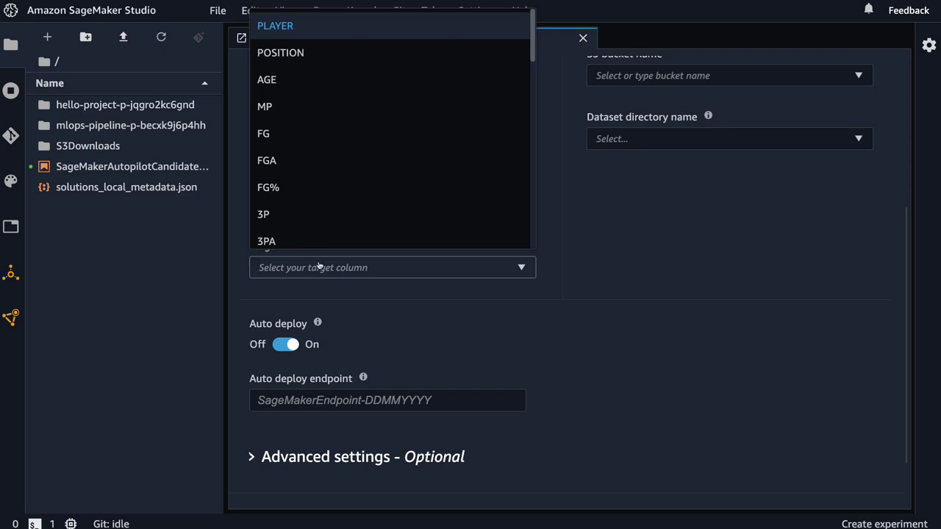
left_click(390, 53)
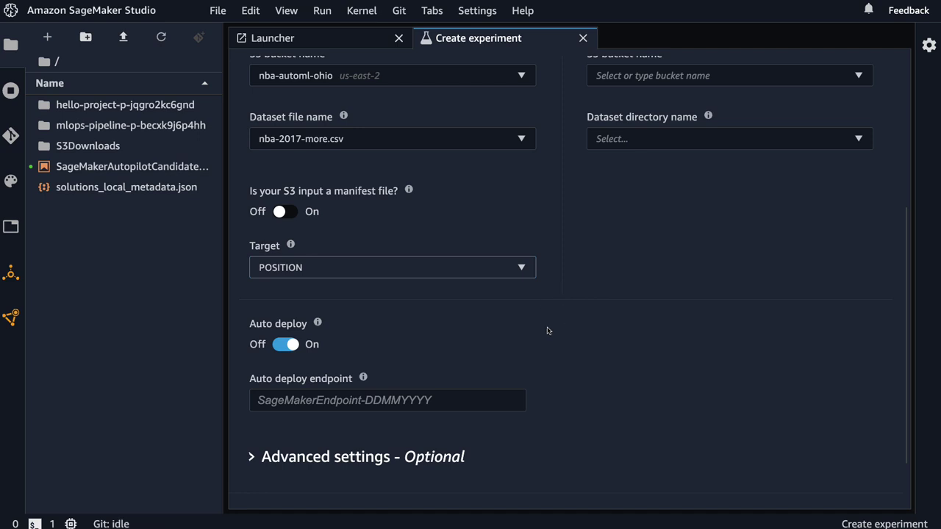
Step: Try to create the experiment without choosing an output data location
scroll(574, 336, "up", 3)
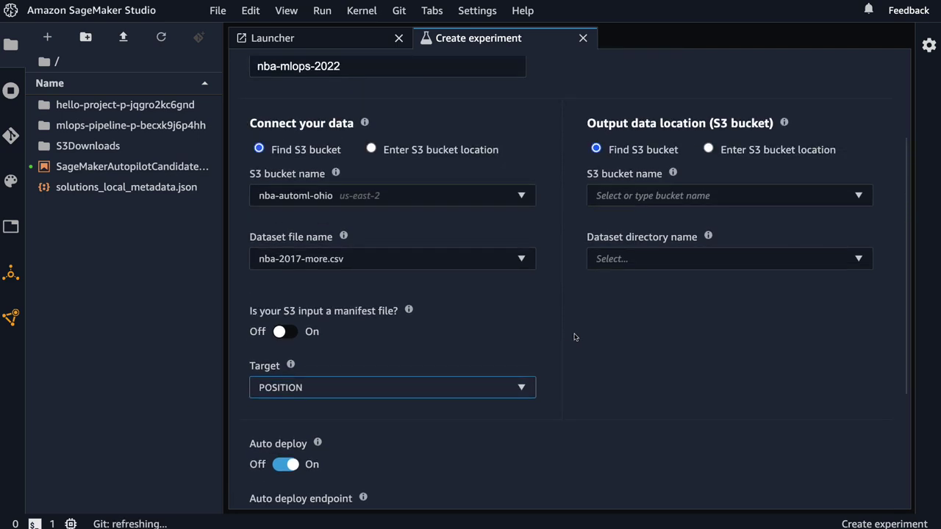
scroll(575, 338, "down", 5)
scroll(576, 338, "up", 4)
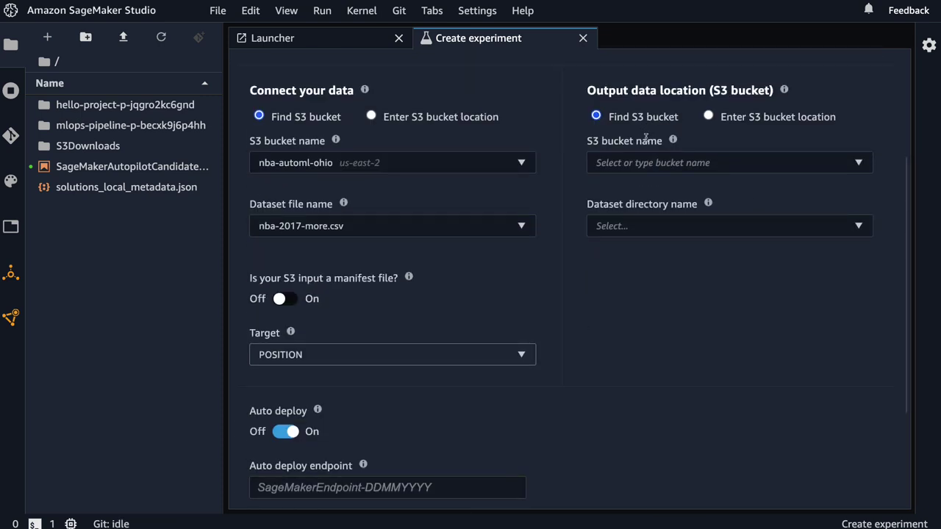
scroll(647, 359, "down", 3)
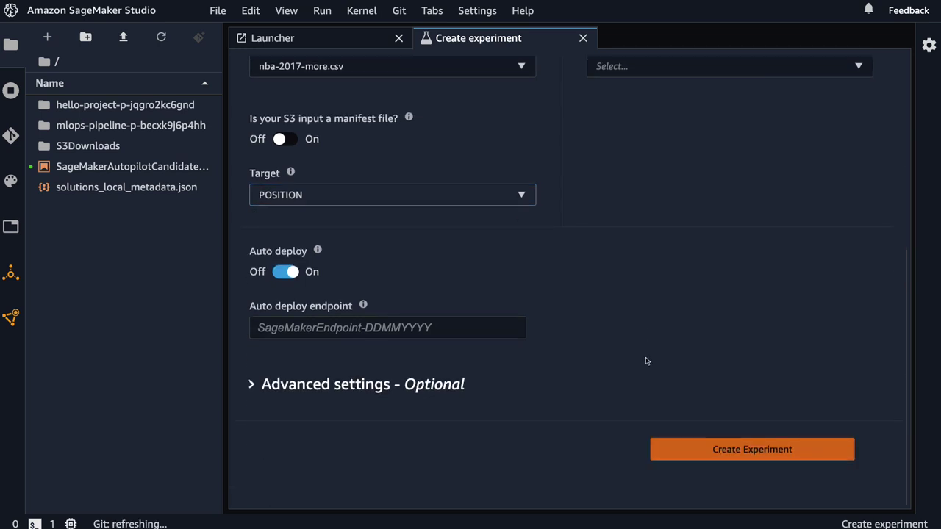
left_click(732, 450)
Step: Set the output data location to the us-east-2 bucket nba-automl-ohio
scroll(681, 264, "up", 3)
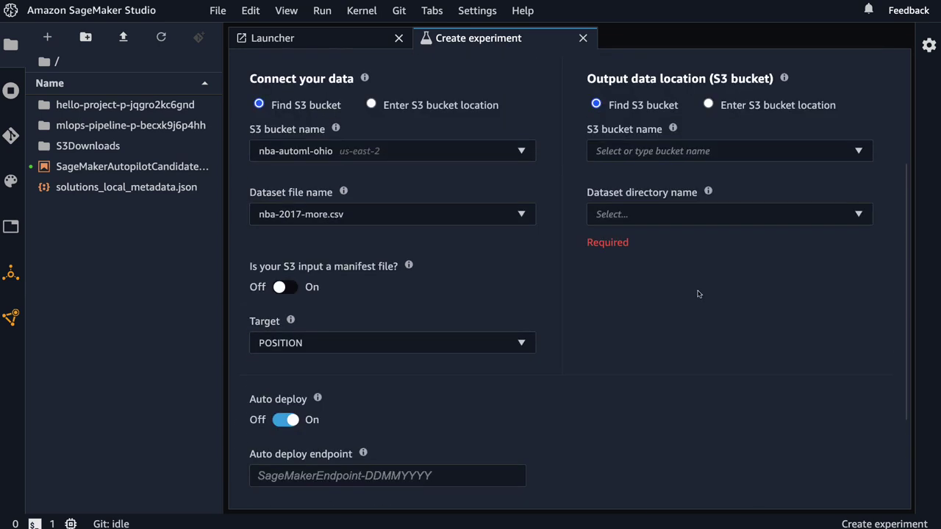
left_click(642, 151)
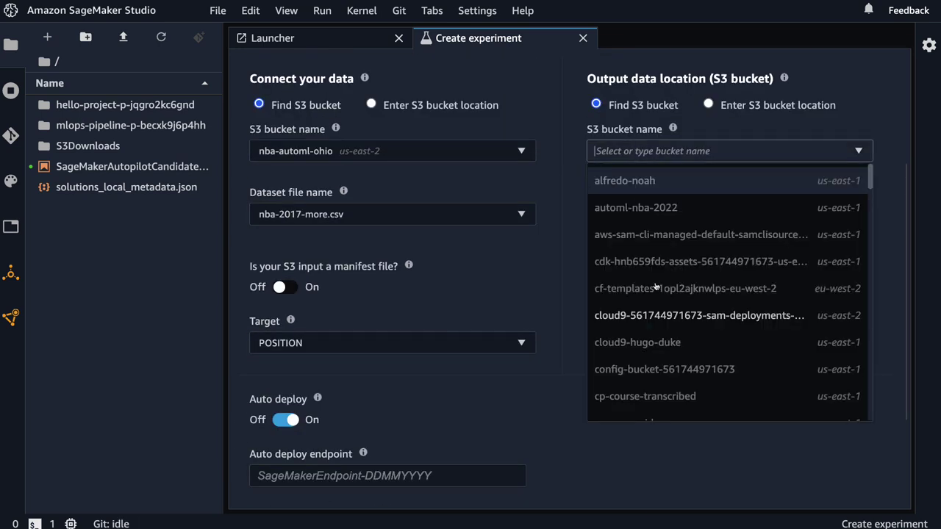
left_click_drag(870, 181, 856, 275)
scroll(811, 298, "down", 1)
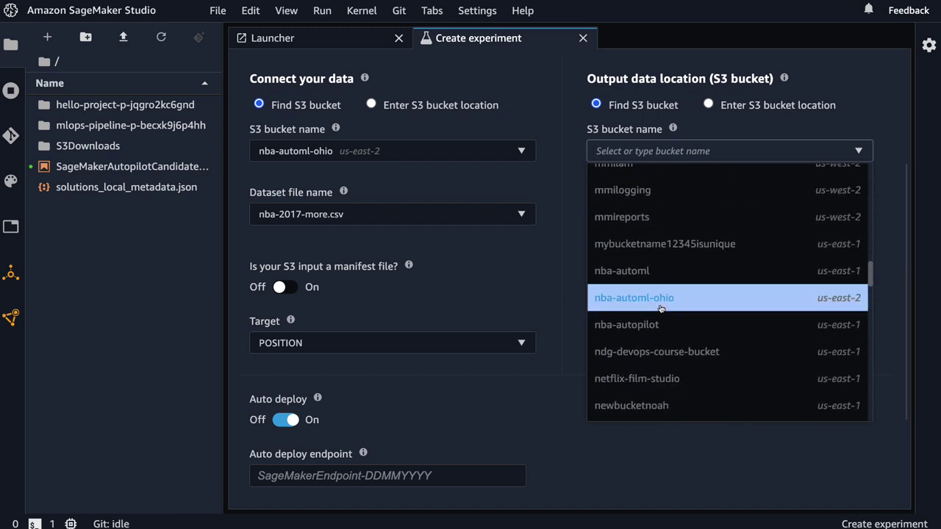
left_click(809, 298)
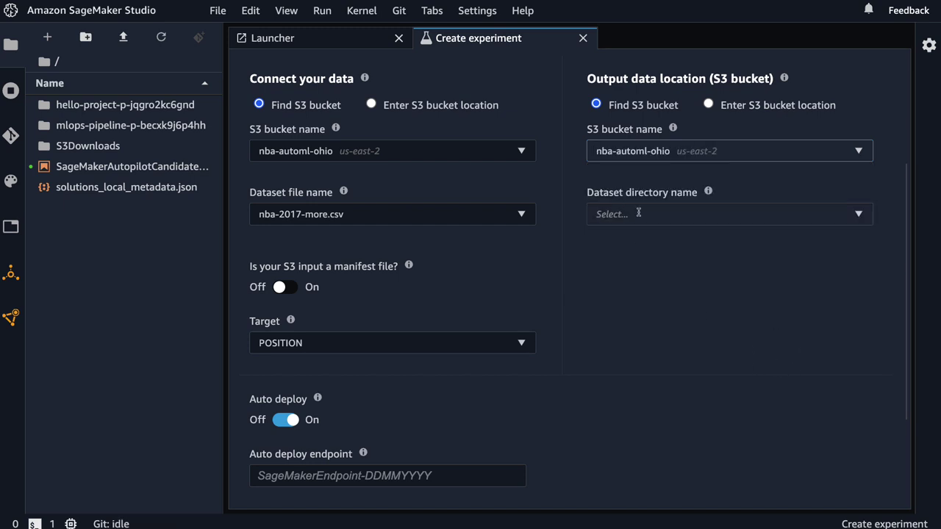
scroll(680, 367, "down", 2)
left_click(714, 449)
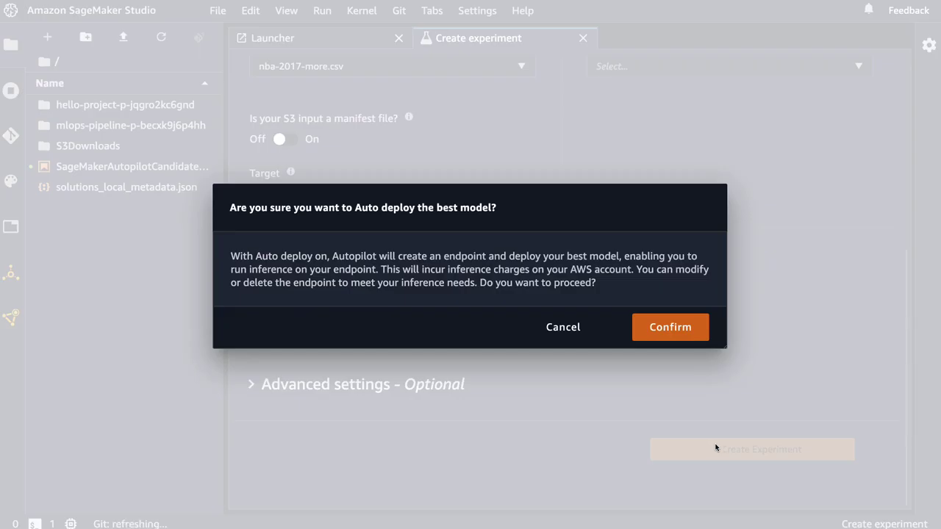
triple_click(506, 208)
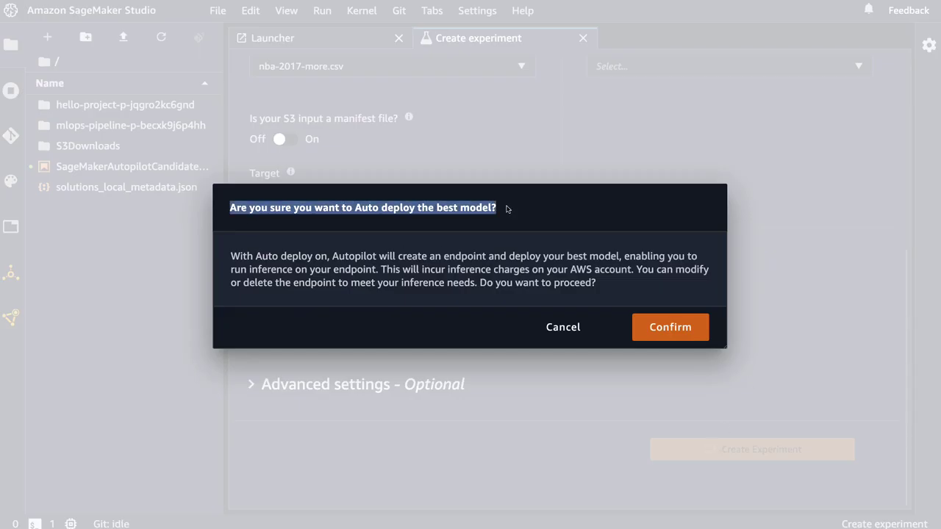
left_click(567, 328)
Step: Turn off Auto deploy and create the nba-mlops-2022 Autopilot experiment
left_click(288, 273)
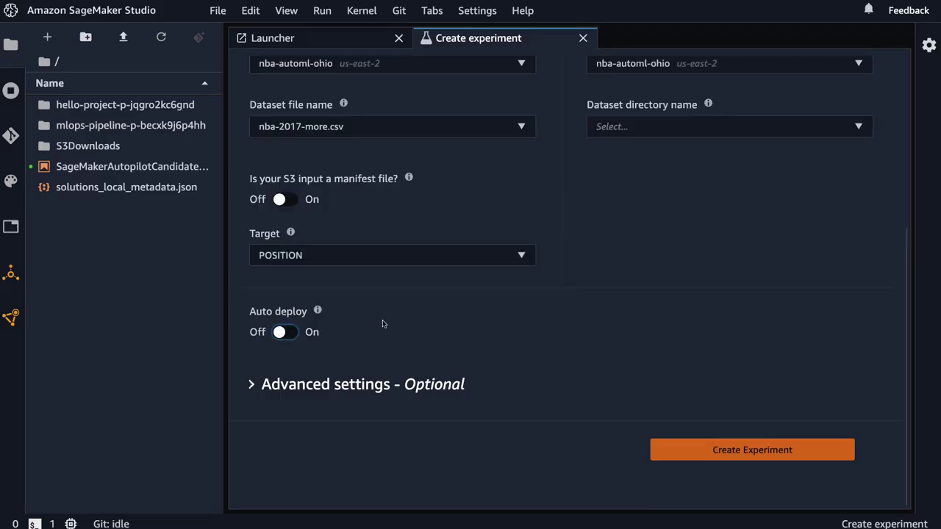
left_click(706, 452)
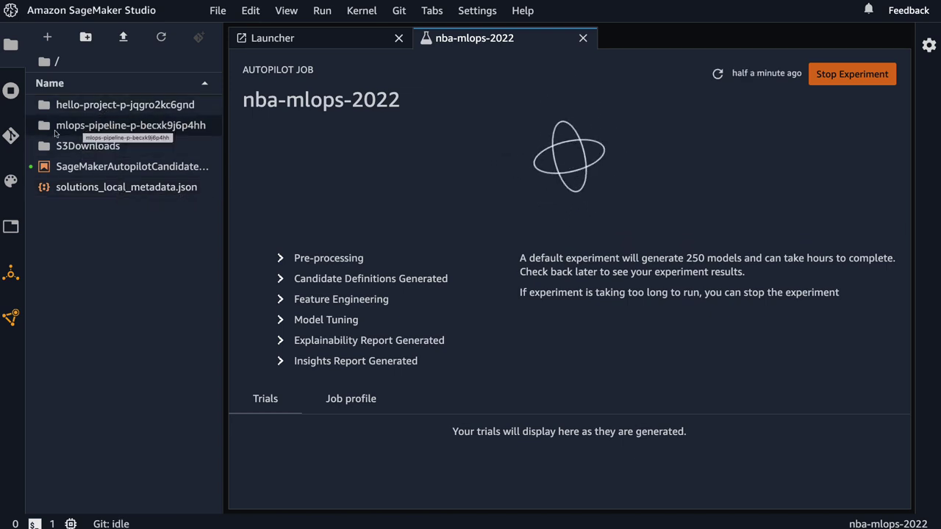
Step: Open the modelbuild repository folder inside the mlops-pipeline project folder and select its sagemaker-pipelines-project notebook
left_click(91, 128)
double_click(91, 128)
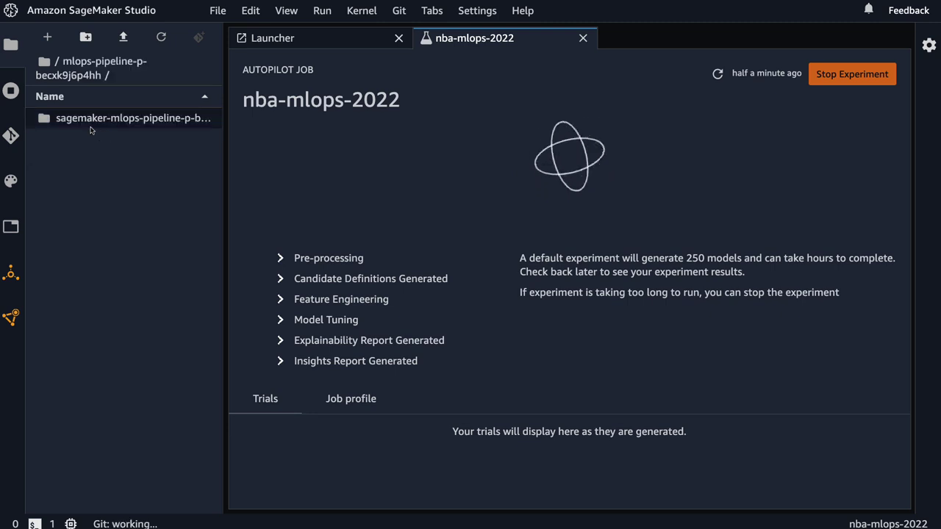
double_click(92, 119)
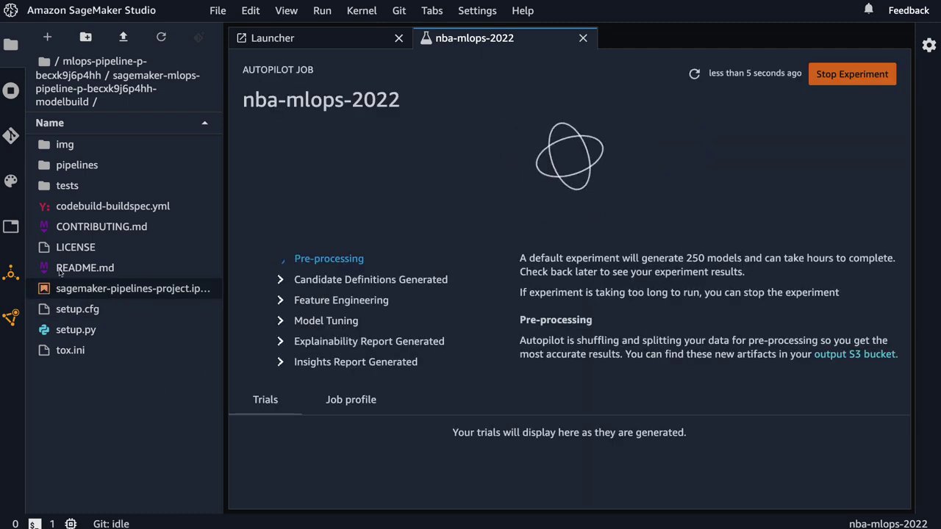
left_click(46, 292)
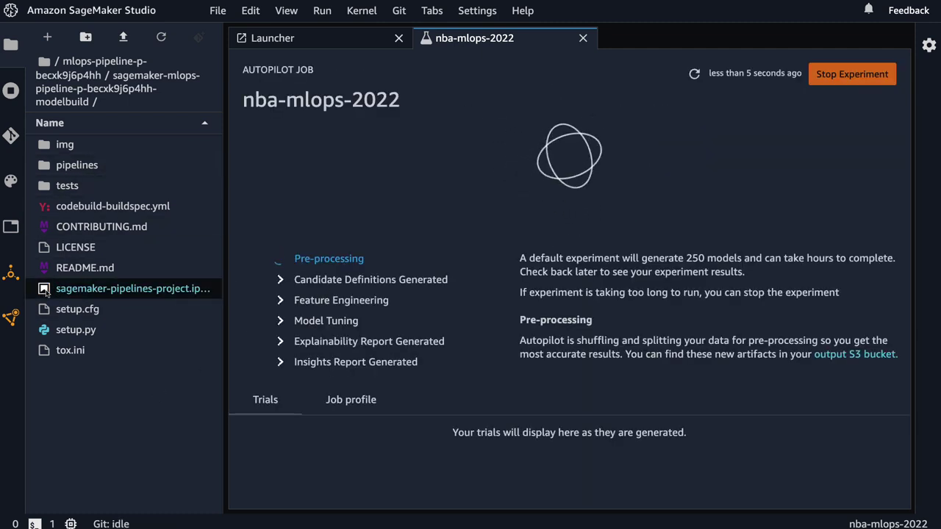
Step: Open and review the sagemaker-pipelines-project notebook's introduction and the contents of codebuild-buildspec.yml
double_click(46, 291)
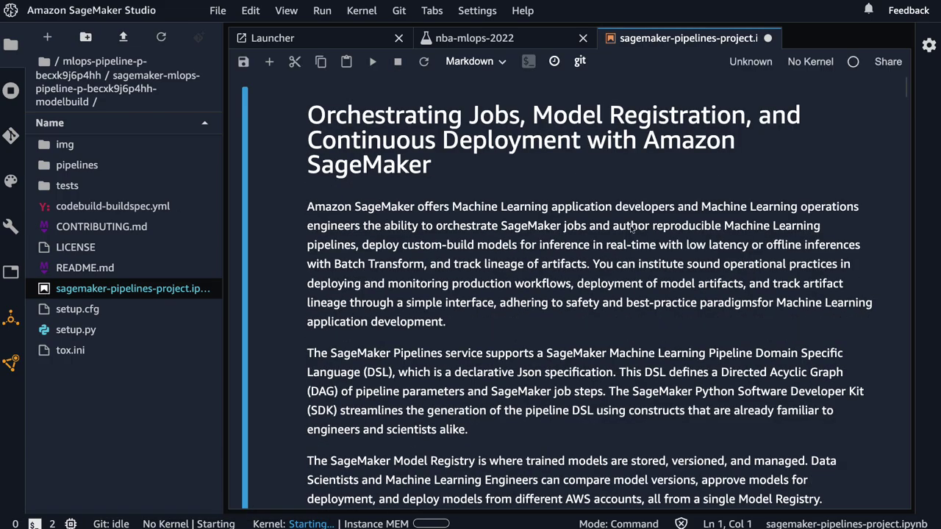
scroll(633, 229, "down", 15)
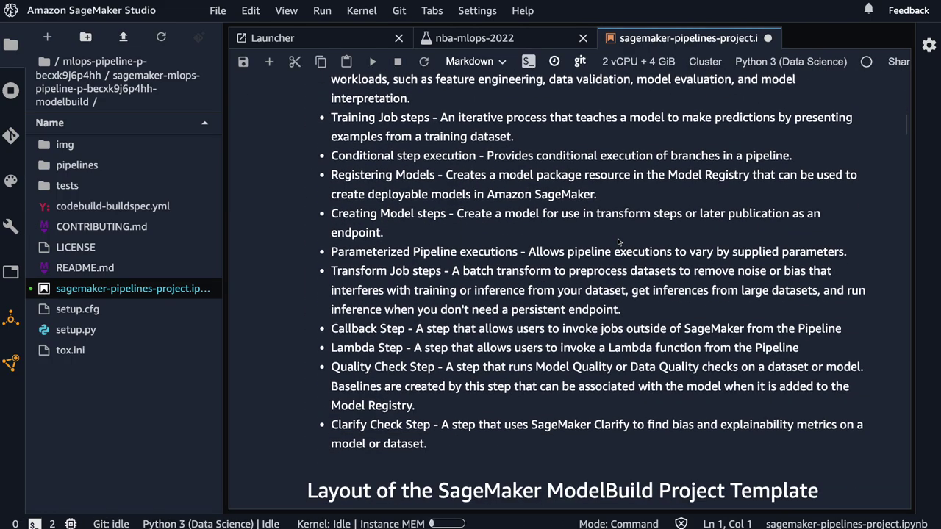
scroll(617, 242, "down", 3)
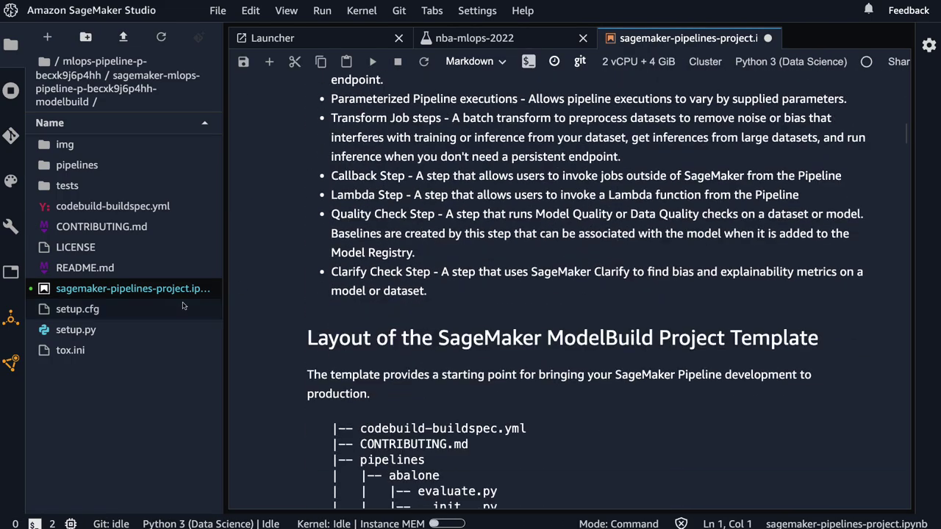
double_click(107, 209)
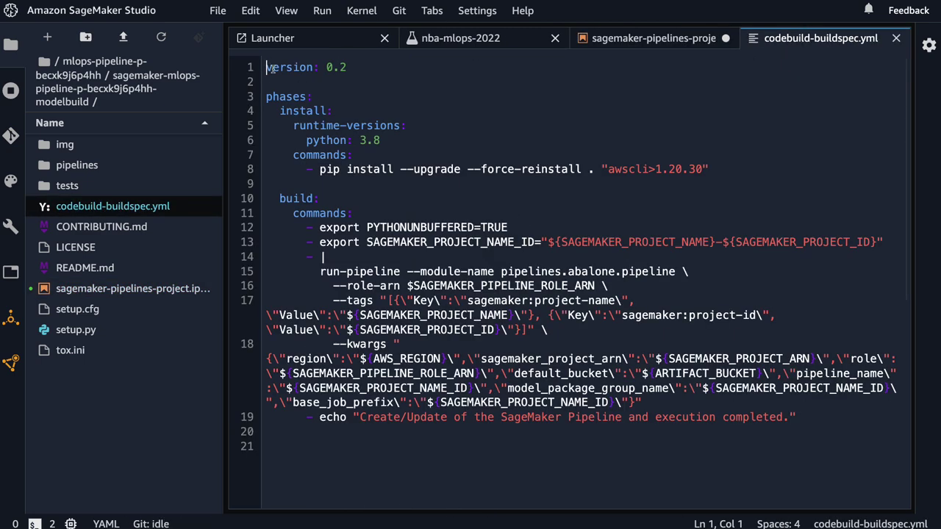
left_click_drag(266, 67, 763, 214)
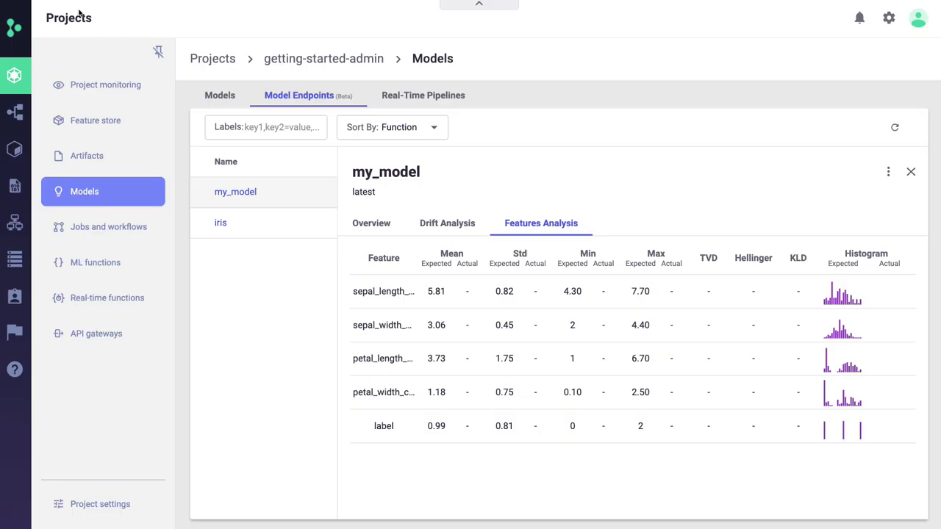
Step: Switch to the MLOps automation platform and view its home page and Pipelines list
left_click(13, 30)
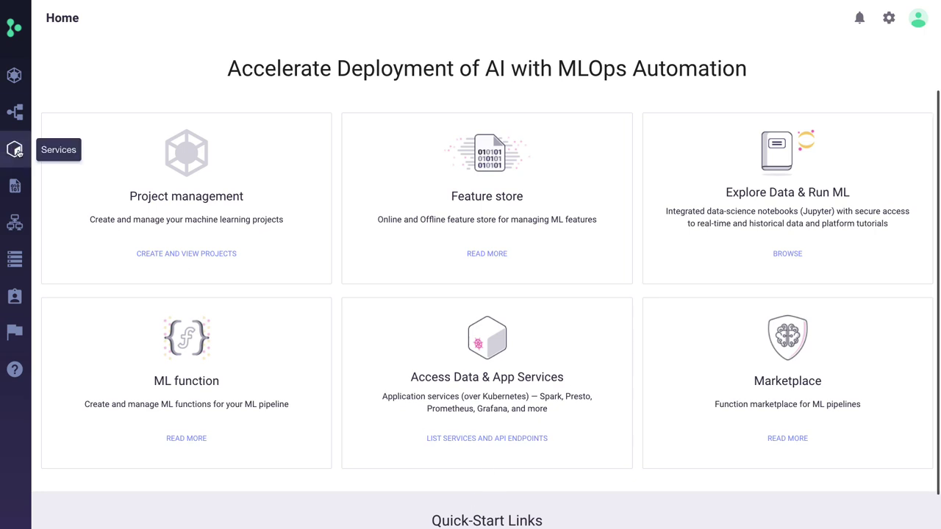
left_click(15, 114)
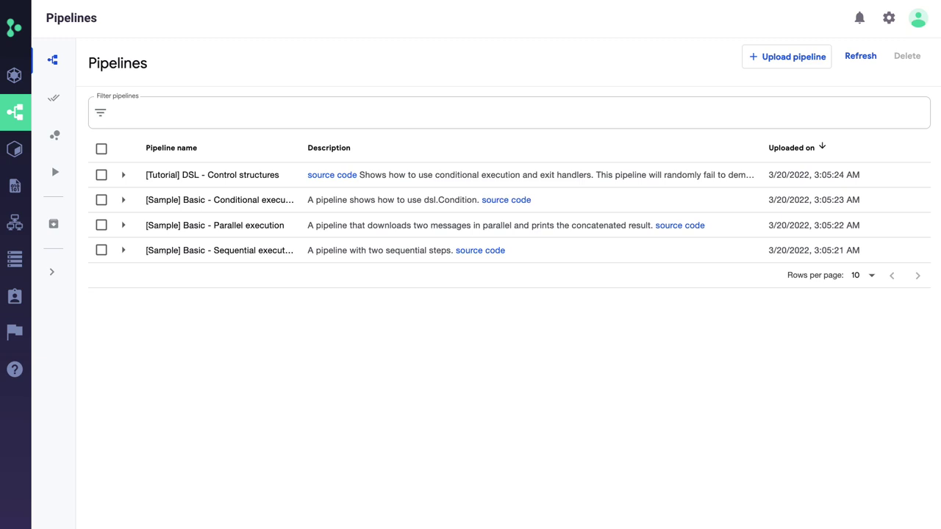
Step: Search the web for mlrun and bring up the mlrun/mlrun repository on GitHub
key("ctrl+l")
type("mlrun")
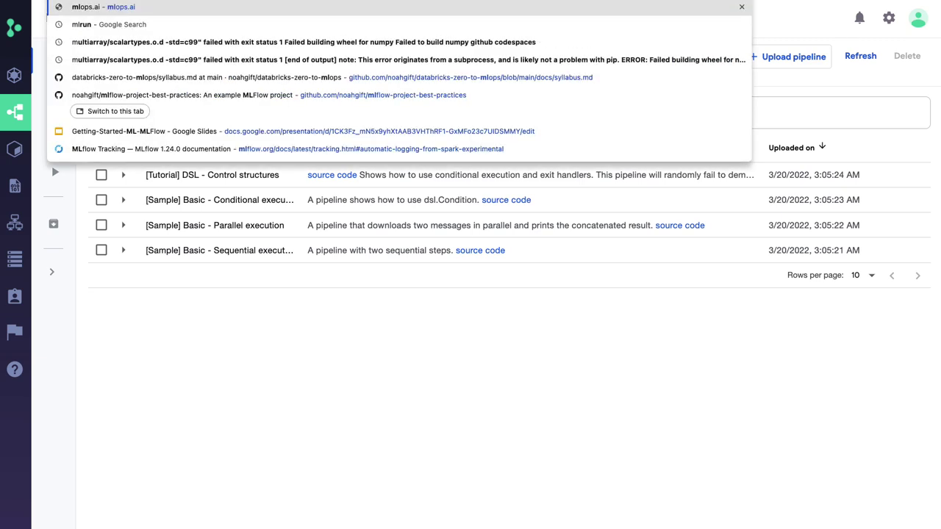
key("Return")
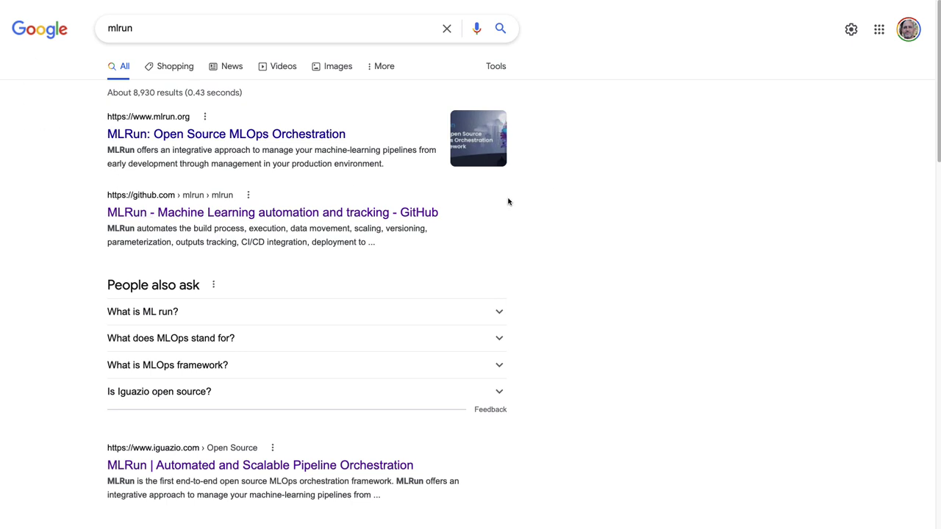
key("ctrl+Tab")
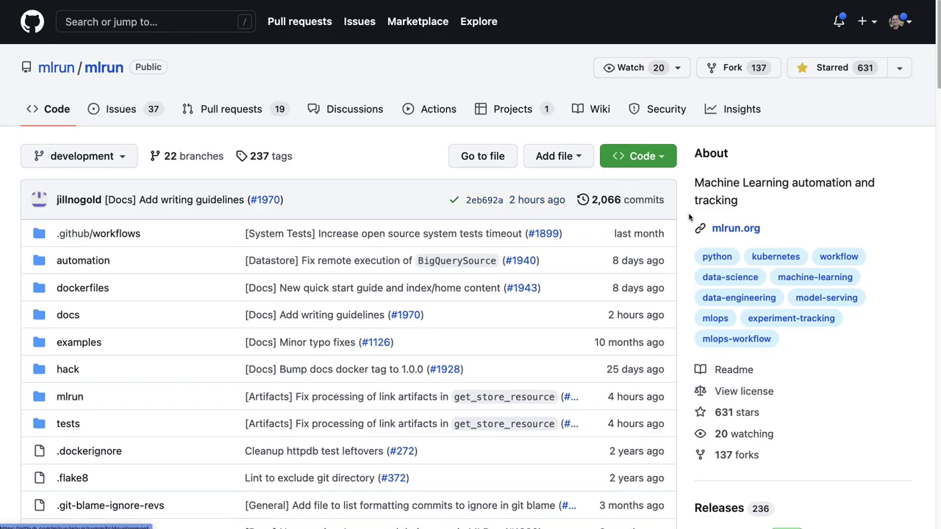
Step: Read the MLRun README, covering its workflow overview, architecture, Get started instructions and MLRun documentation links
scroll(691, 219, "down", 12)
scroll(691, 221, "down", 1)
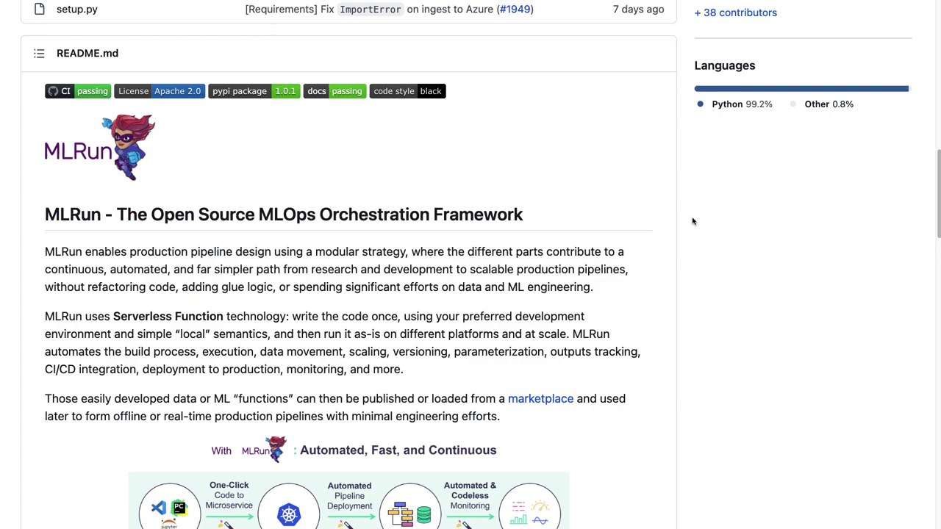
scroll(692, 220, "up", 4)
scroll(696, 221, "down", 10)
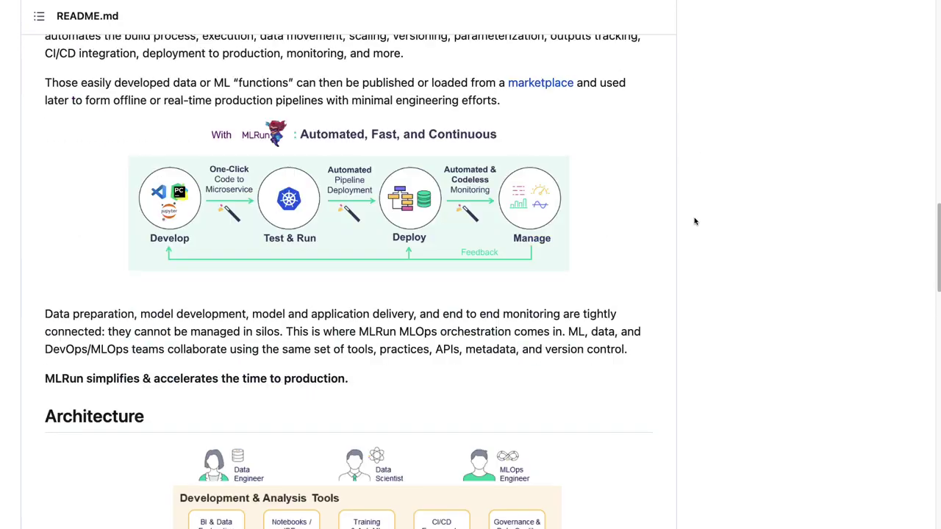
scroll(696, 220, "down", 10)
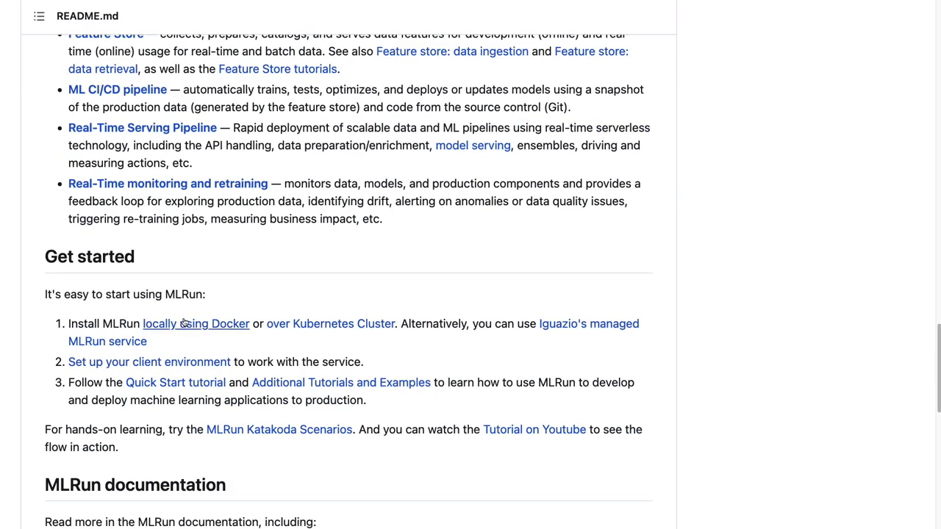
left_click_drag(71, 328, 112, 328)
scroll(166, 301, "down", 4)
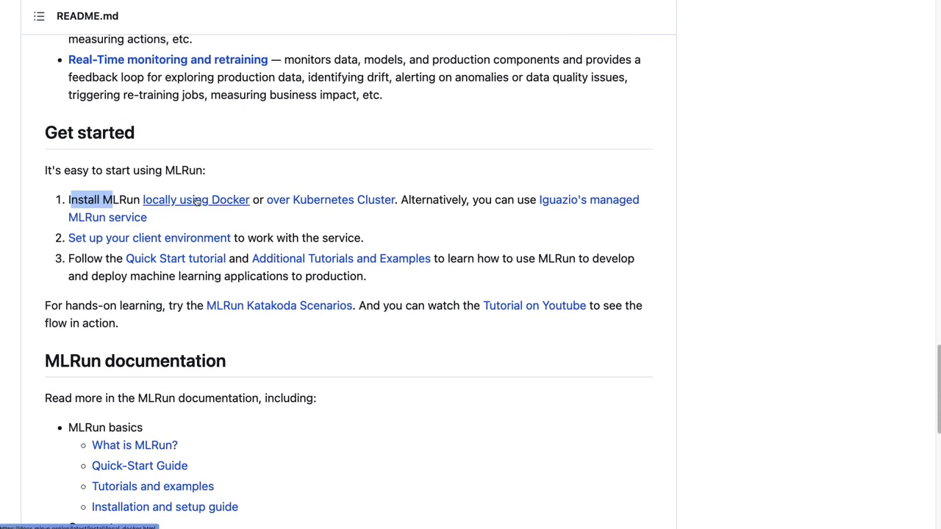
scroll(122, 323, "down", 4)
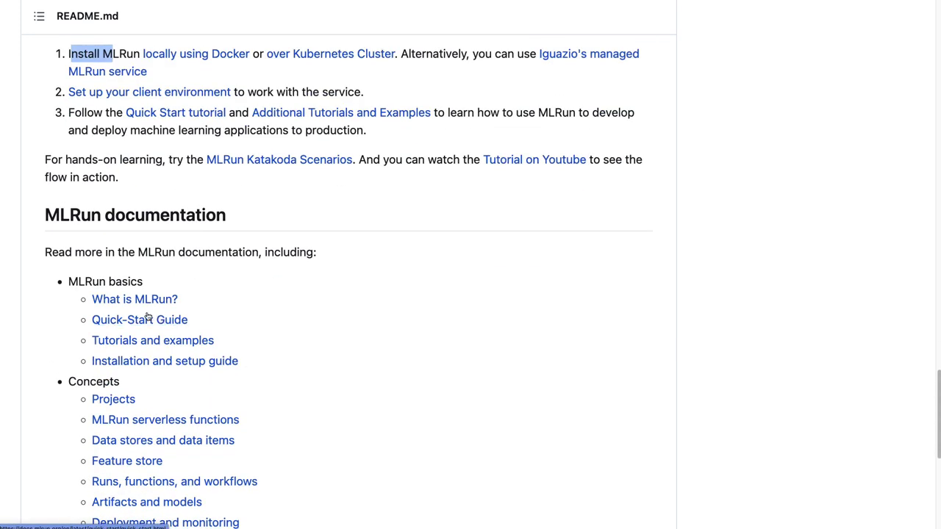
Step: Open MLRun's Quick-Start Guide from the README and enlarge the page to read the tutorial
left_click(115, 321)
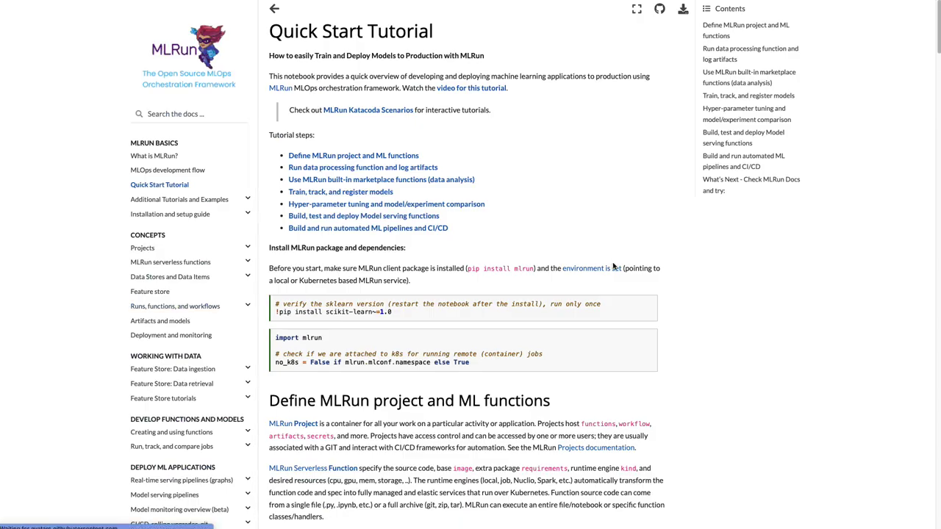
key("ctrl+plus")
key("ctrl+plus")
key("ctrl+plus")
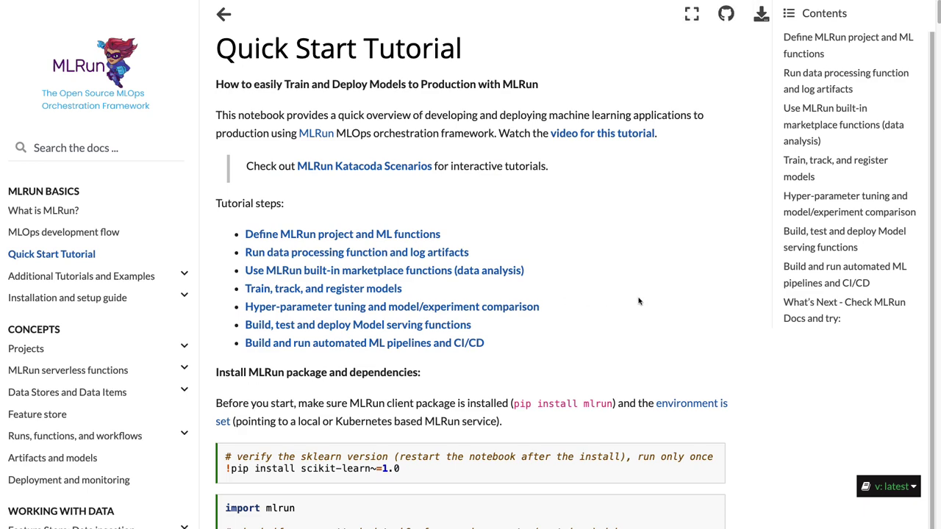
scroll(642, 319, "down", 2)
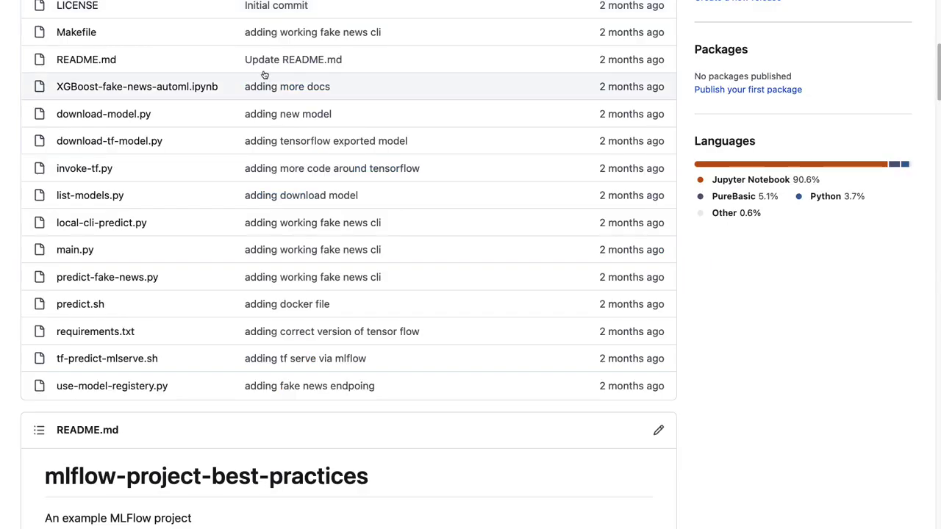
Step: Search GitHub for mlrun from the mlflow-project-best-practices repository and open the mlrun-ideas-may-2022 repository
scroll(294, 59, "up", 5)
left_click(111, 5)
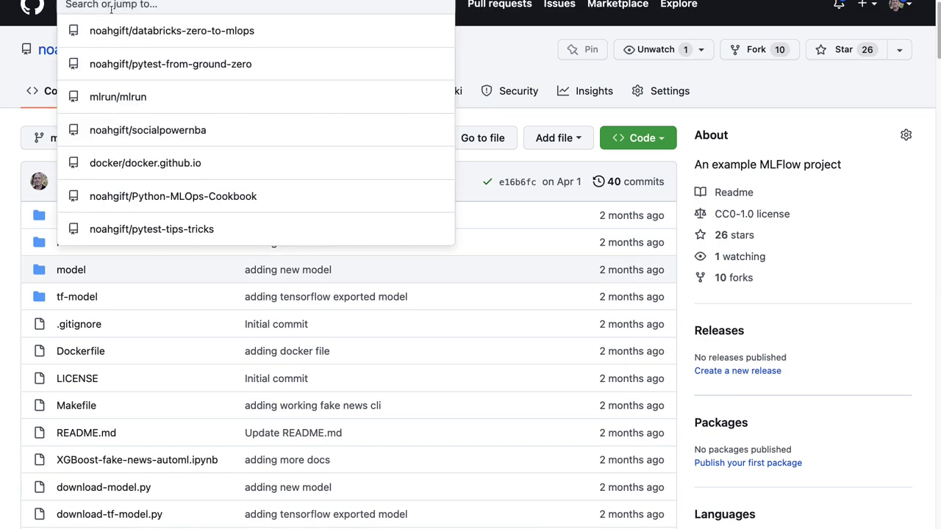
type("mlrun")
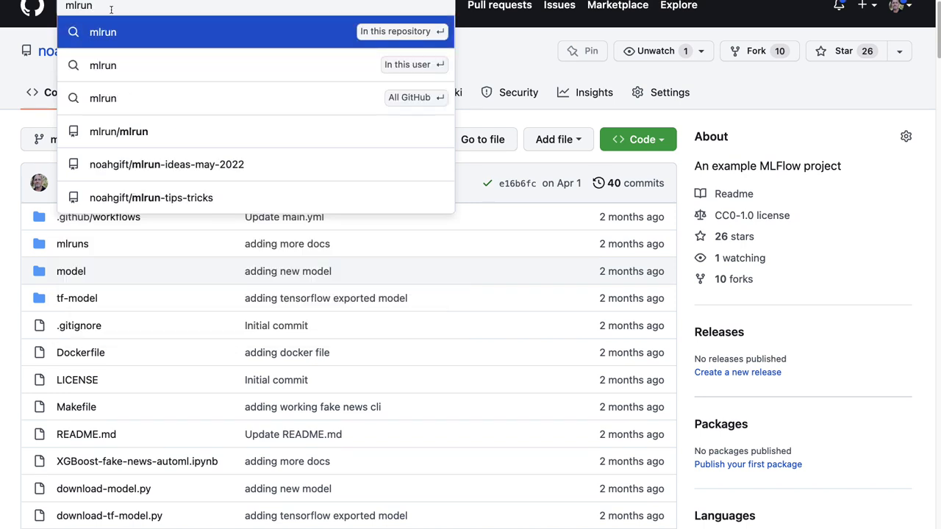
left_click(170, 164)
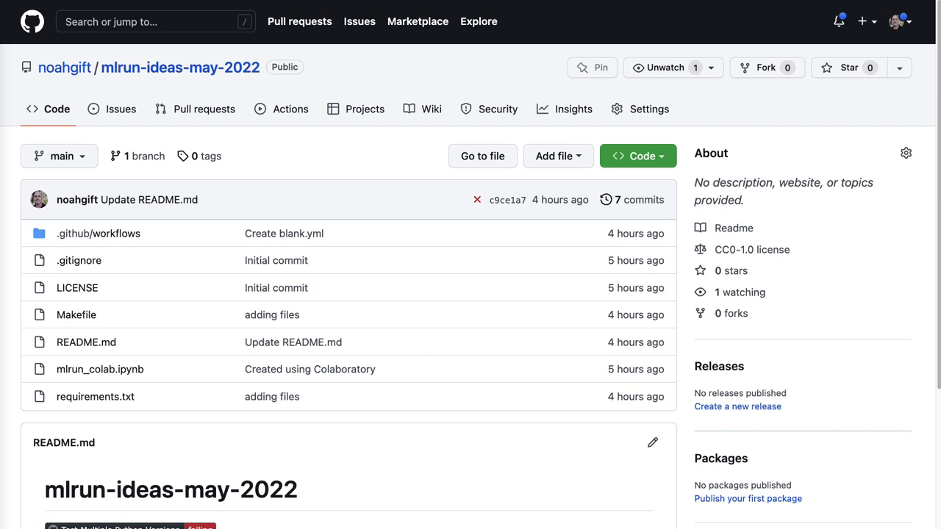
Step: Open the repository's mlrun_colab.ipynb notebook in Colab
scroll(344, 151, "down", 3)
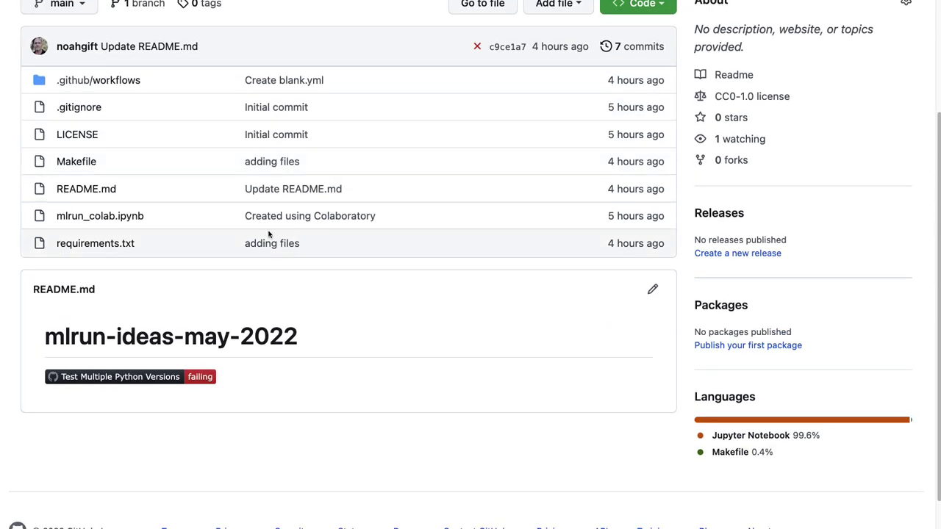
left_click(95, 218)
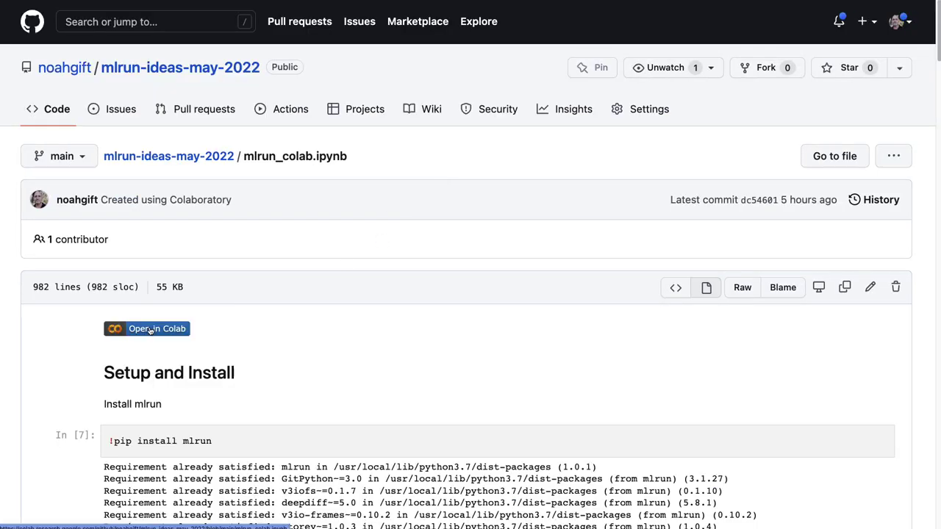
left_click(153, 329)
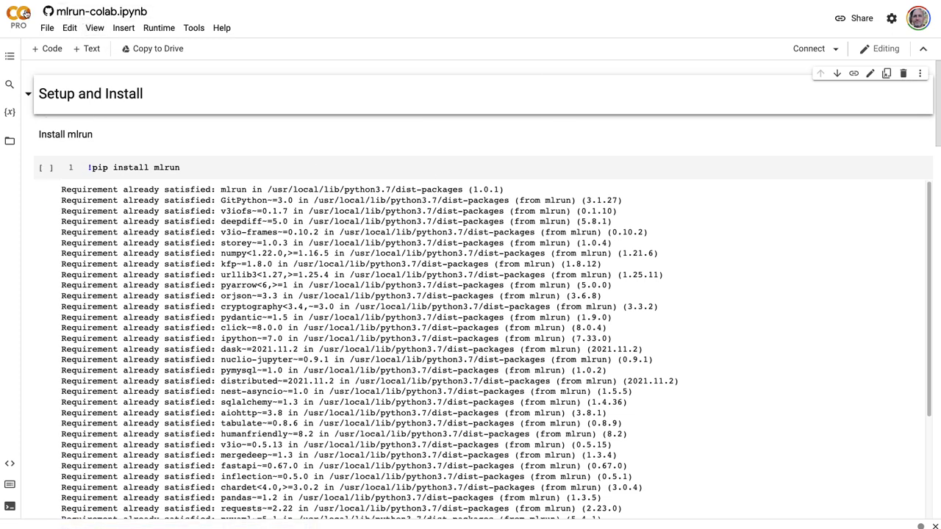
Step: Set the notebook's hardware accelerator to GPU and its runtime shape to High-RAM, and save the settings
left_click(154, 29)
left_click(211, 214)
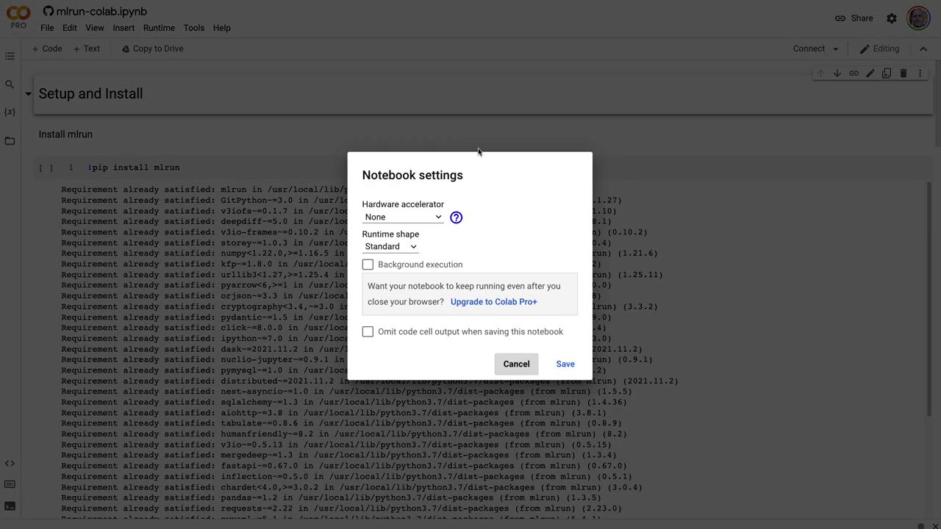
left_click(388, 218)
left_click(376, 230)
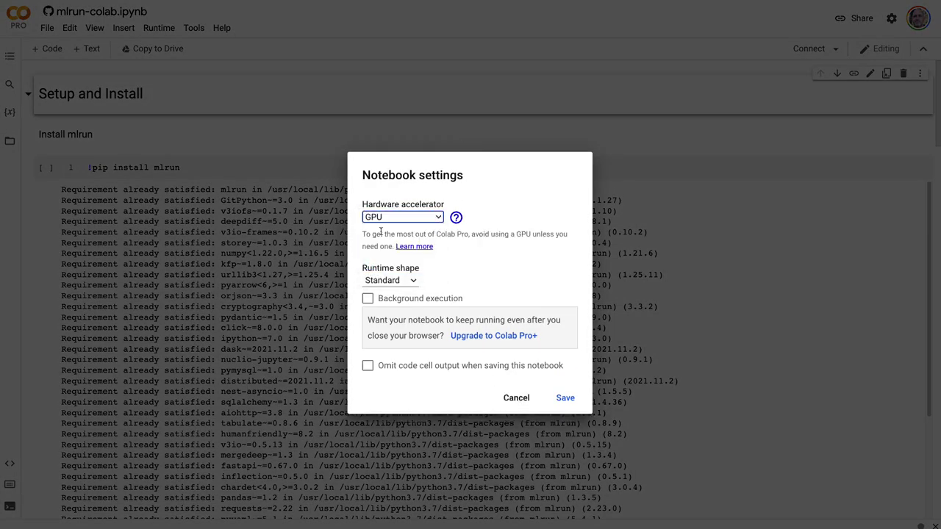
left_click(390, 281)
left_click(389, 292)
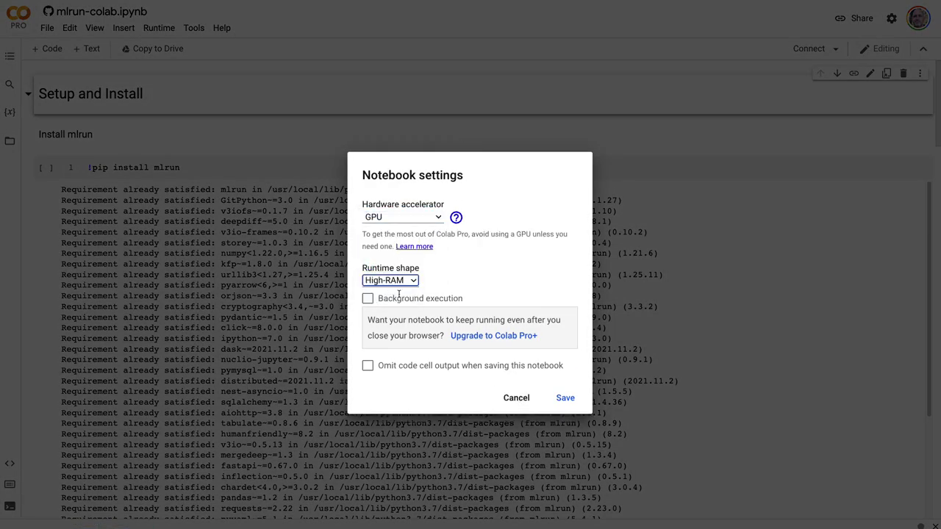
left_click(568, 398)
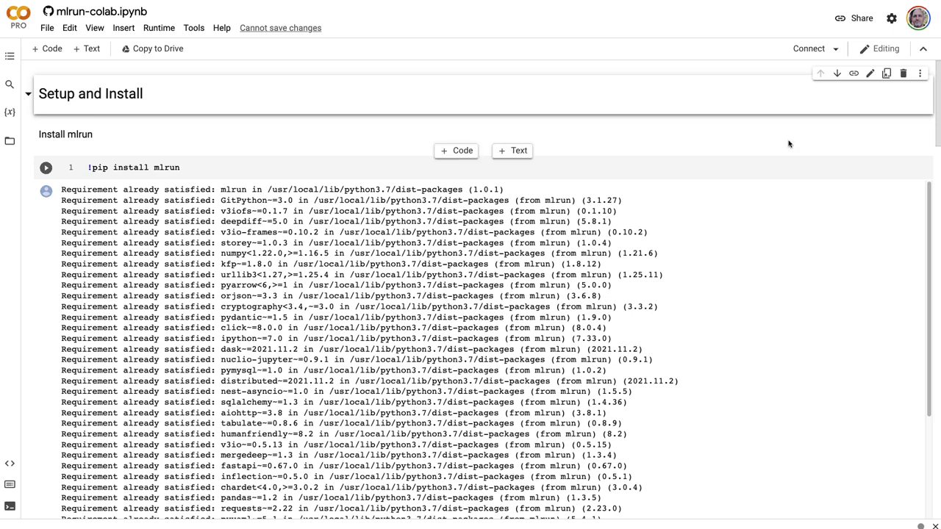
Step: Try to run the pip install mlrun cell despite the authorship warning, and exit the unresponsive notebook page
left_click(47, 168)
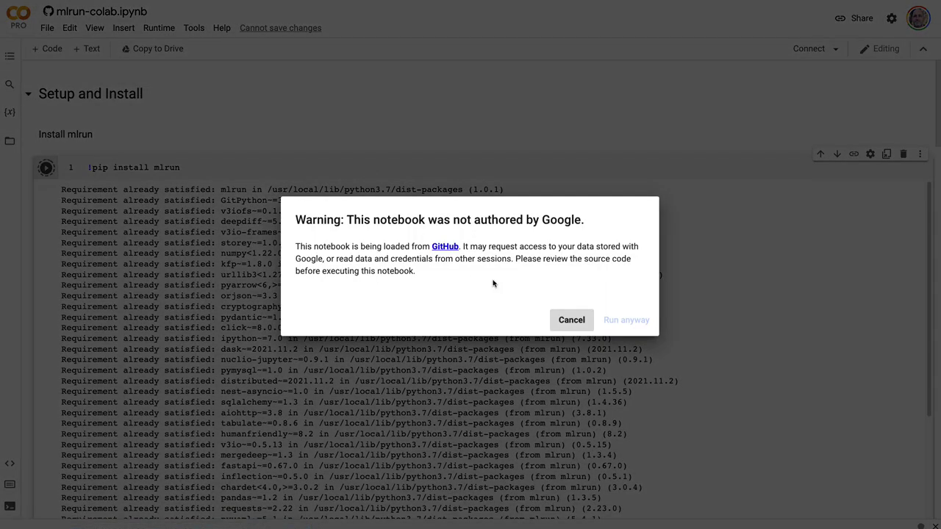
left_click(611, 320)
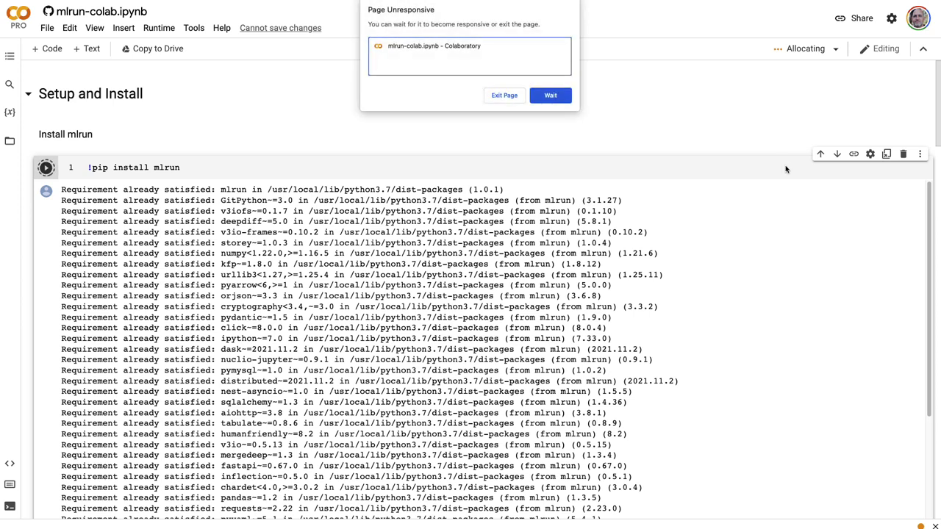
left_click(550, 96)
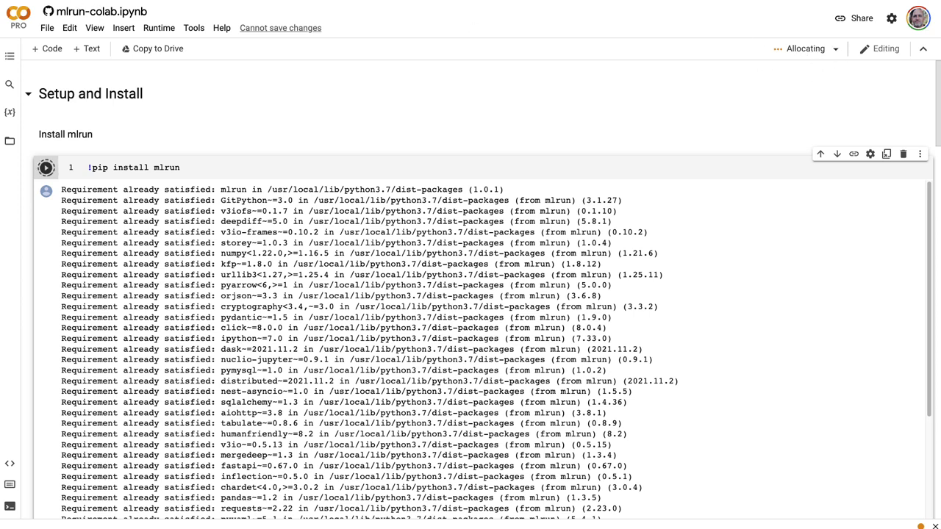
left_click(506, 97)
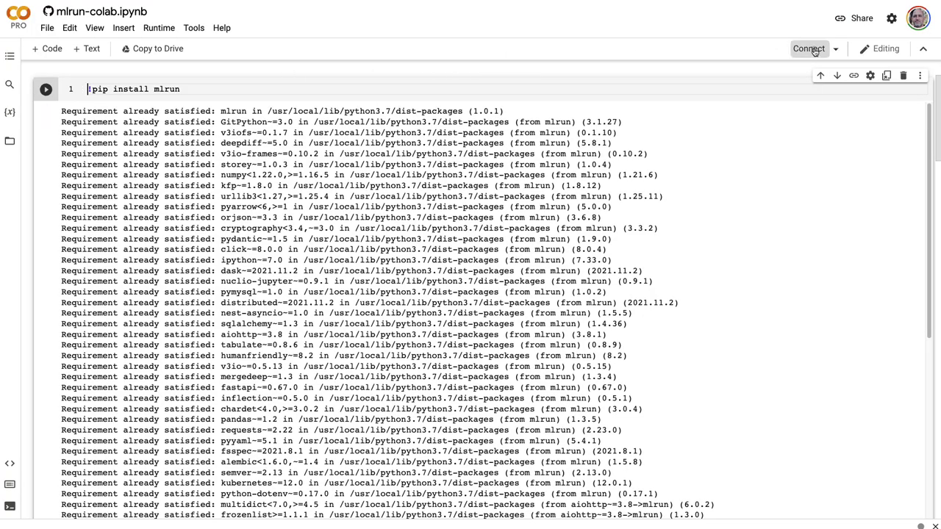
Step: Connect the notebook to a runtime and save its settings with no hardware accelerator and a High-RAM runtime shape
left_click(816, 48)
left_click(835, 48)
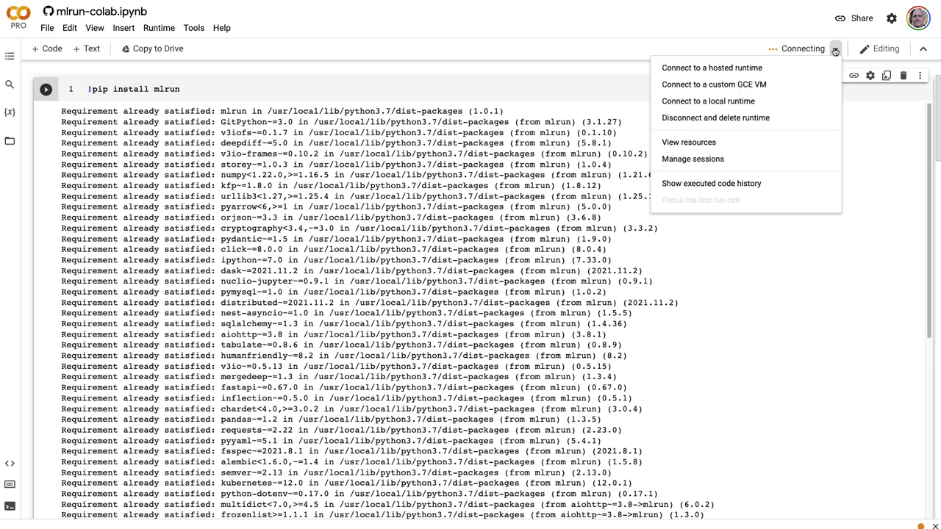
left_click(152, 29)
left_click(187, 216)
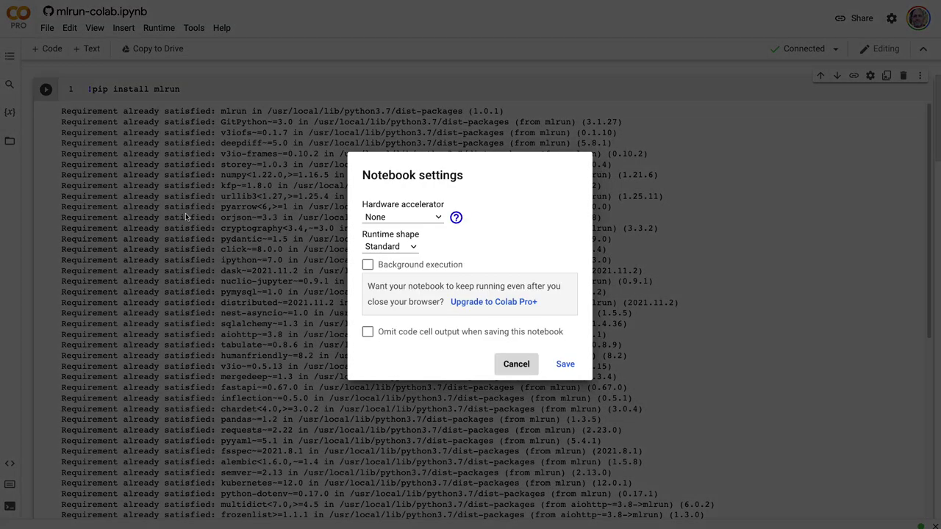
left_click(418, 219)
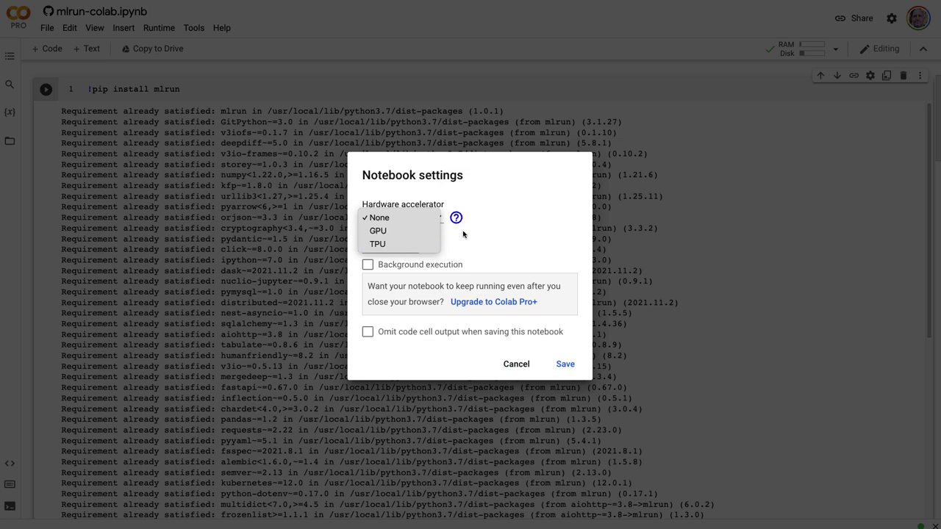
left_click(500, 239)
left_click(390, 248)
left_click(385, 259)
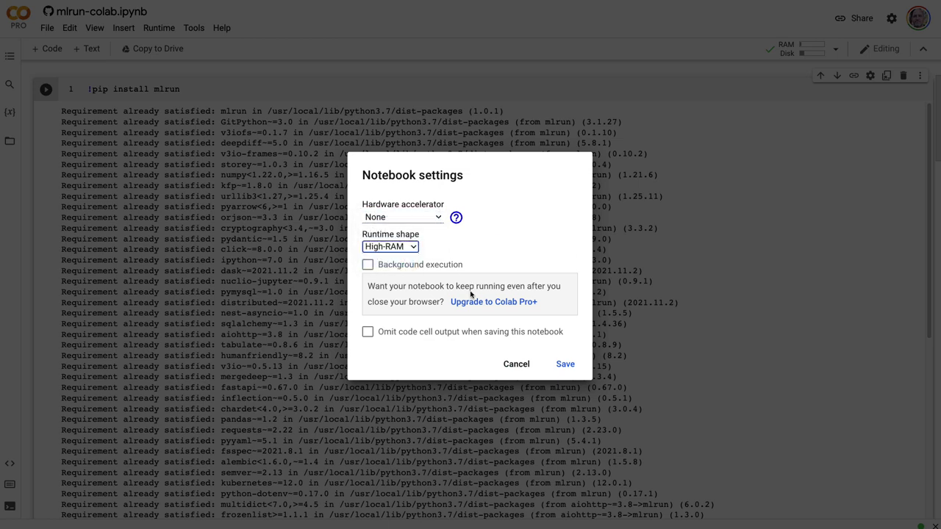
left_click(566, 365)
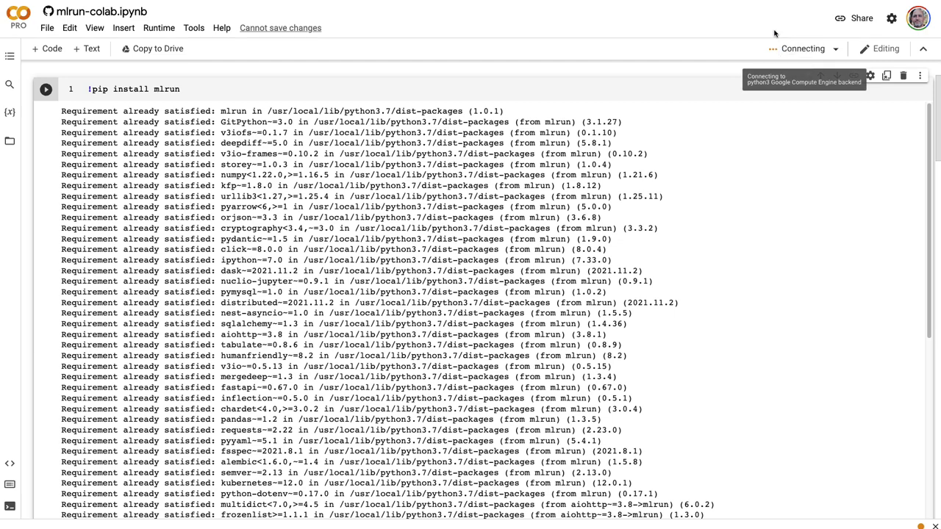
Step: Run the pip install mlrun cell, accepting the warning about a notebook not authored by Google
key("shift+Return")
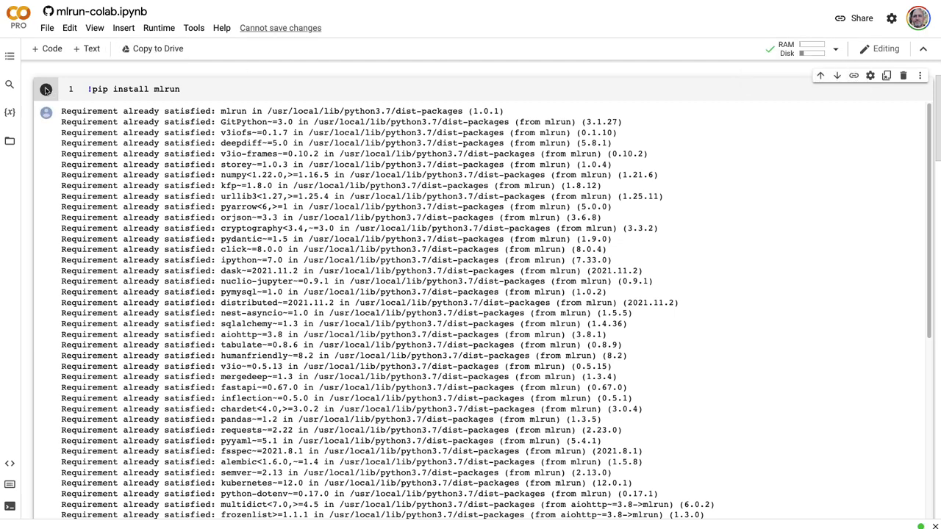
left_click(626, 320)
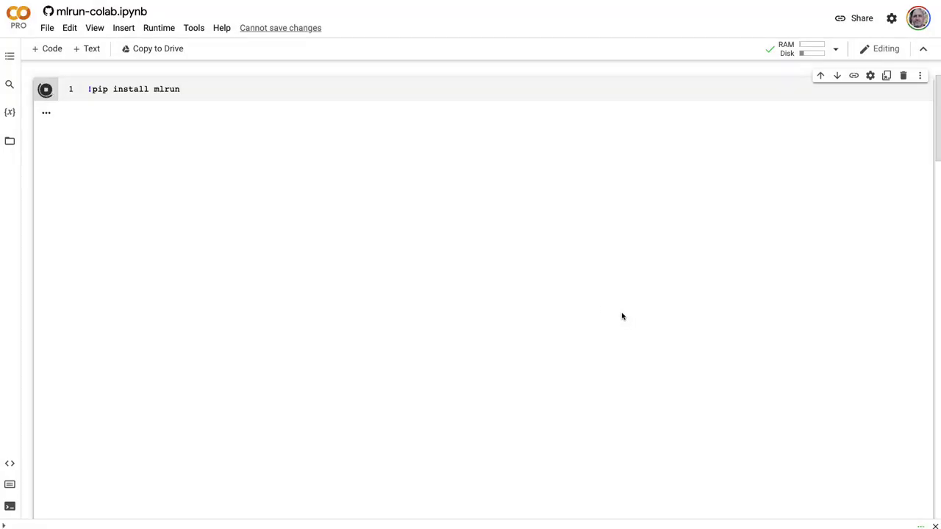